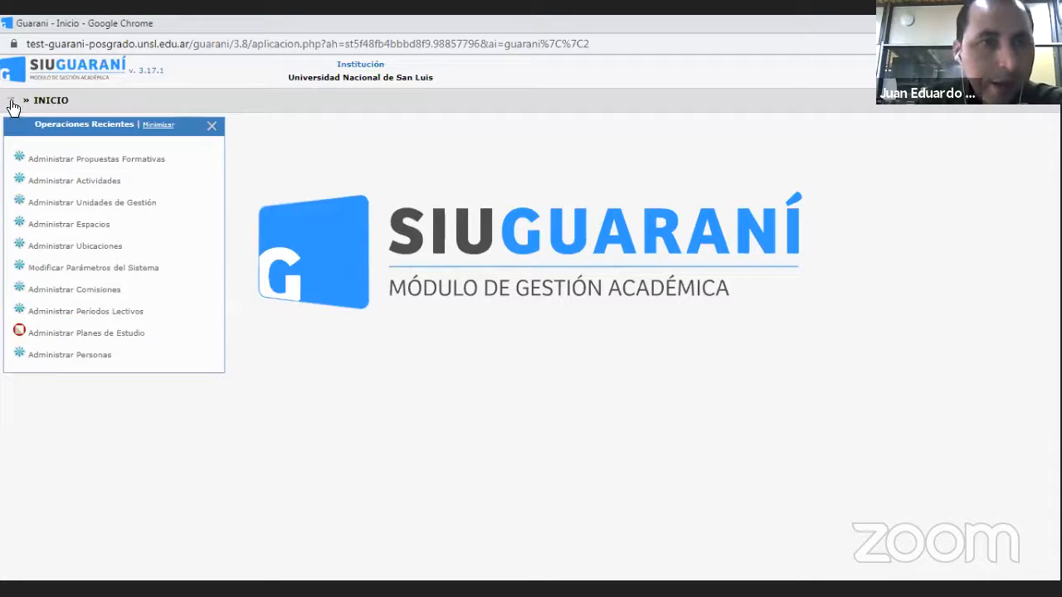
- Open Administrar Instituciones, review the Universidad Nacional de San Luis record and return to the institutions list
{"action": "left_click", "coordinate": [12, 105]}
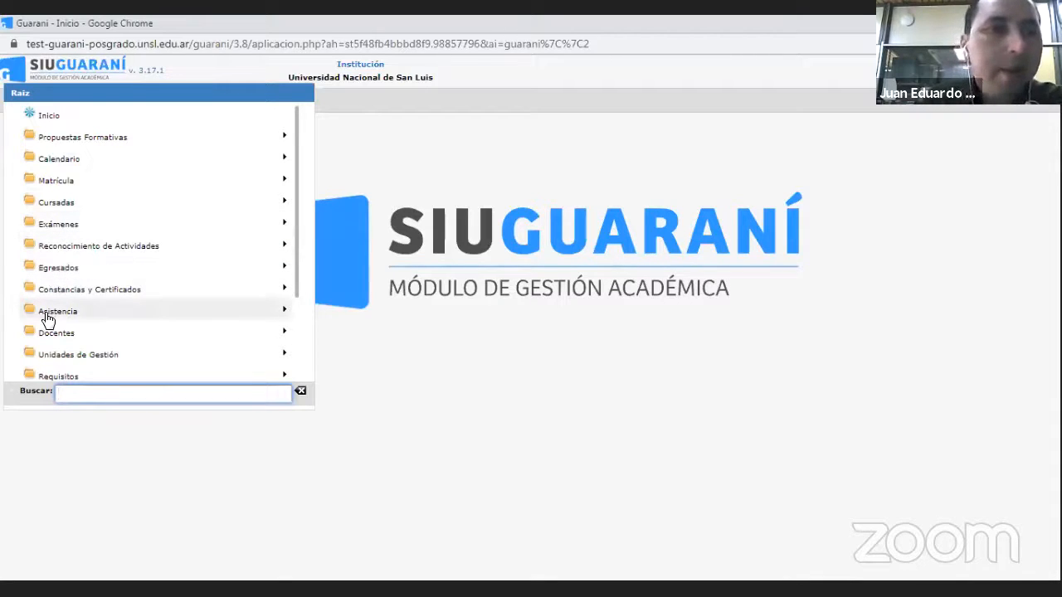
{"action": "left_click", "coordinate": [71, 355]}
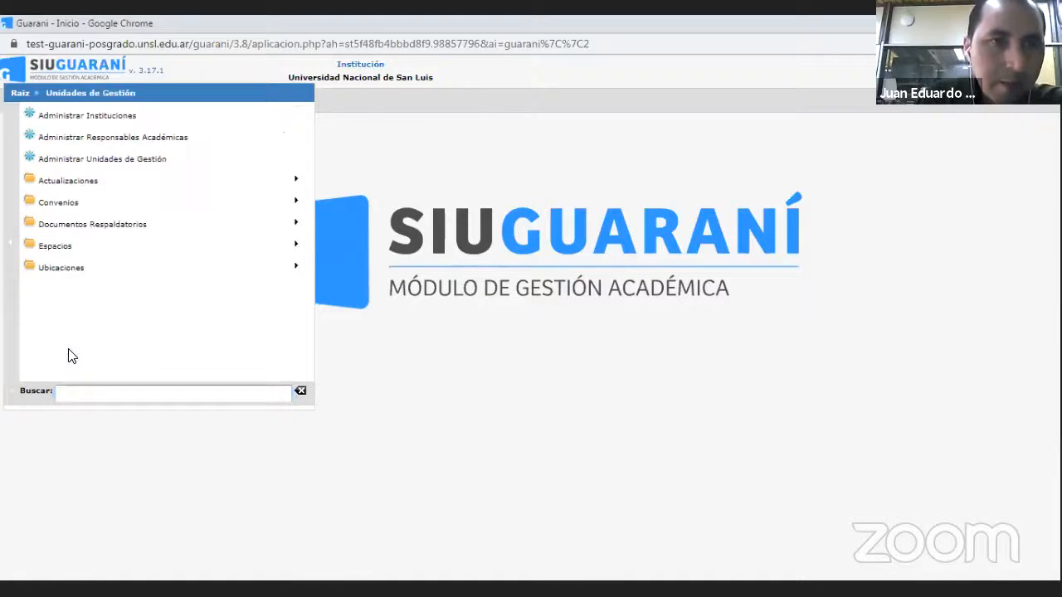
{"action": "left_click", "coordinate": [101, 119]}
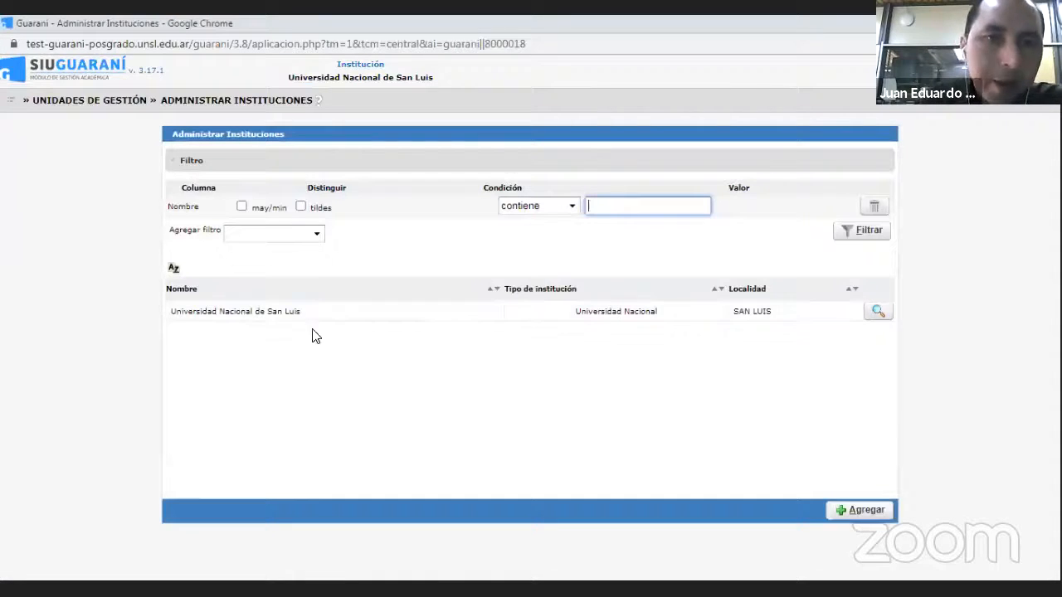
{"action": "left_click", "coordinate": [879, 314]}
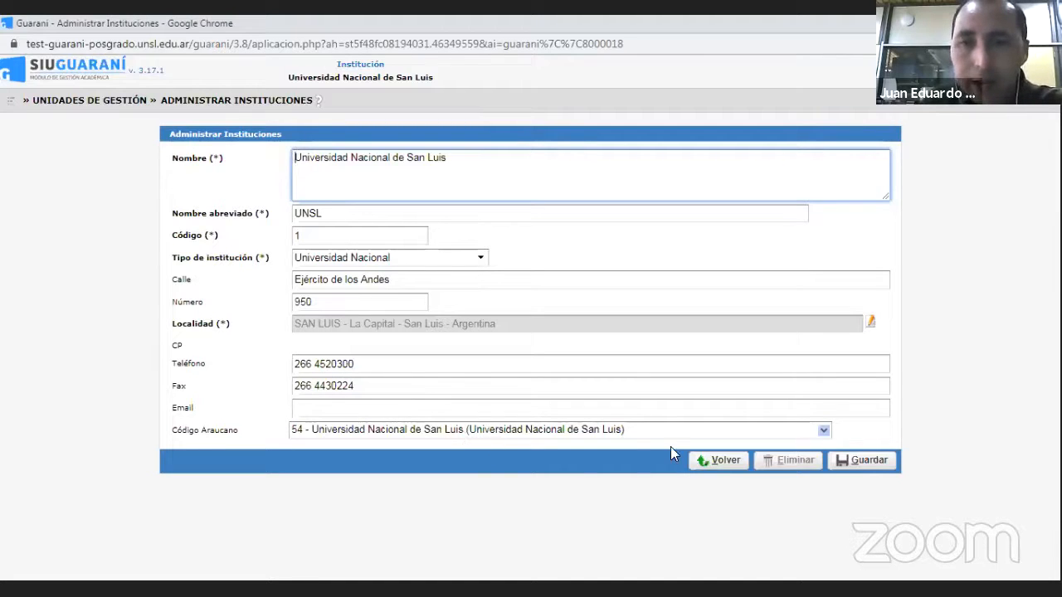
{"action": "left_click", "coordinate": [719, 462]}
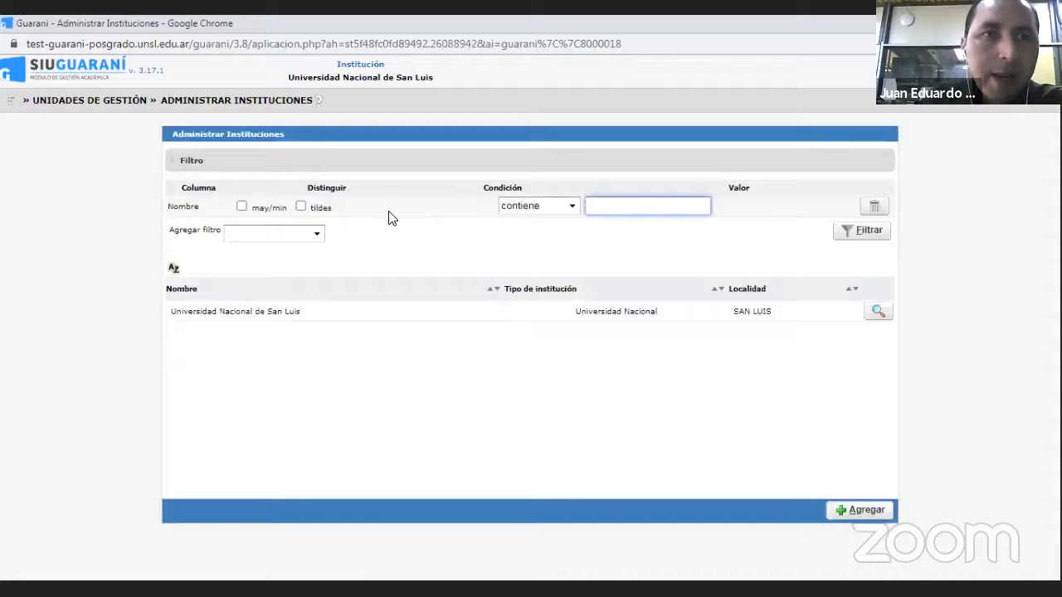
- Open Administrar Responsables Académicas, review the FACULTAD DE CIENCIAS HUMANAS record and return to the list
{"action": "left_click", "coordinate": [8, 101]}
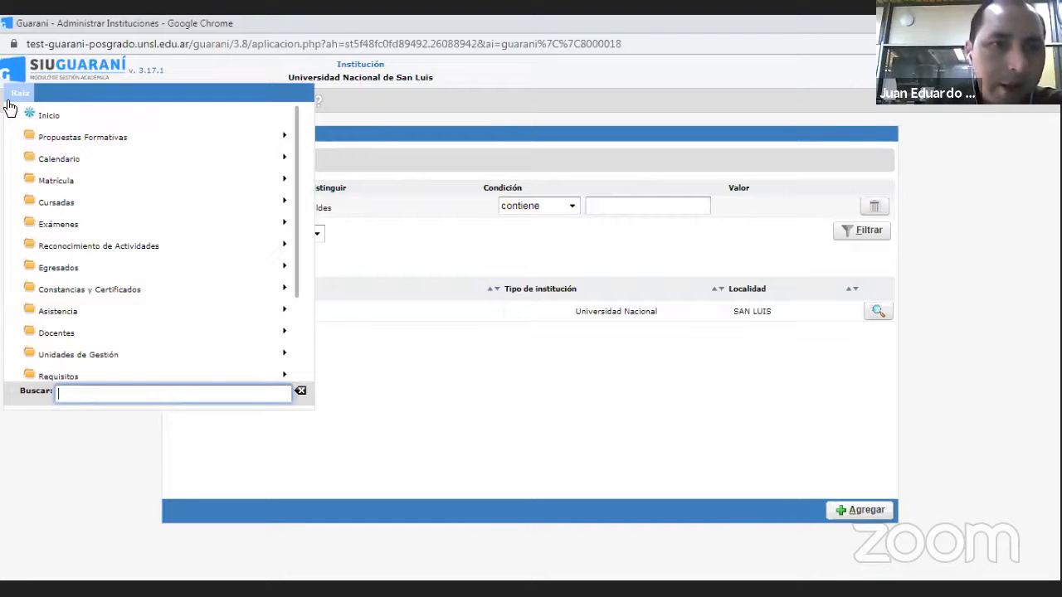
{"action": "left_click", "coordinate": [82, 356]}
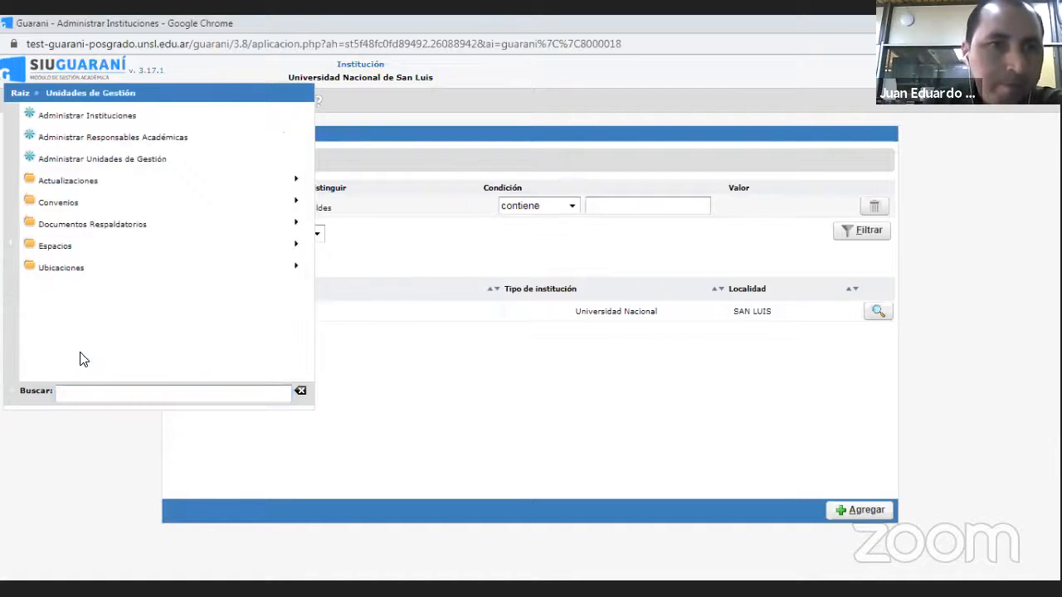
{"action": "left_click", "coordinate": [77, 139]}
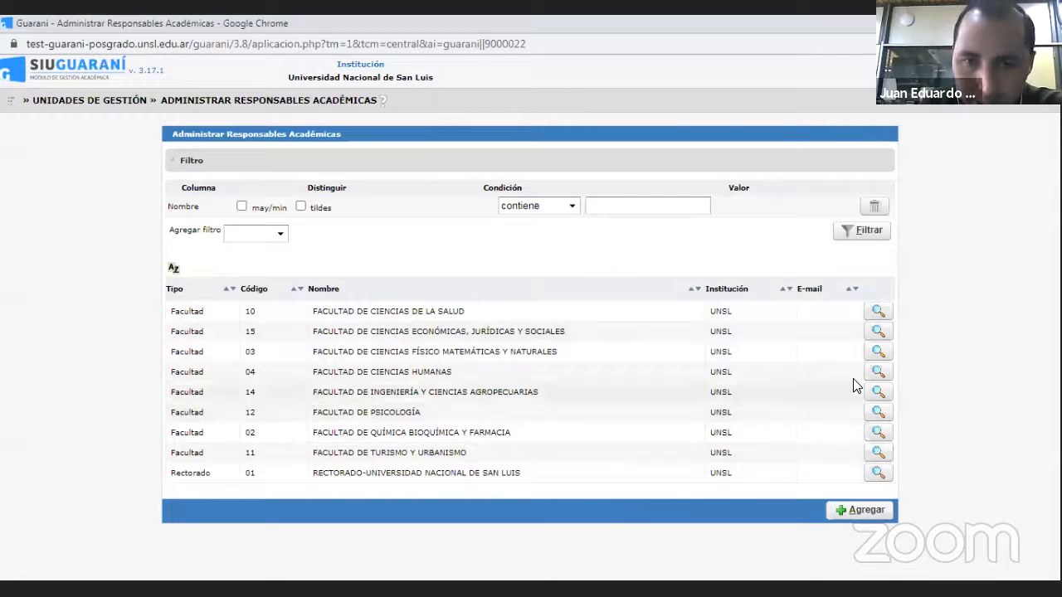
{"action": "left_click", "coordinate": [876, 373]}
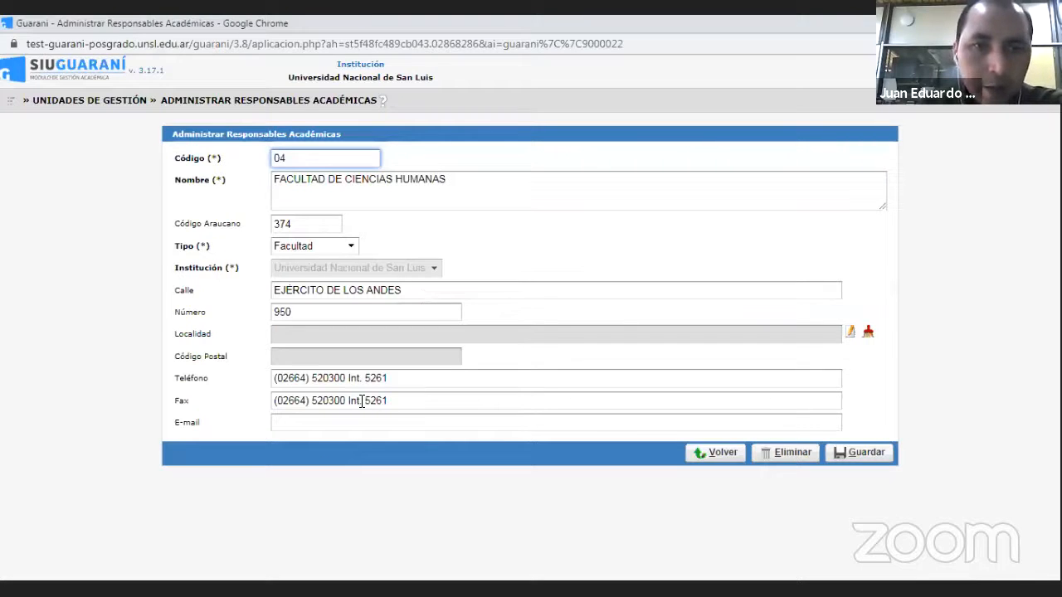
{"action": "left_click", "coordinate": [723, 453]}
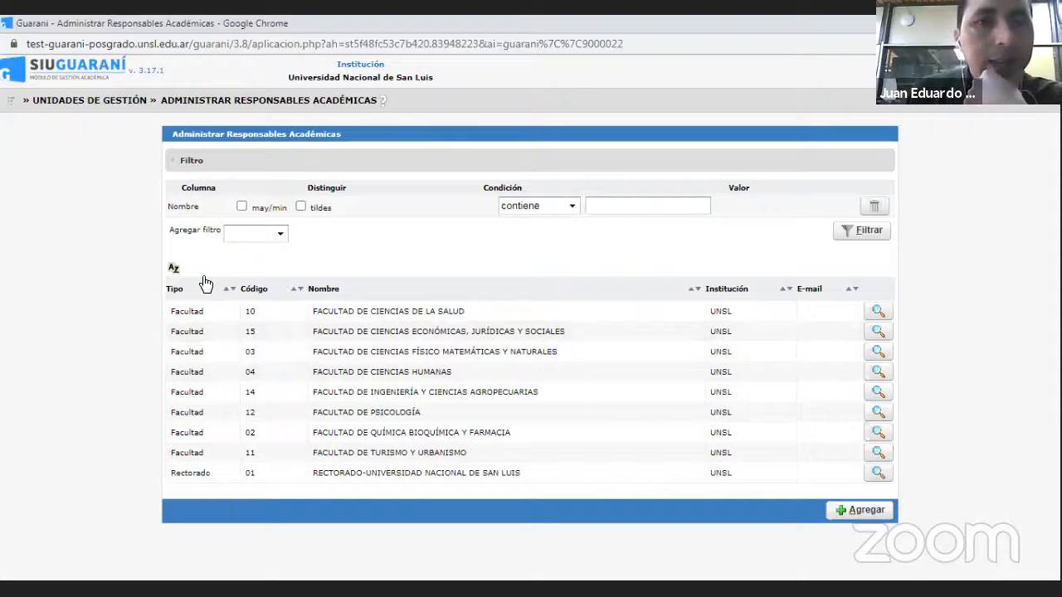
- Open Administrar Ubicaciones under Unidades de Gestión and view the details of the CIUDAD DE SAN LUIS location
{"action": "left_click", "coordinate": [11, 103]}
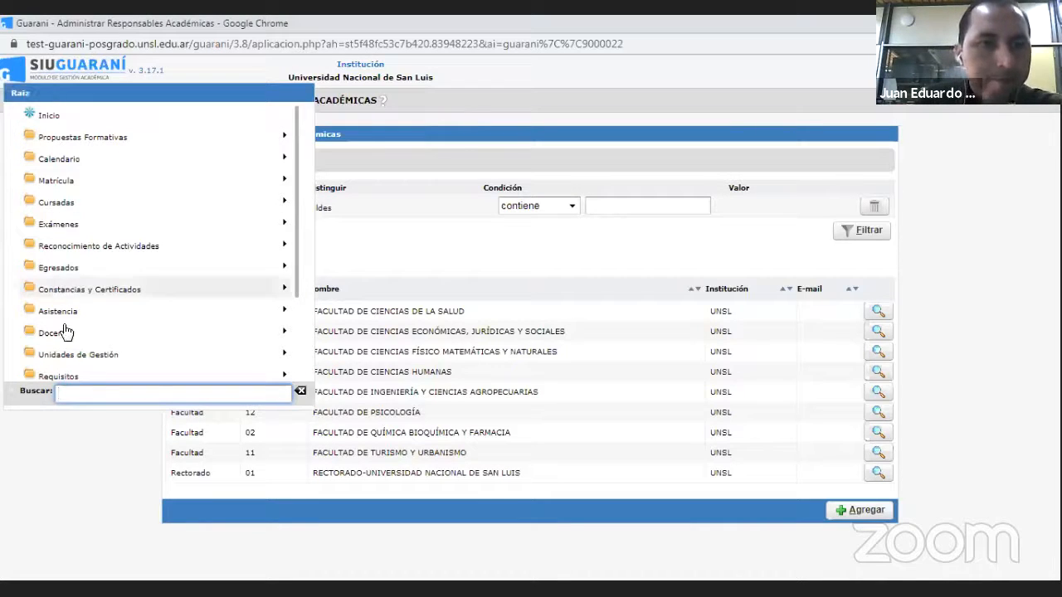
{"action": "left_click", "coordinate": [83, 355]}
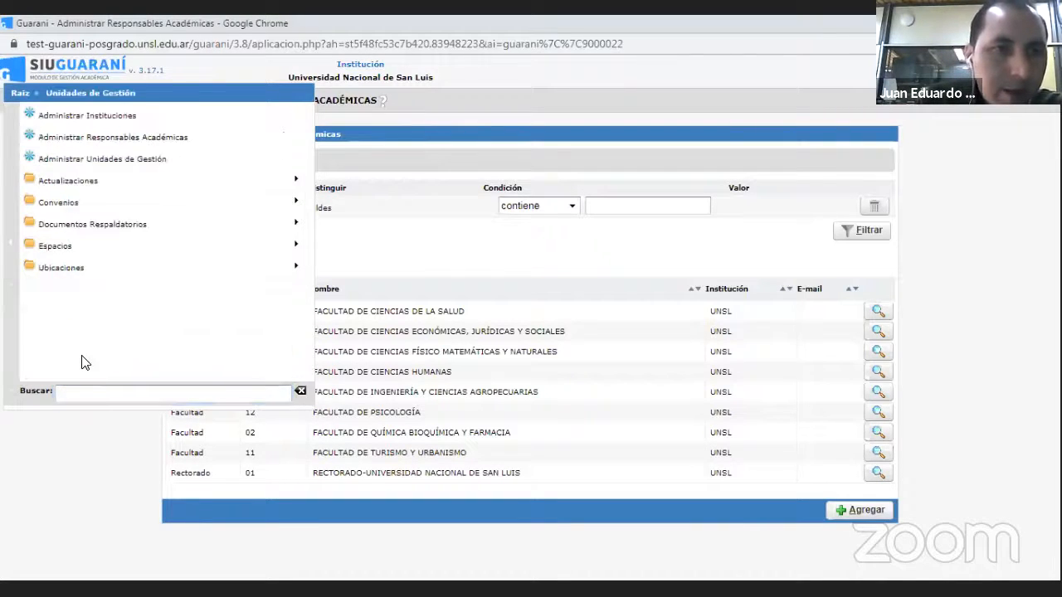
{"action": "left_click", "coordinate": [76, 270]}
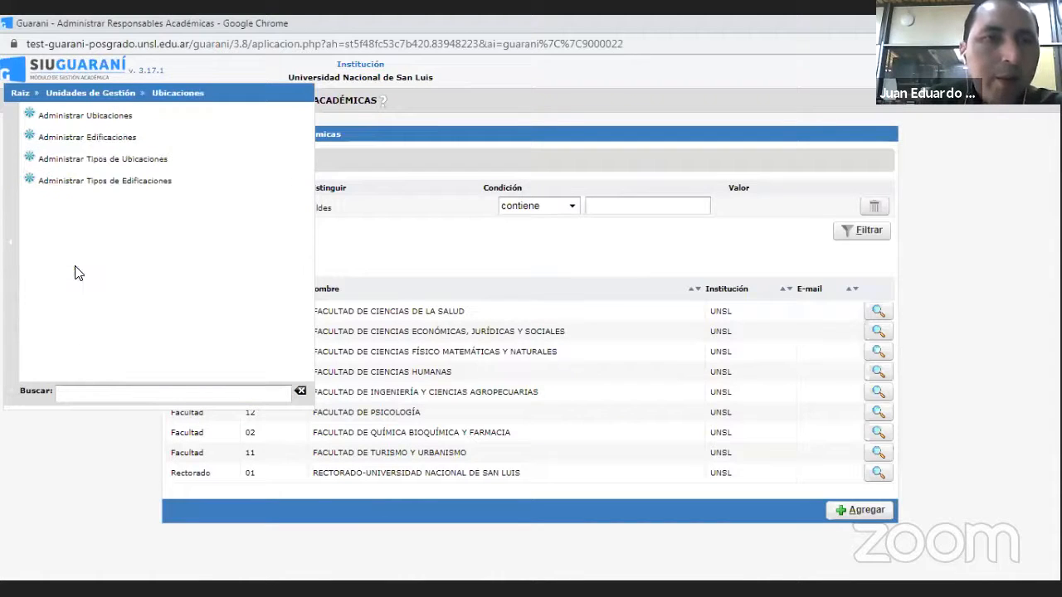
{"action": "left_click", "coordinate": [103, 118]}
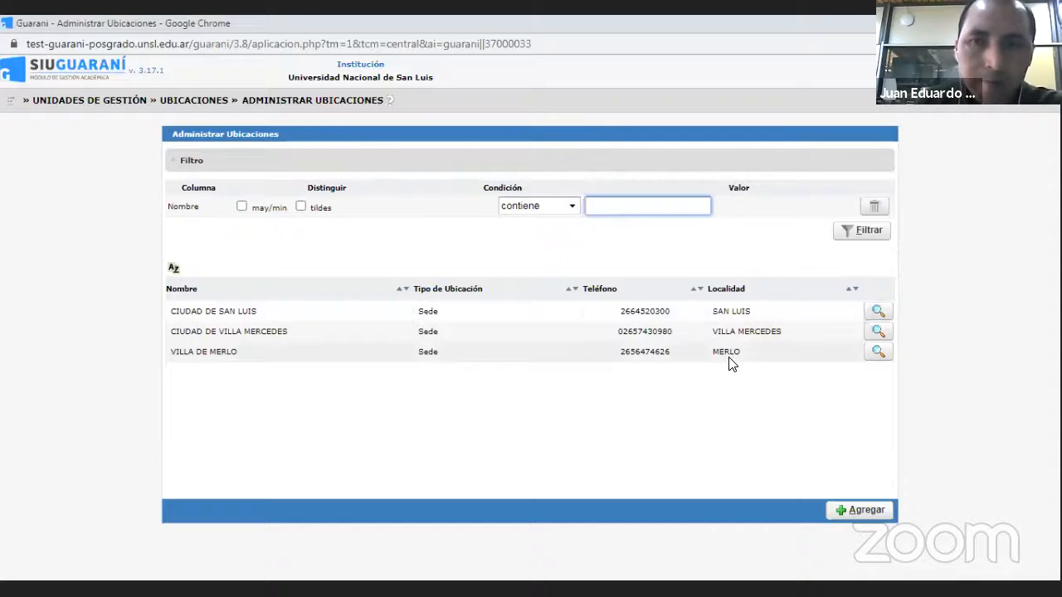
{"action": "left_click", "coordinate": [878, 313]}
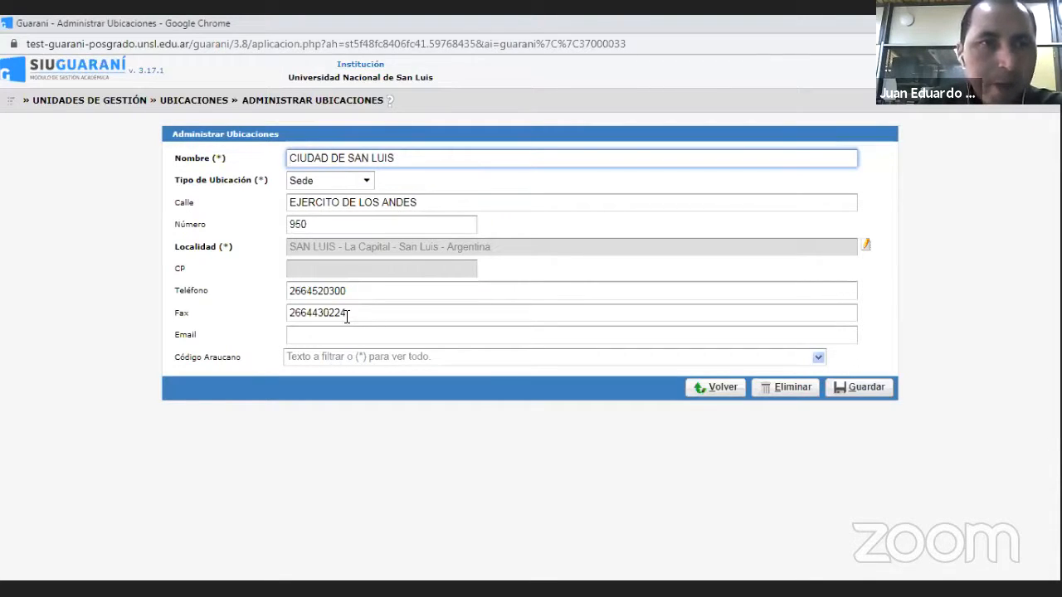
- Open Administrar Propuestas Formativas and filter the proposals by Nombre containing "comuni"
{"action": "left_click", "coordinate": [10, 102]}
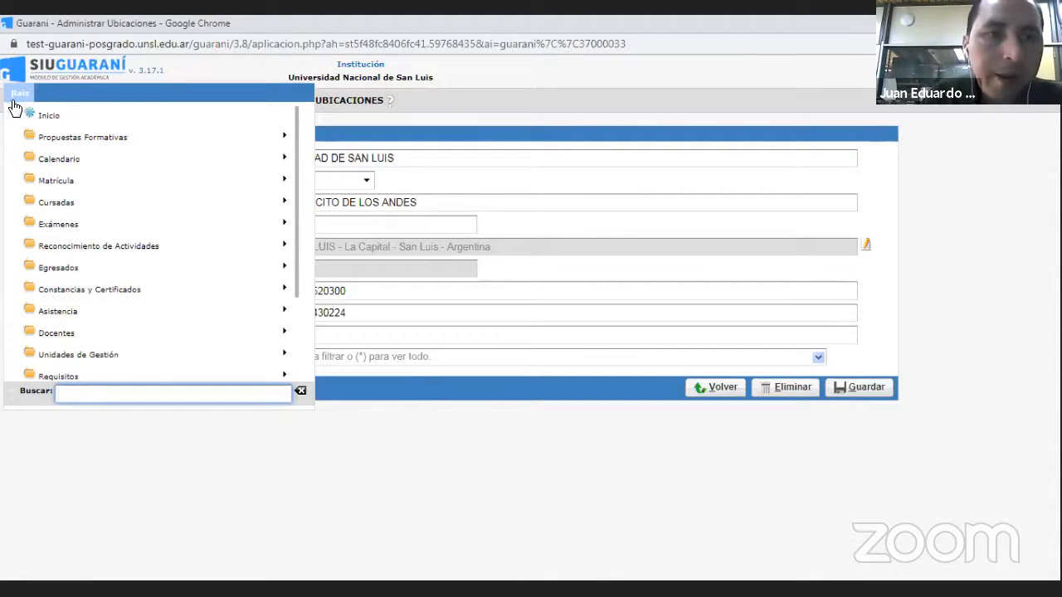
{"action": "left_click", "coordinate": [49, 138]}
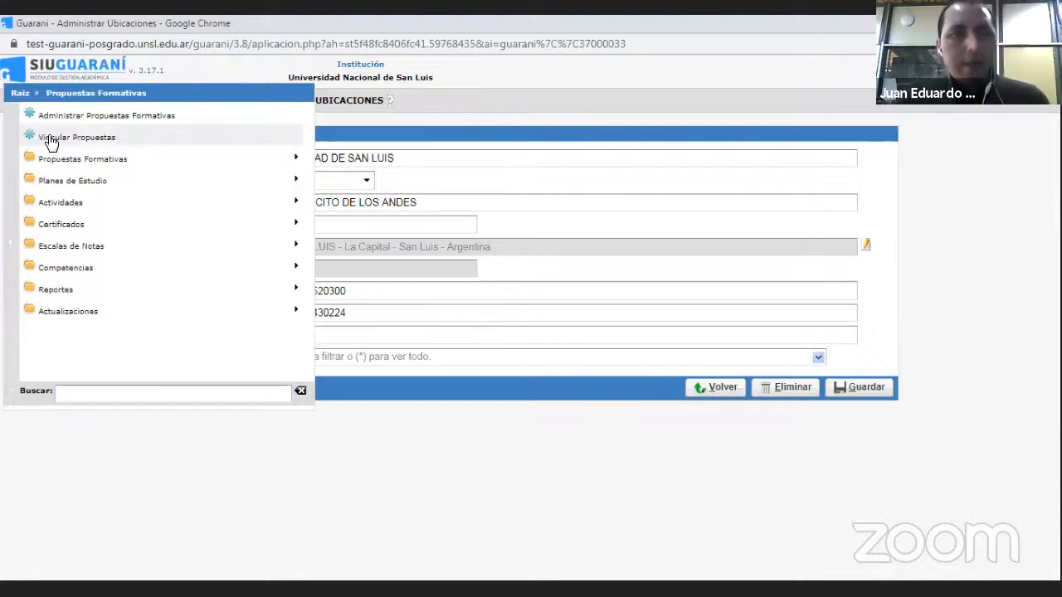
{"action": "left_click", "coordinate": [106, 117]}
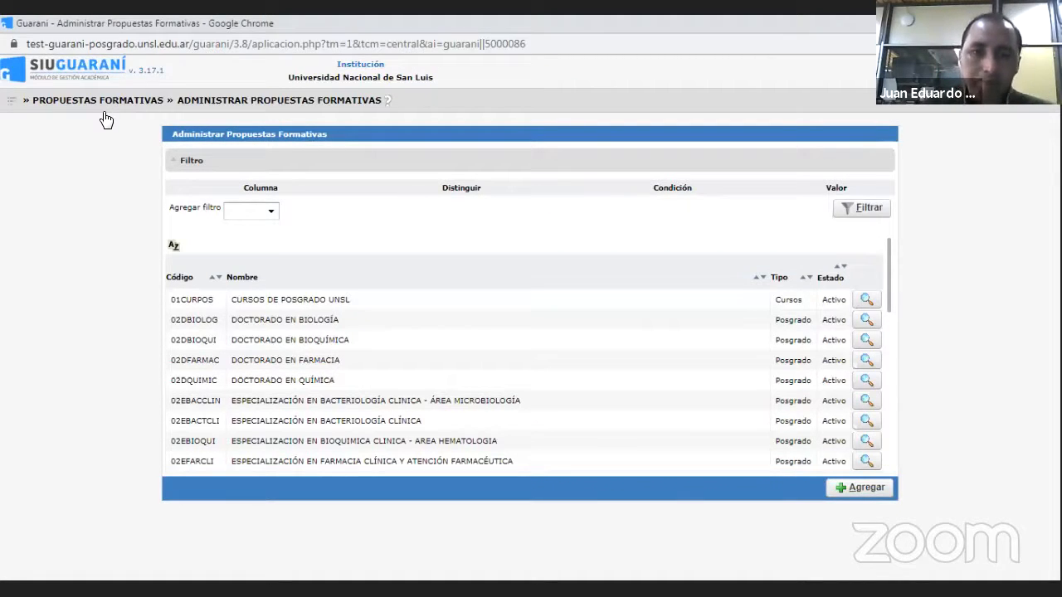
{"action": "left_click", "coordinate": [274, 216]}
{"action": "left_click", "coordinate": [252, 237]}
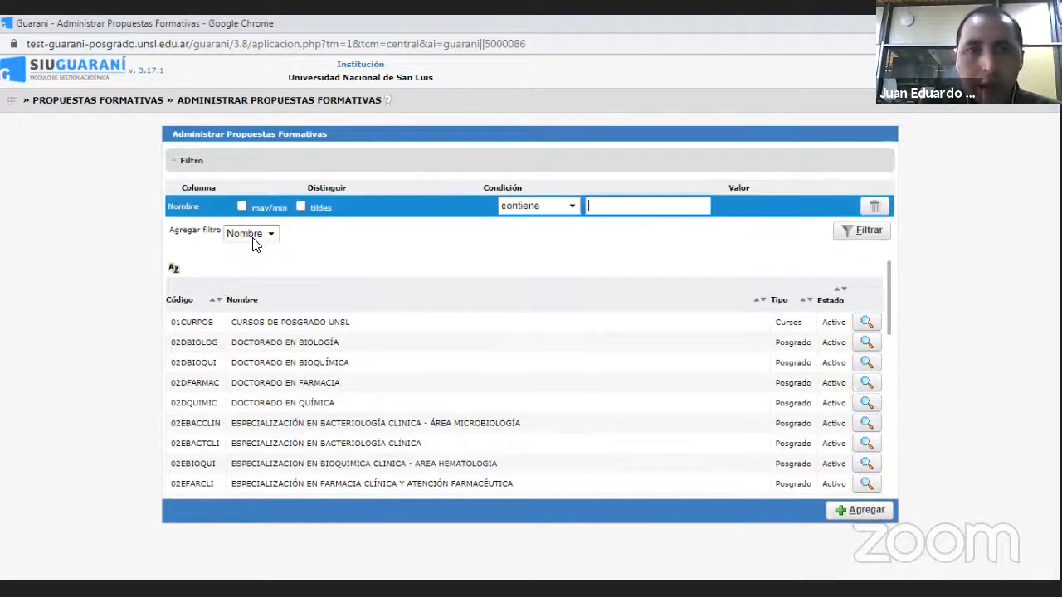
{"action": "type", "text": "comuni"}
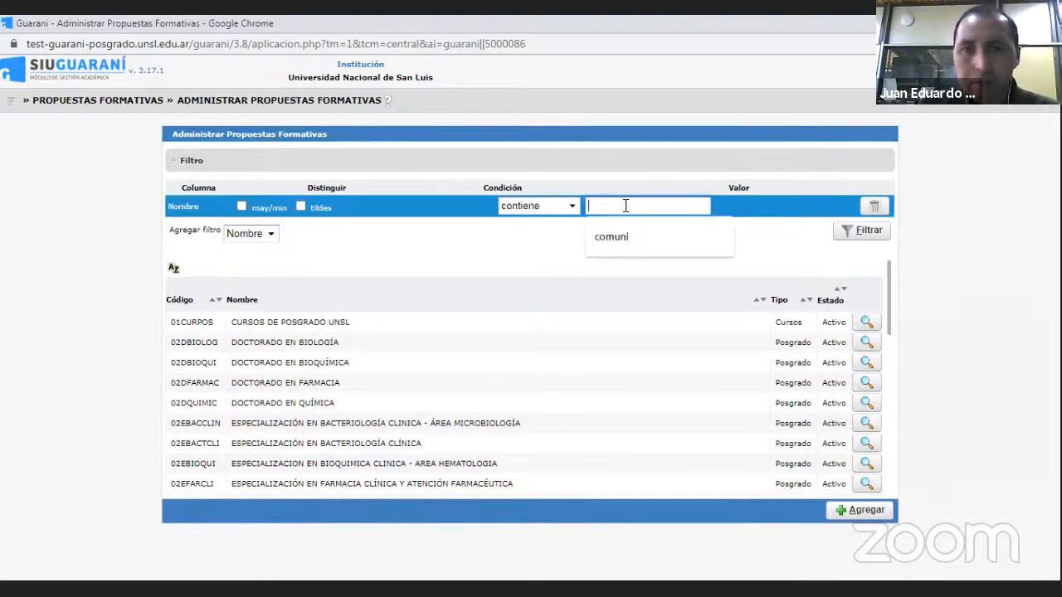
{"action": "left_click", "coordinate": [613, 237]}
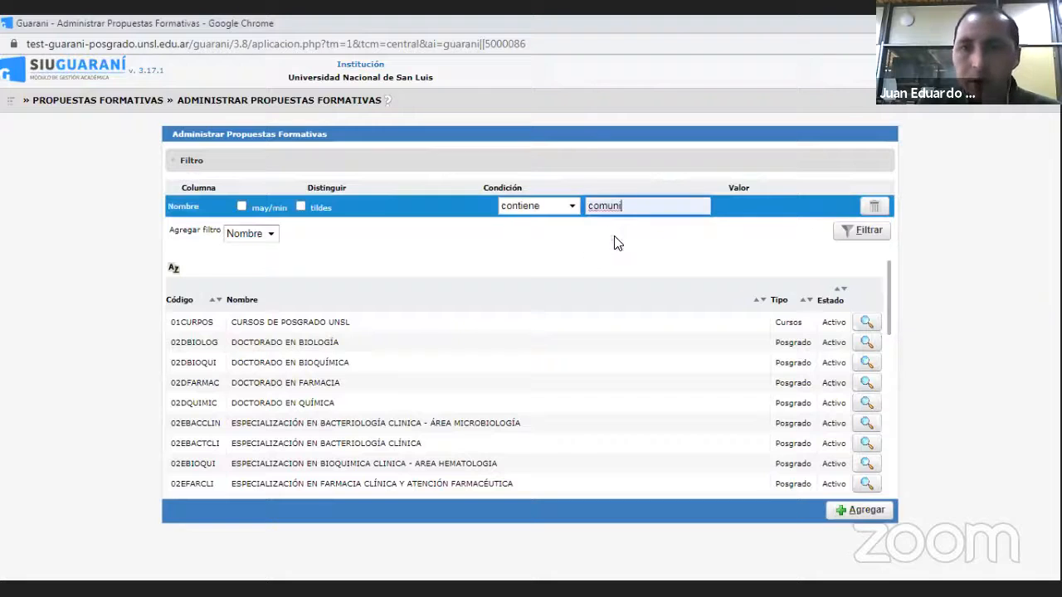
{"action": "left_click", "coordinate": [865, 232]}
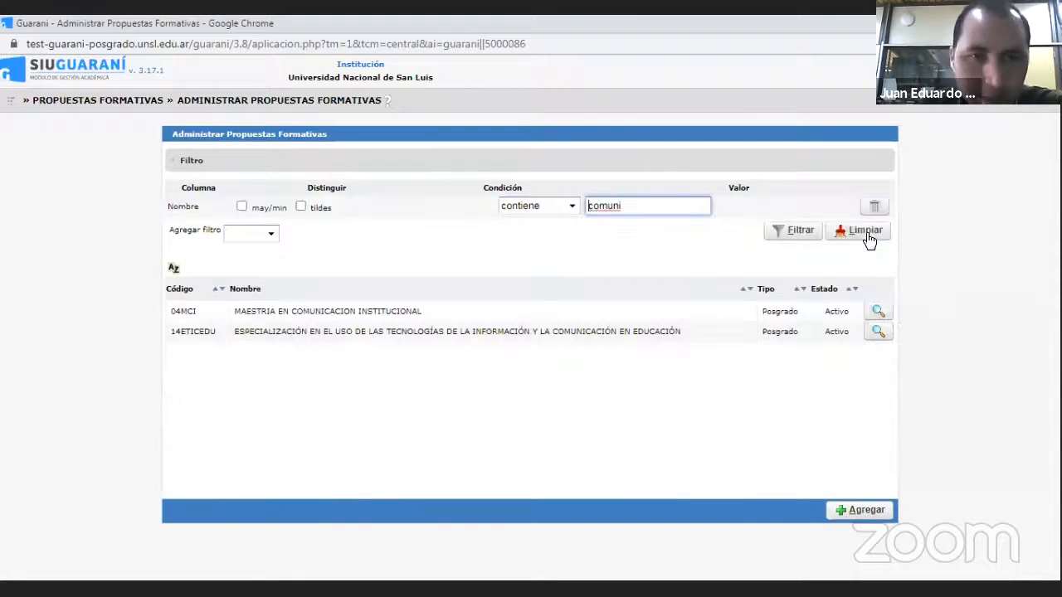
- Open the MAESTRIA EN COMUNICACION INSTITUCIONAL proposal and review its main data, including thematic areas and locations
{"action": "left_click", "coordinate": [878, 313]}
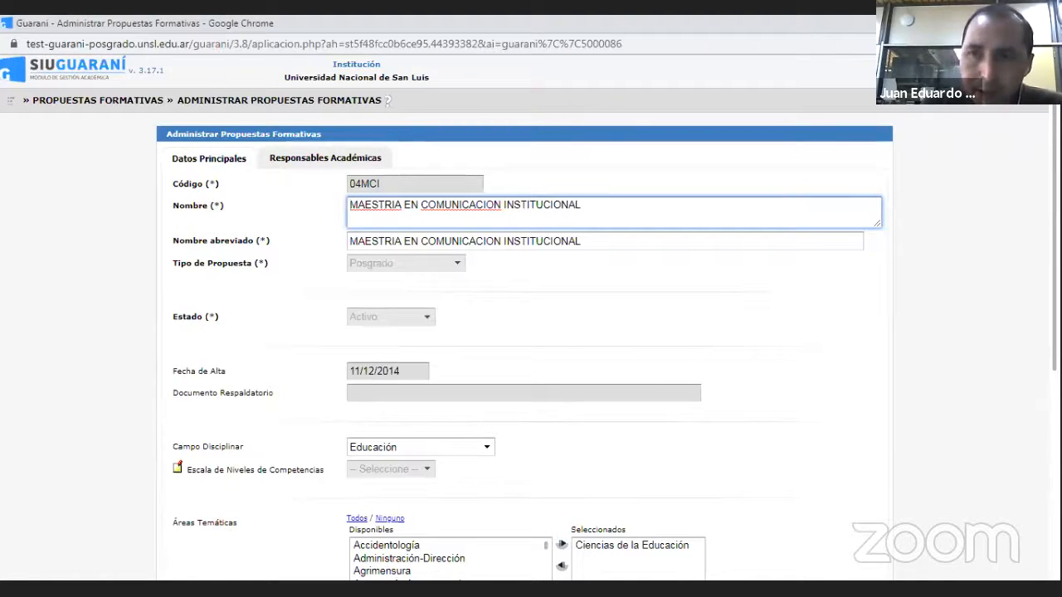
{"action": "scroll", "coordinate": [531, 332], "scroll_direction": "down", "scroll_amount": 5}
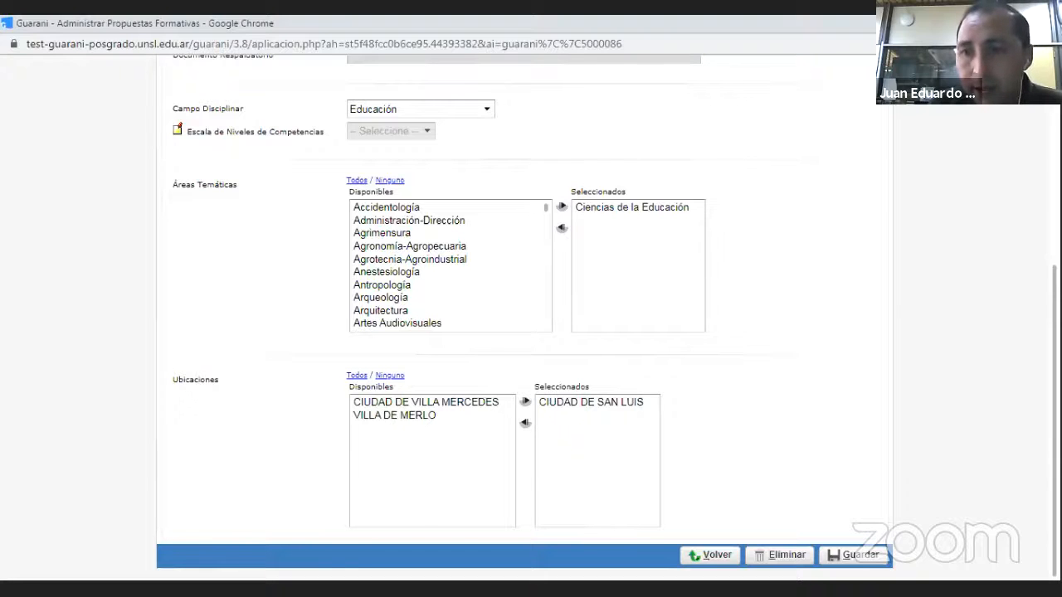
{"action": "scroll", "coordinate": [531, 332], "scroll_direction": "up", "scroll_amount": 5}
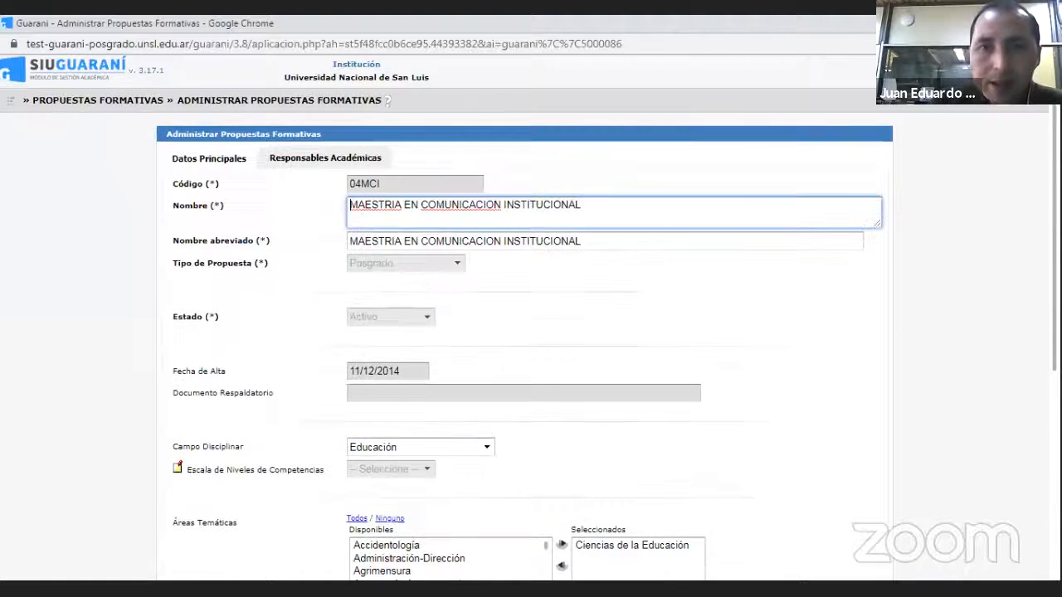
- Review the master's Responsables Académicas, marking FACULTAD DE PSICOLOGÍA as an example, and return to the proposals list without saving
{"action": "left_click", "coordinate": [324, 159]}
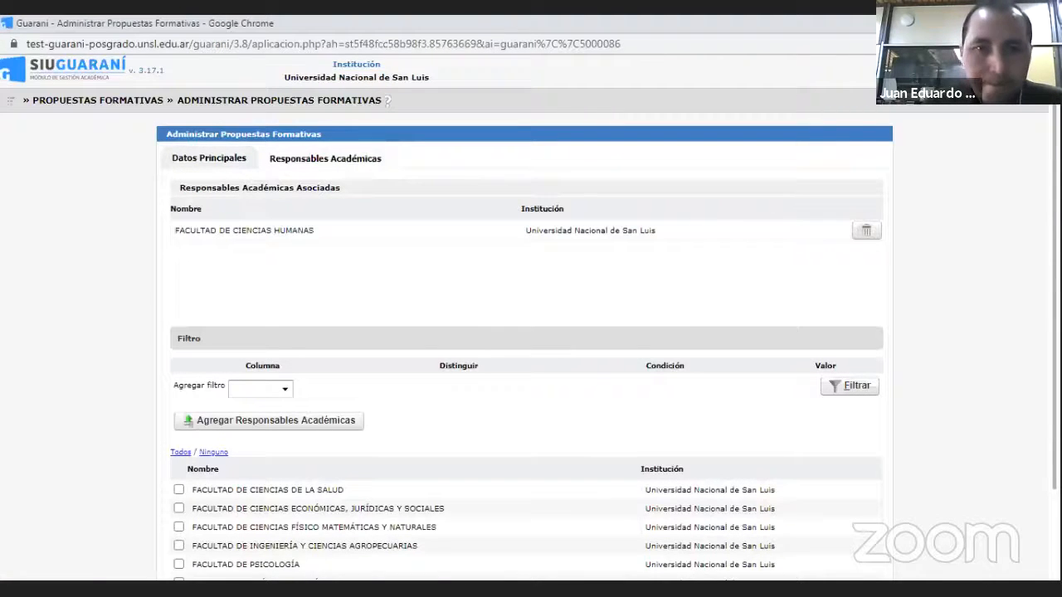
{"action": "scroll", "coordinate": [530, 315], "scroll_direction": "down", "scroll_amount": 2}
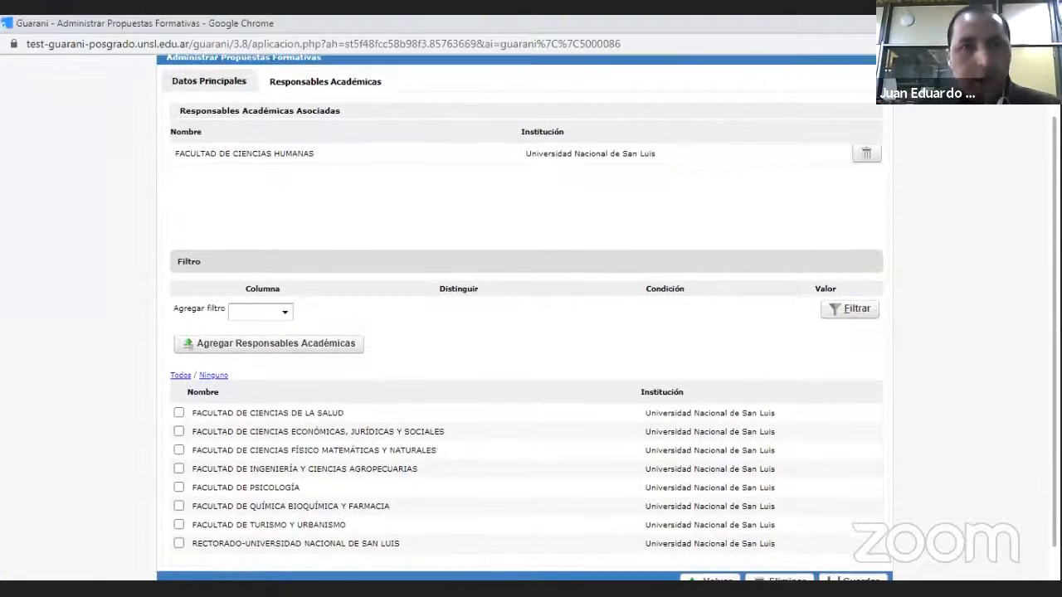
{"action": "scroll", "coordinate": [649, 275], "scroll_direction": "down", "scroll_amount": 1}
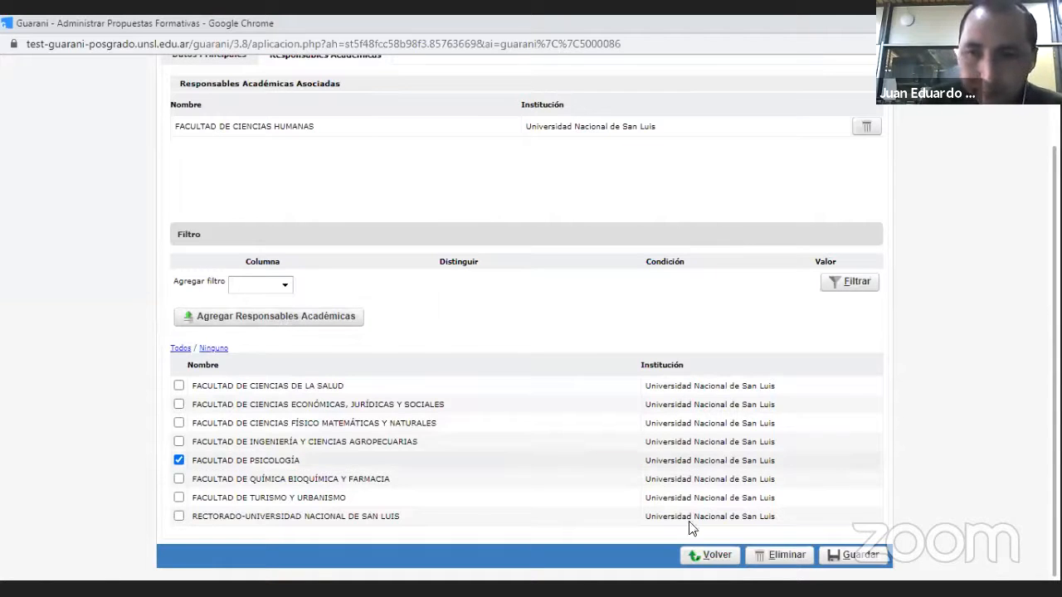
{"action": "left_click", "coordinate": [701, 562]}
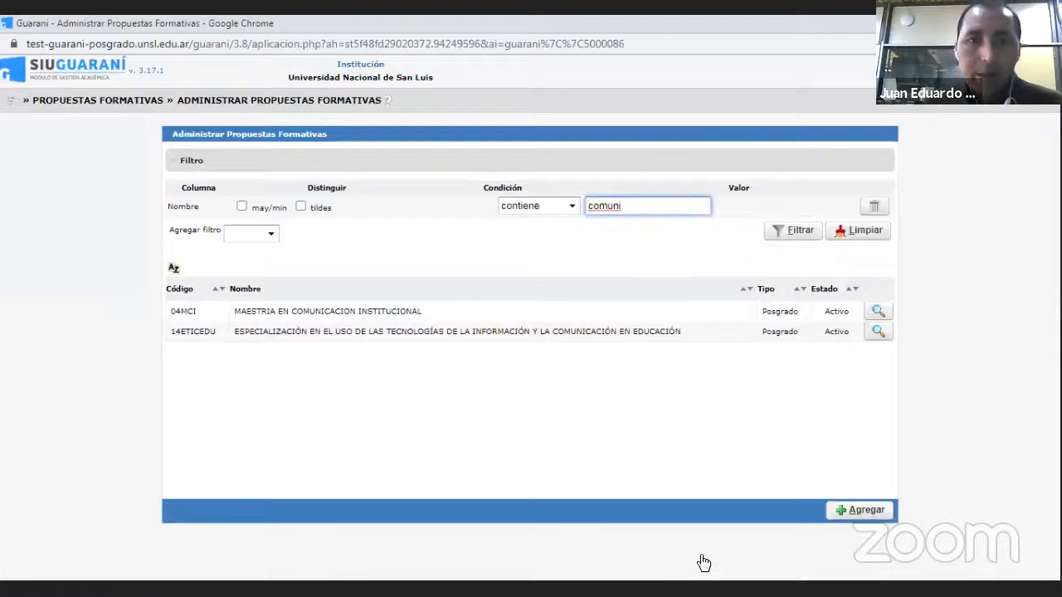
- Start a blank training proposal record and look through the Tipo de Propuesta options without choosing one
{"action": "left_click", "coordinate": [868, 512]}
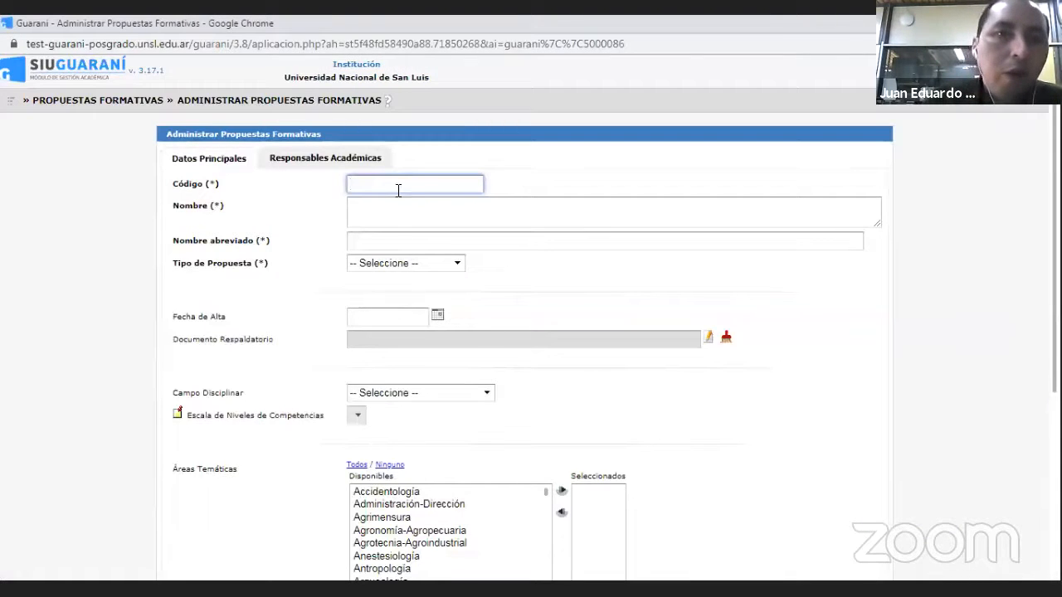
{"action": "left_click", "coordinate": [458, 263]}
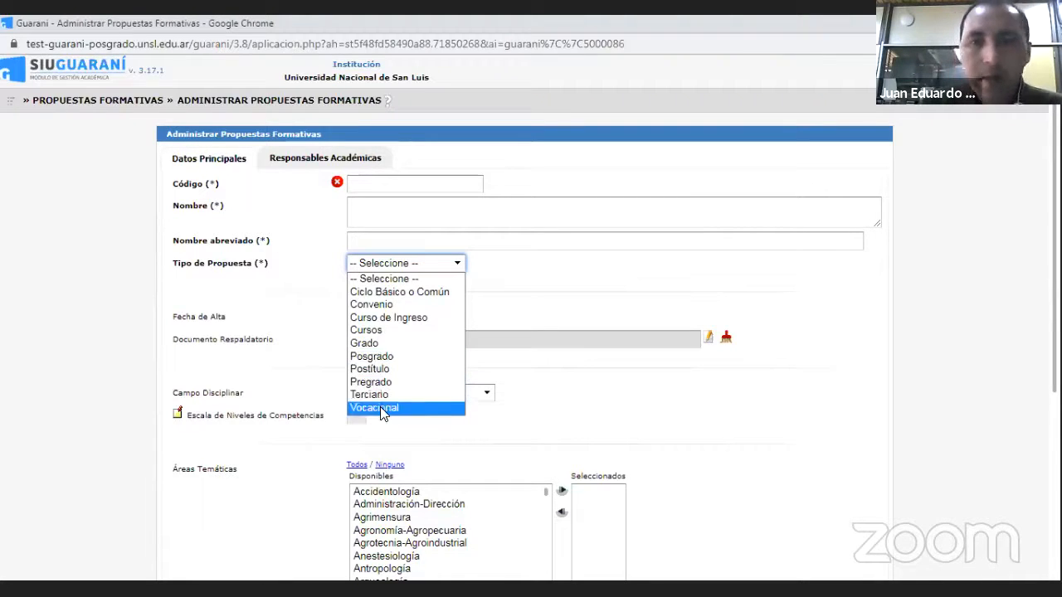
{"action": "left_click", "coordinate": [738, 441]}
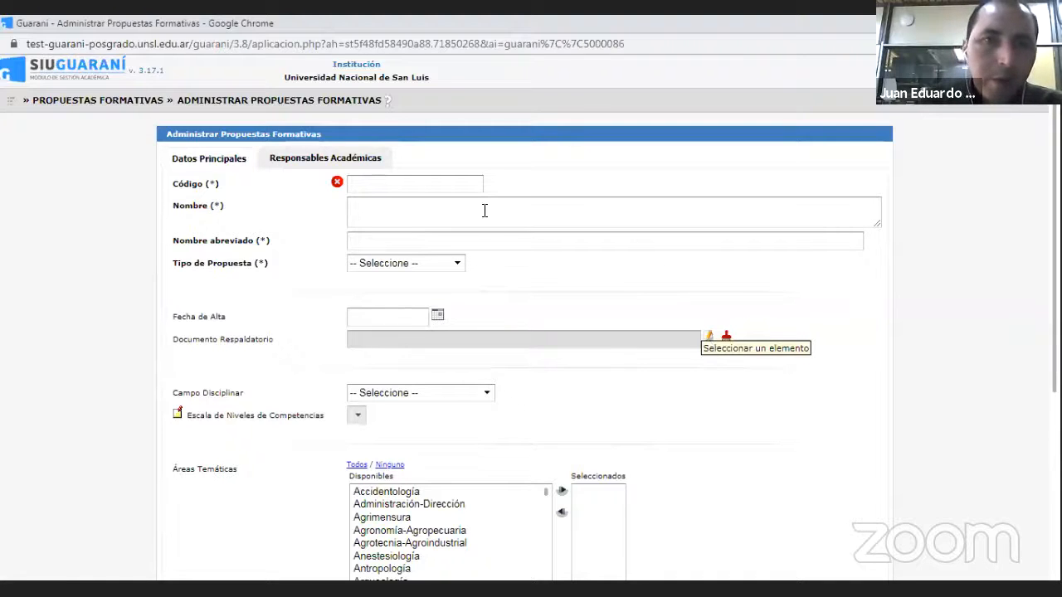
- Search the operations for "respa" and open Administrar Documentos Respaldatorios
{"action": "left_click", "coordinate": [10, 104]}
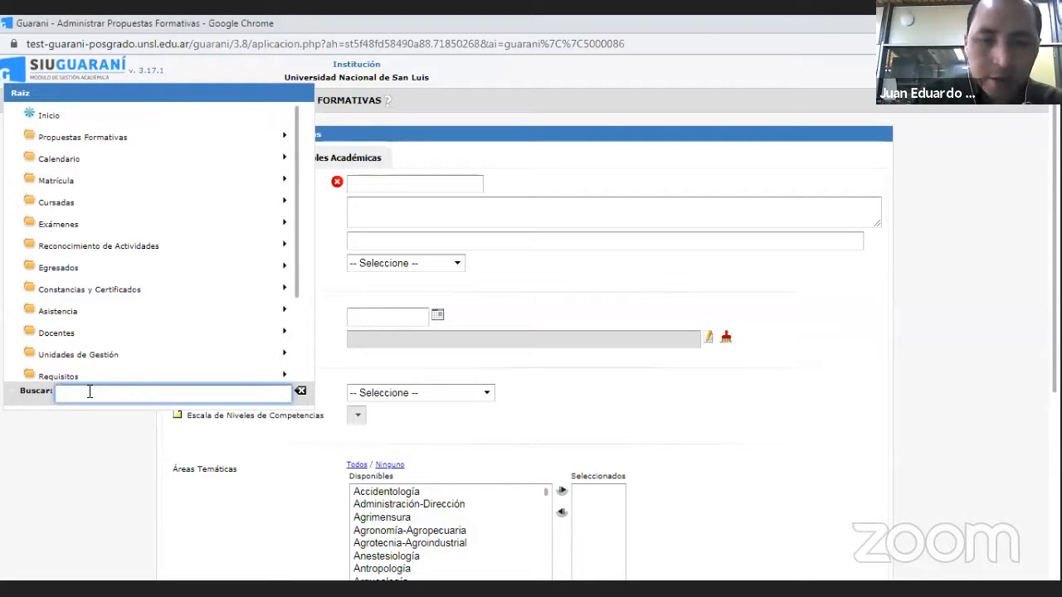
{"action": "type", "text": "resp"}
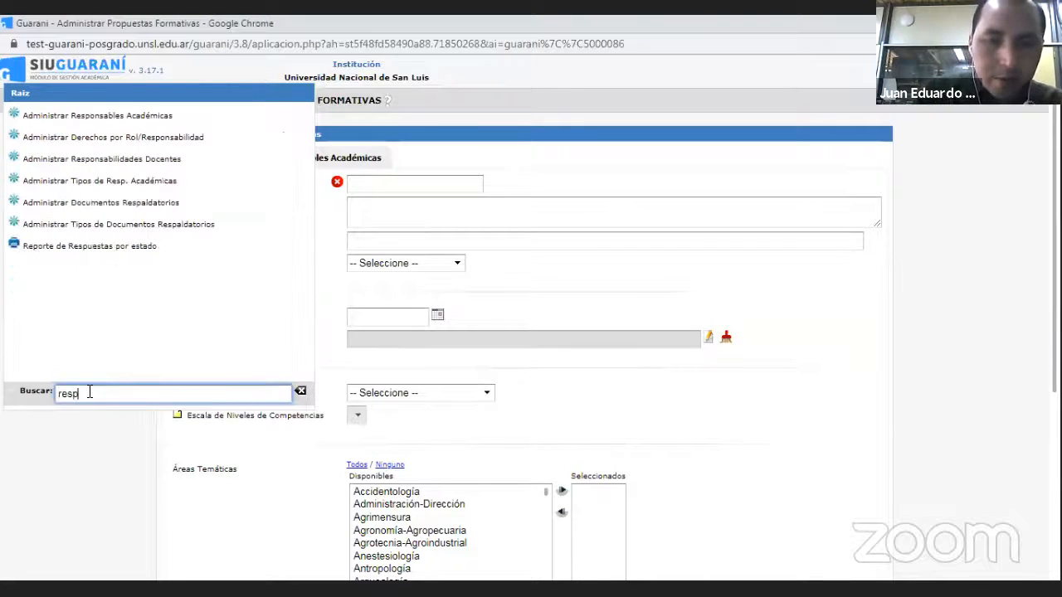
{"action": "type", "text": "a"}
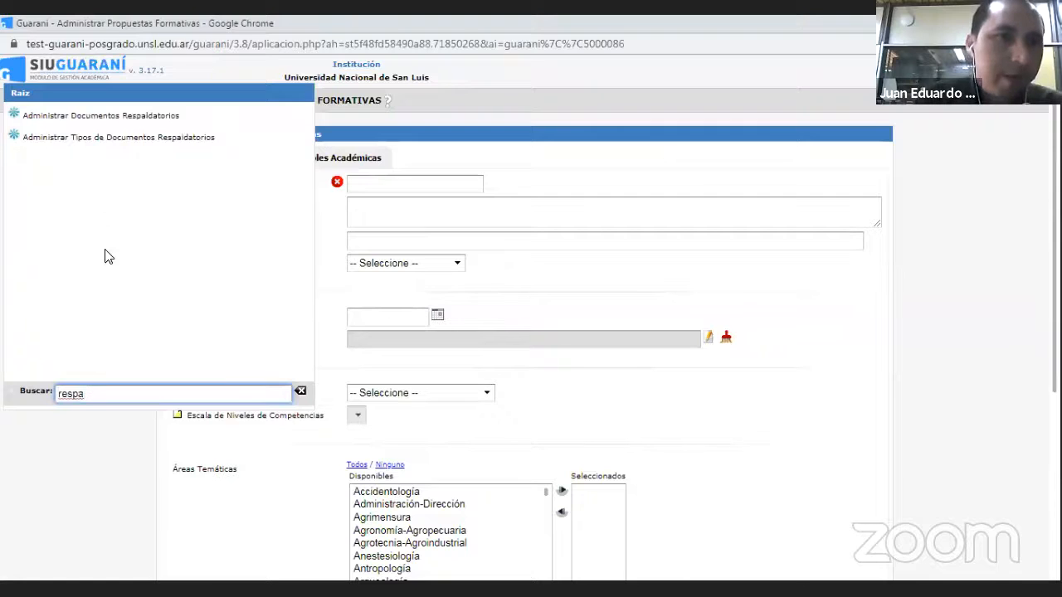
{"action": "left_click", "coordinate": [75, 118]}
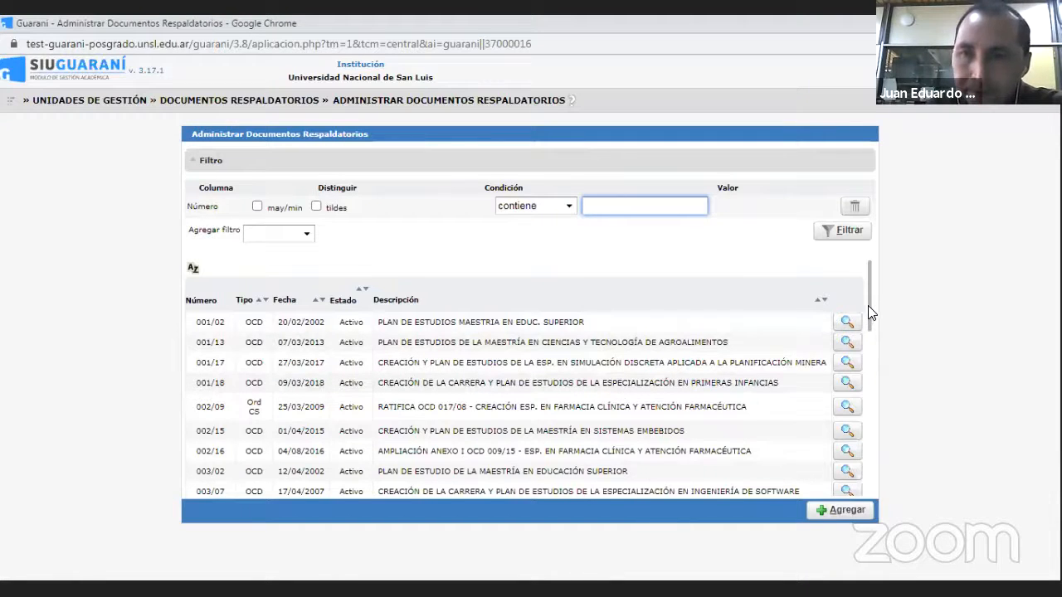
- Open supporting document 003/02, PLAN DE ESTUDIO DE LA MAESTRÍA EN EDUCACIÓN SUPERIOR, and review its data and Documento tipo options without changing them
{"action": "left_click_drag", "start_coordinate": [869, 313], "coordinate": [870, 335]}
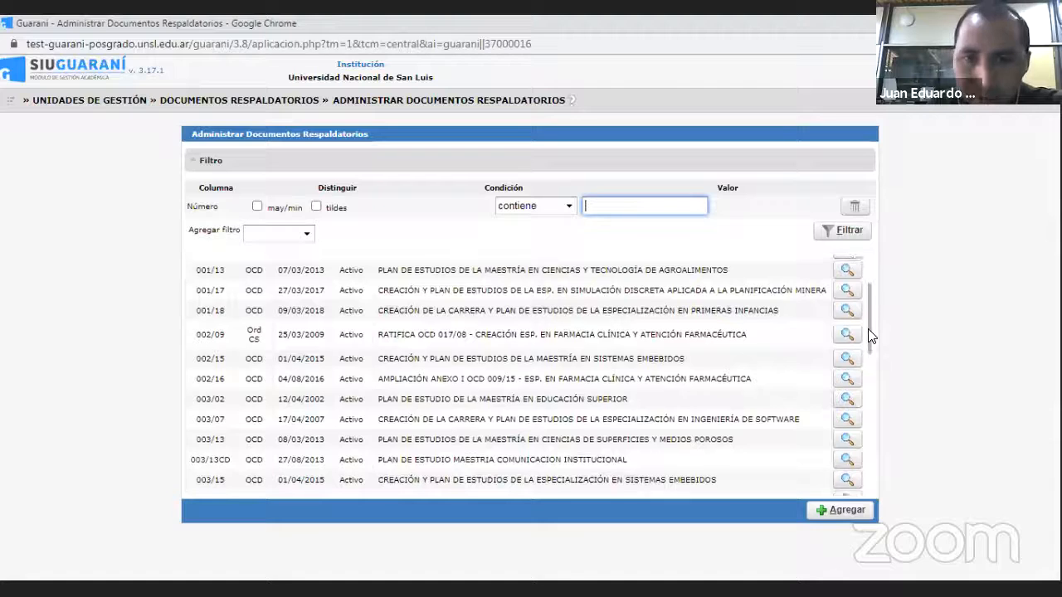
{"action": "left_click", "coordinate": [848, 401]}
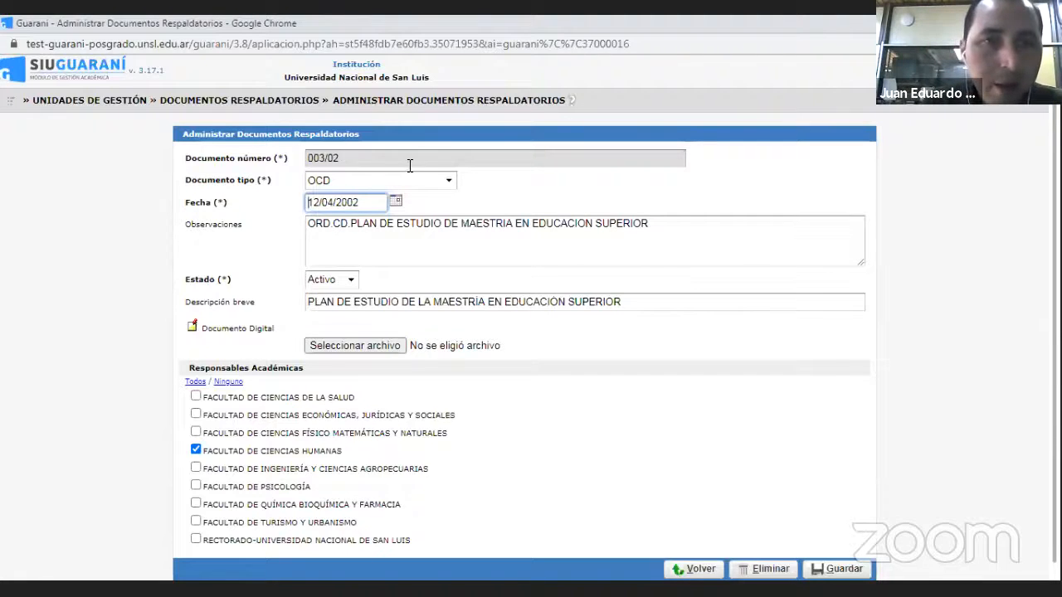
{"action": "left_click", "coordinate": [449, 182]}
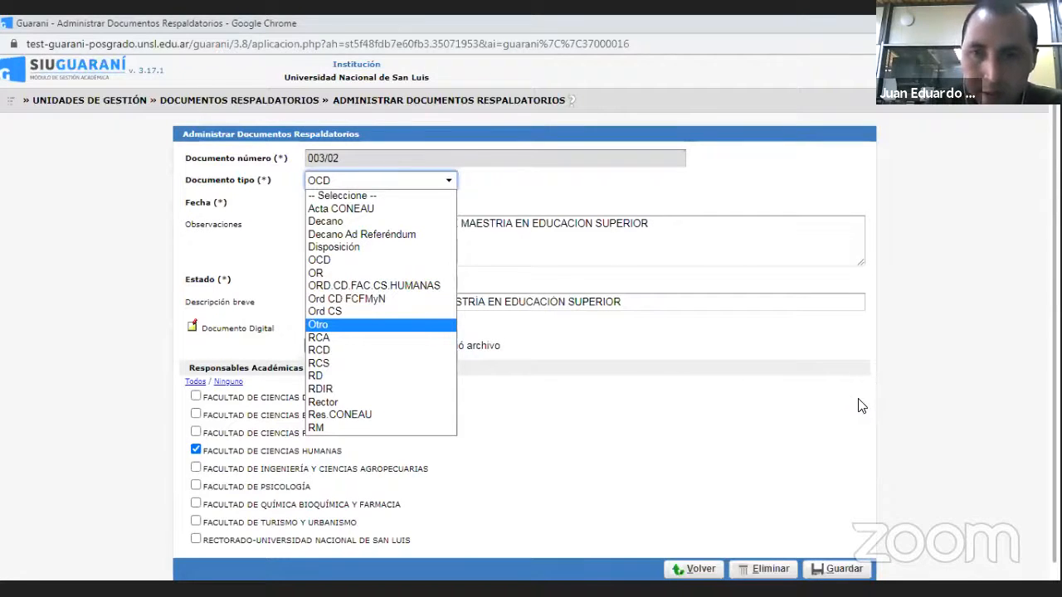
{"action": "left_click", "coordinate": [848, 330]}
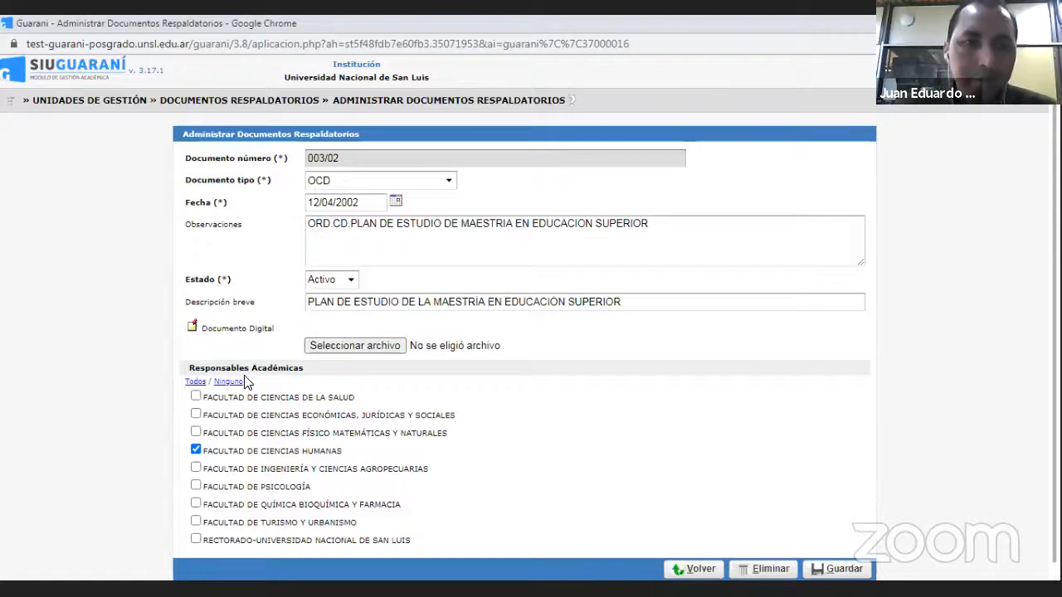
- Leave the supporting document and open Administrar Actividades from Propuestas Formativas
{"action": "left_click", "coordinate": [13, 100]}
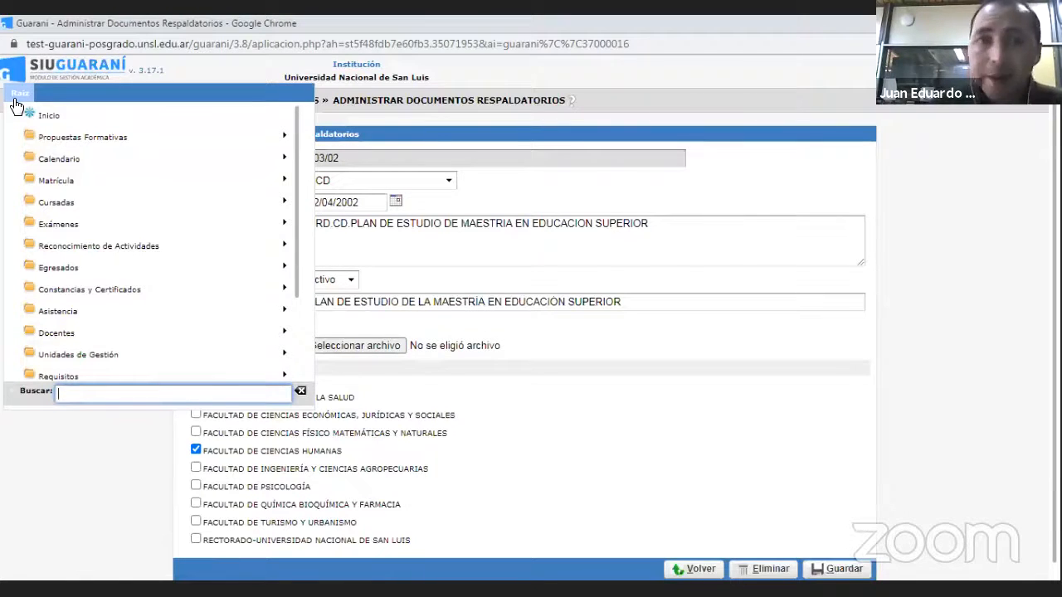
{"action": "left_click", "coordinate": [45, 137]}
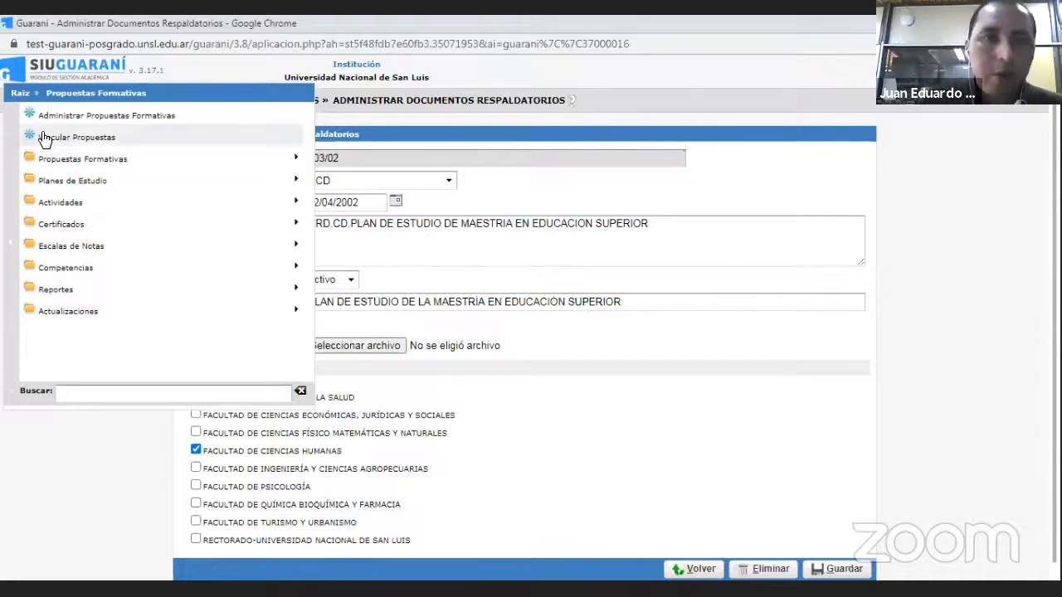
{"action": "left_click", "coordinate": [92, 209]}
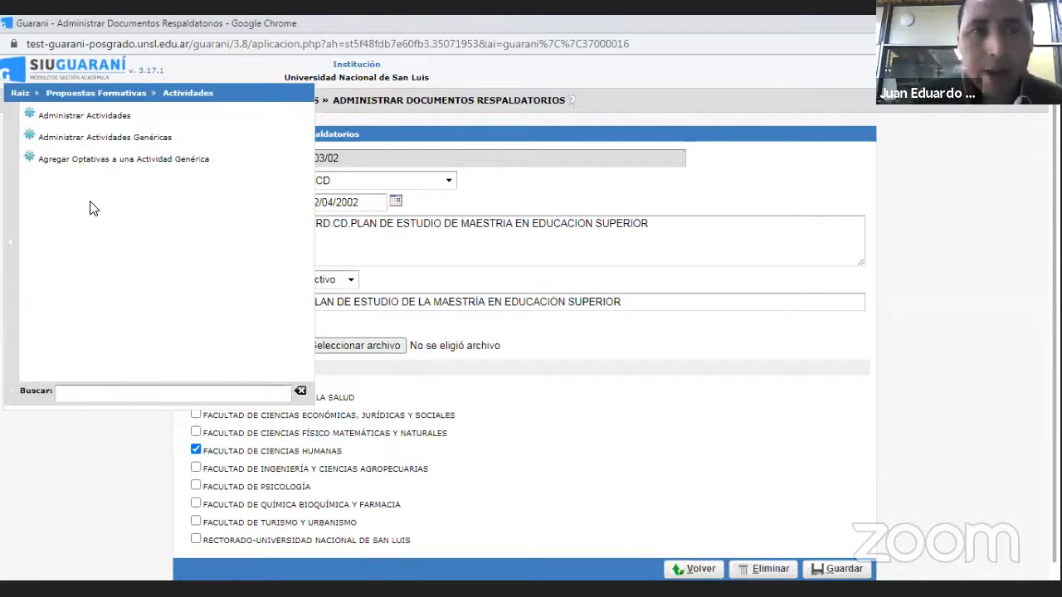
{"action": "left_click", "coordinate": [70, 117]}
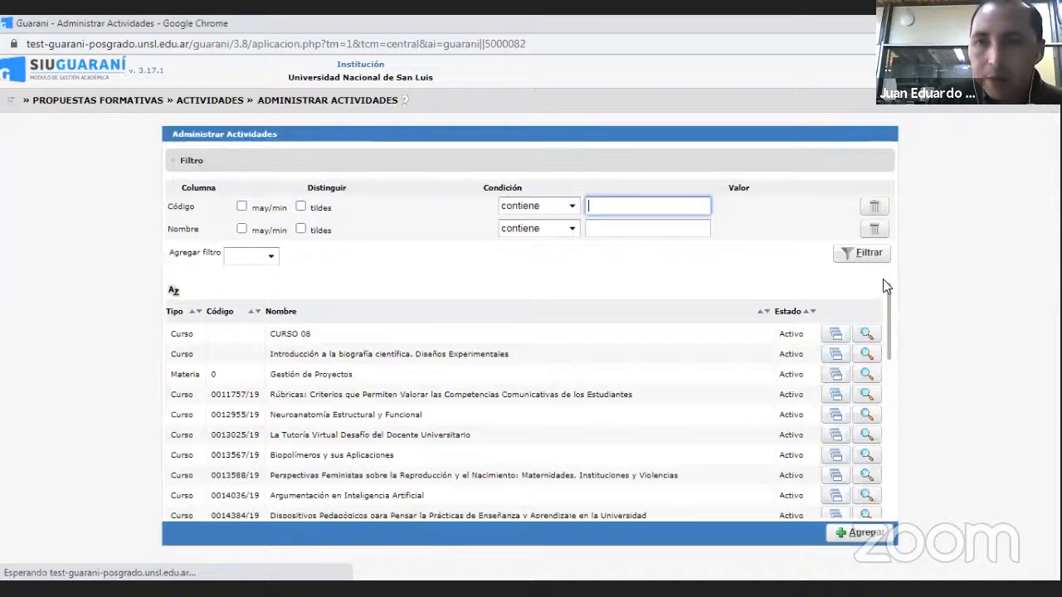
- Filter the activities by Código containing "03M"
{"action": "scroll", "coordinate": [887, 287], "scroll_direction": "down", "scroll_amount": 10}
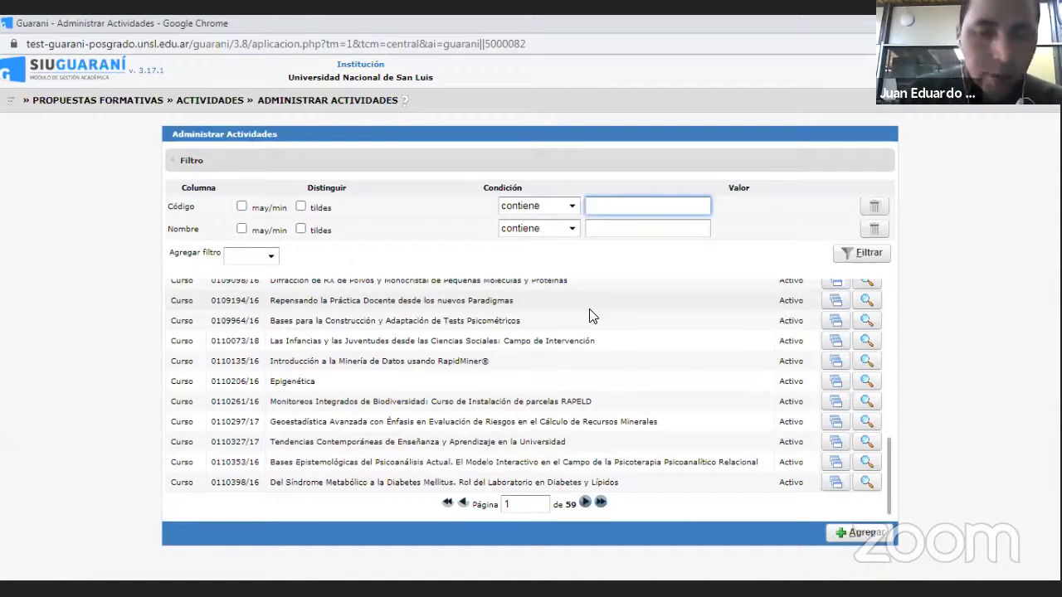
{"action": "type", "text": "0"}
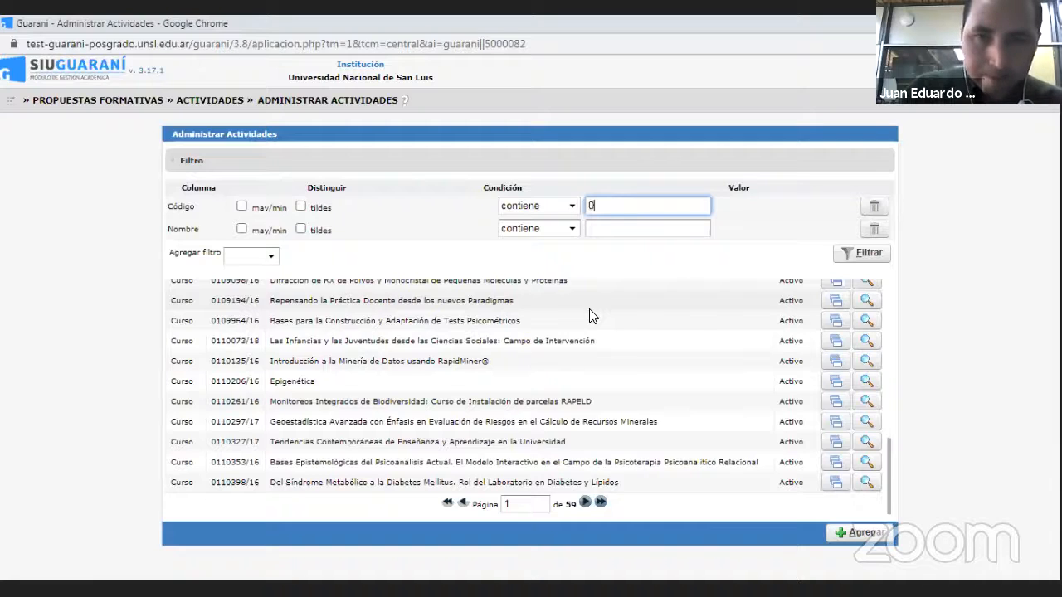
{"action": "type", "text": "3"}
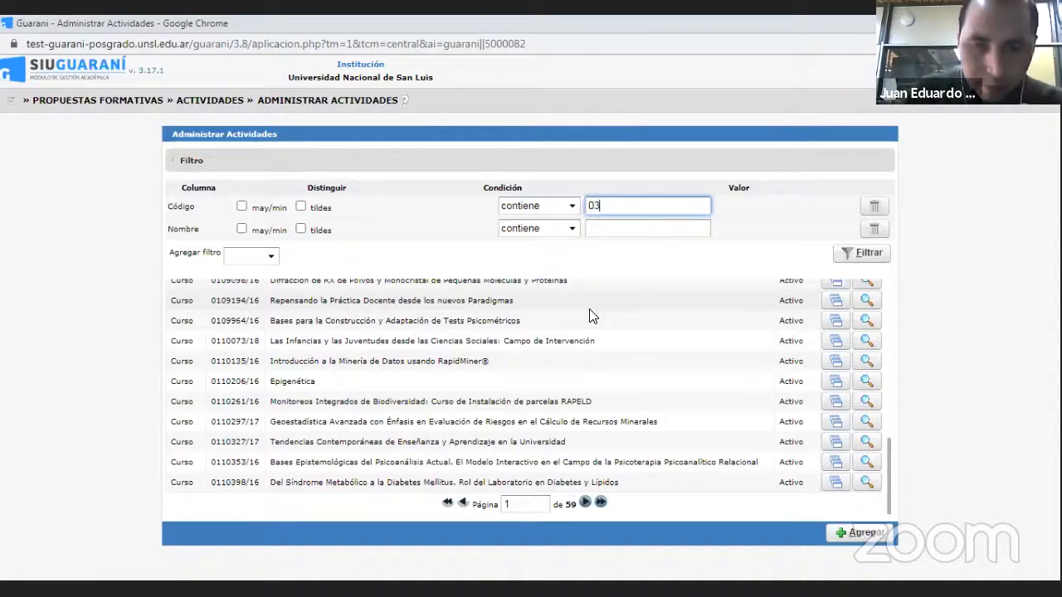
{"action": "type", "text": "M"}
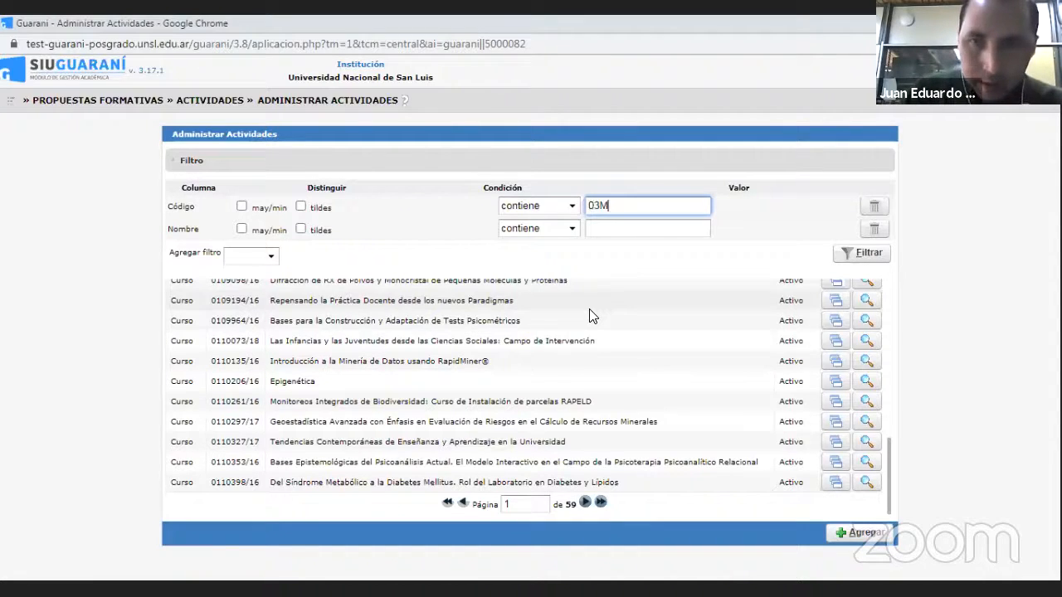
{"action": "left_click", "coordinate": [868, 257]}
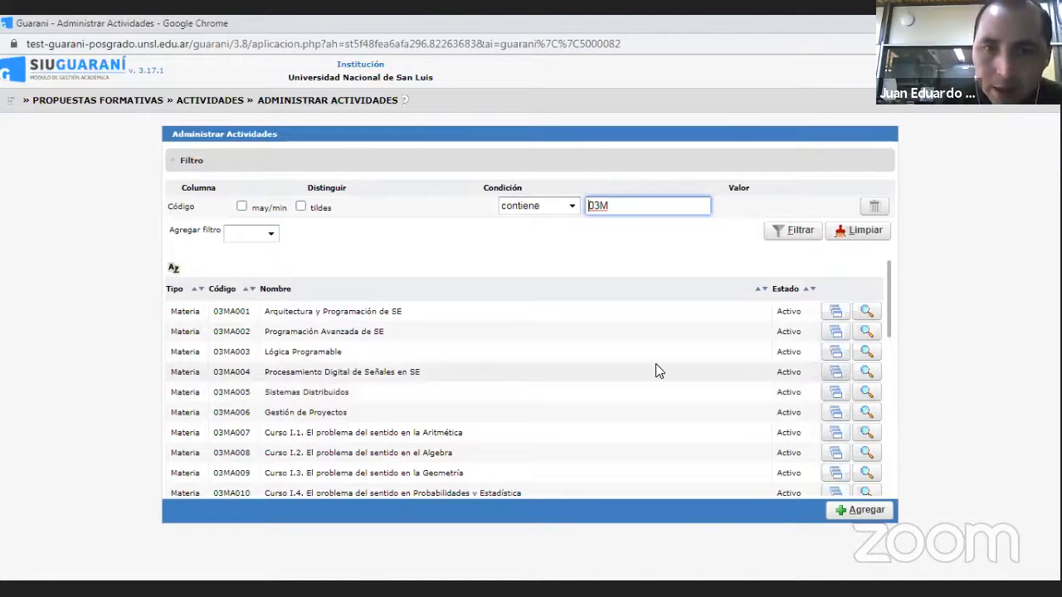
- Open activity 03MA002, Programación Avanzada de SE, and review its main data, keeping Regularidad as the regularity grade scale
{"action": "left_click", "coordinate": [867, 333]}
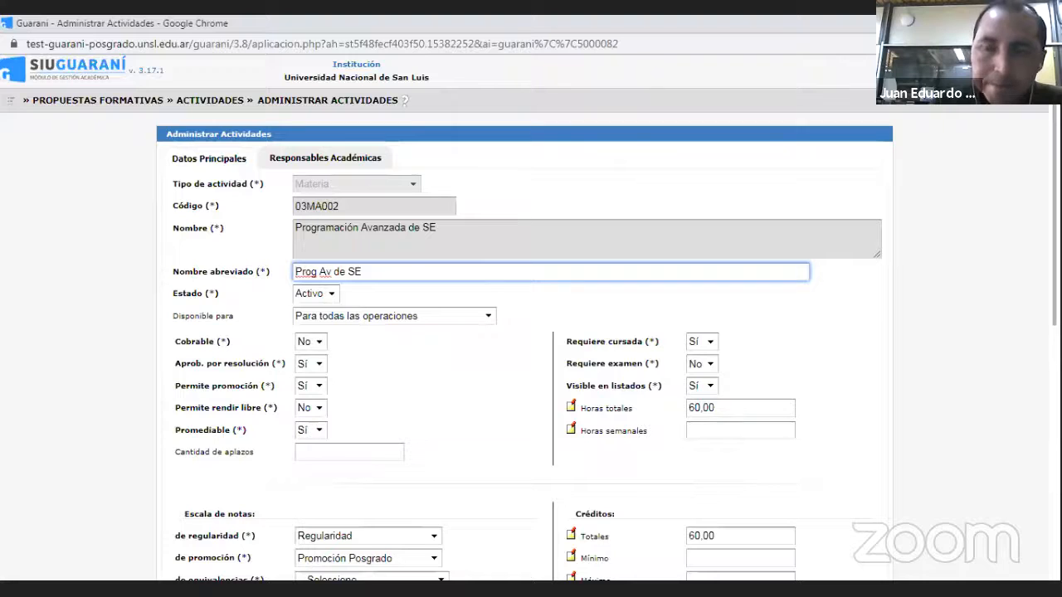
{"action": "scroll", "coordinate": [530, 332], "scroll_direction": "down", "scroll_amount": 3}
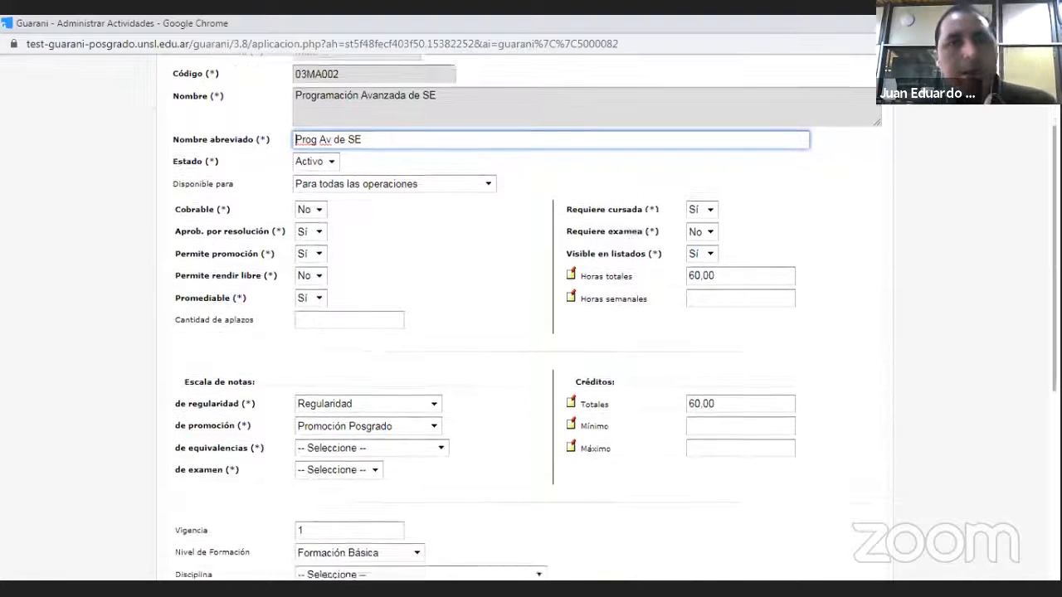
{"action": "scroll", "coordinate": [531, 332], "scroll_direction": "down", "scroll_amount": 1}
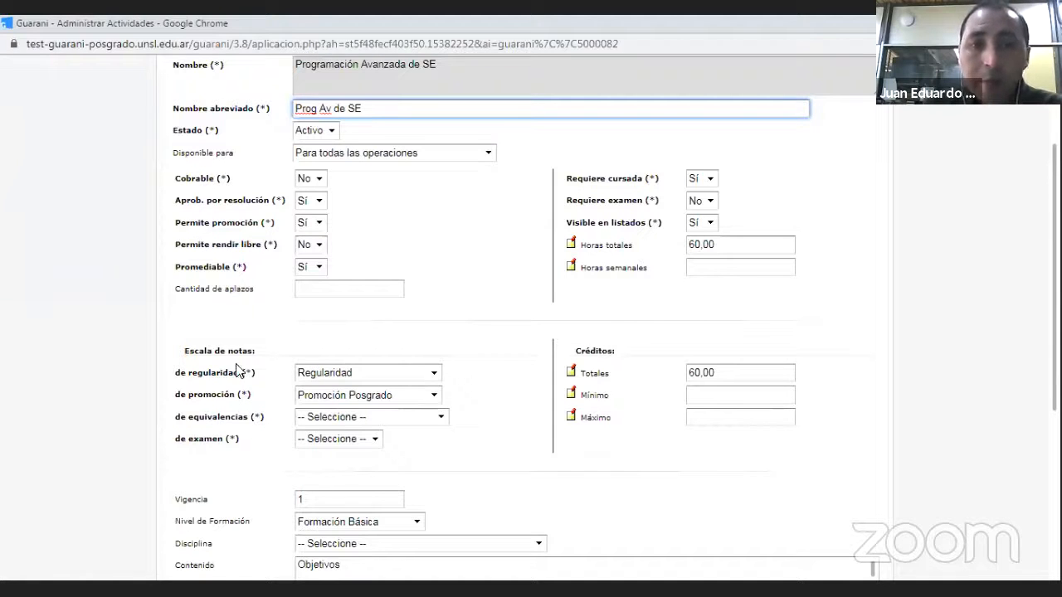
{"action": "left_click", "coordinate": [435, 376]}
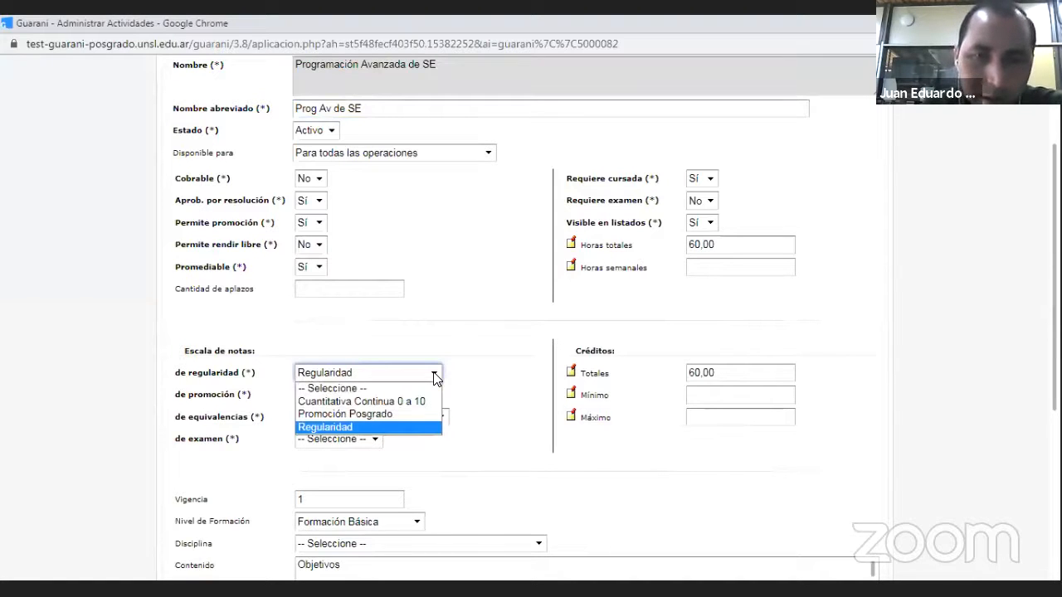
{"action": "left_click", "coordinate": [398, 426]}
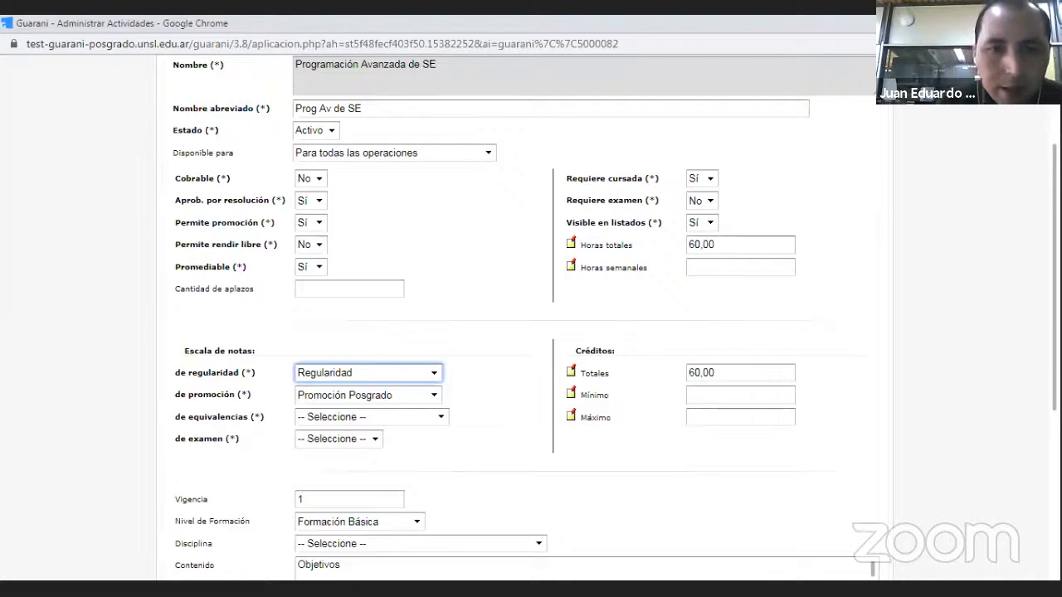
{"action": "scroll", "coordinate": [522, 315], "scroll_direction": "down", "scroll_amount": 5}
{"action": "scroll", "coordinate": [523, 315], "scroll_direction": "down", "scroll_amount": 3}
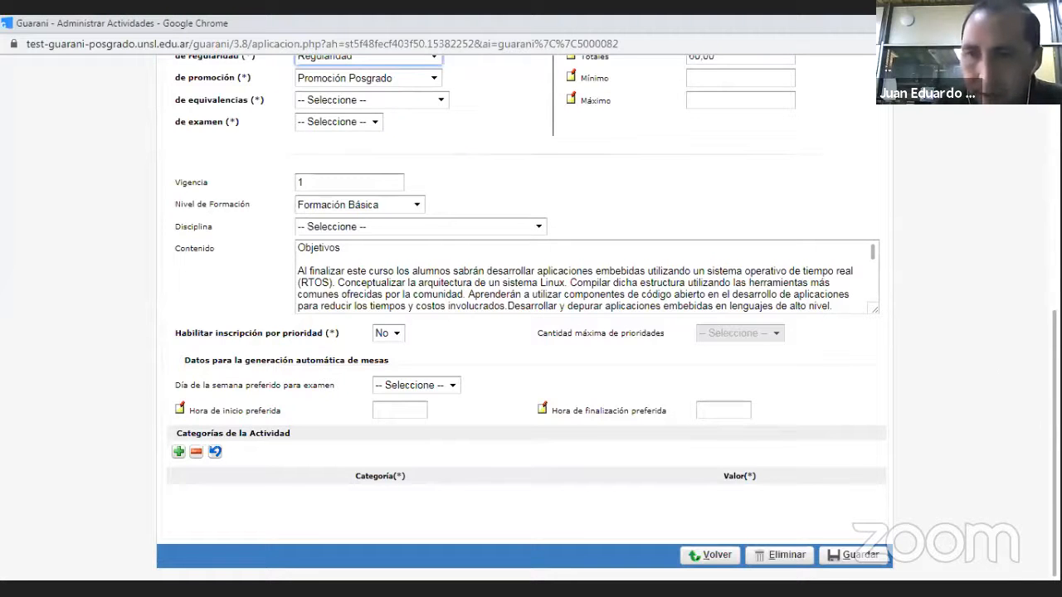
{"action": "scroll", "coordinate": [530, 315], "scroll_direction": "up", "scroll_amount": 6}
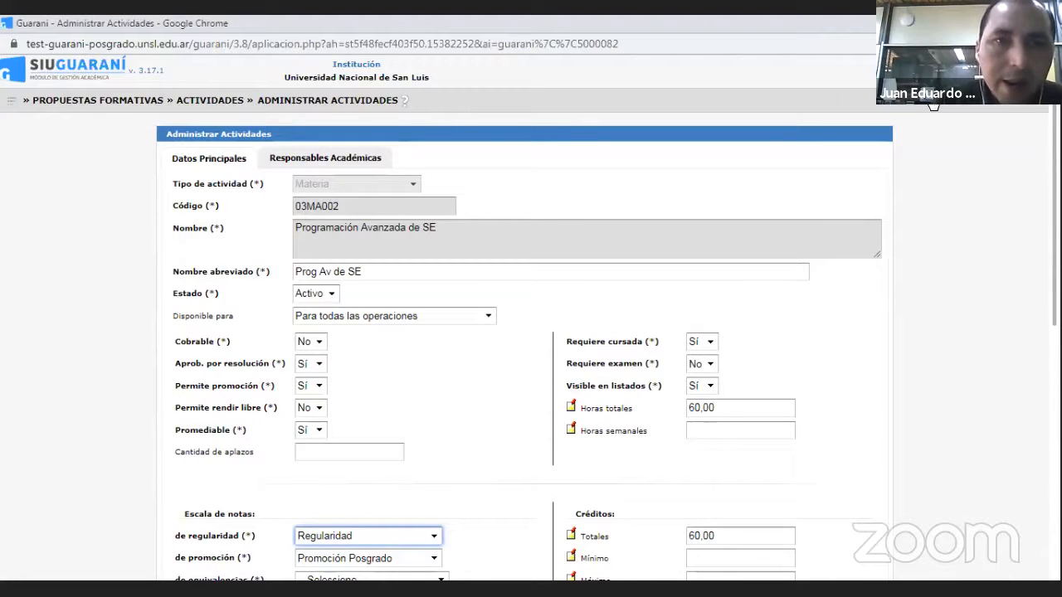
- Try to open Responsables Académicas, set the equivalence grade scale to EQUIVALENCIA (AP- NO AP), and check the exam scale options
{"action": "left_click", "coordinate": [319, 158]}
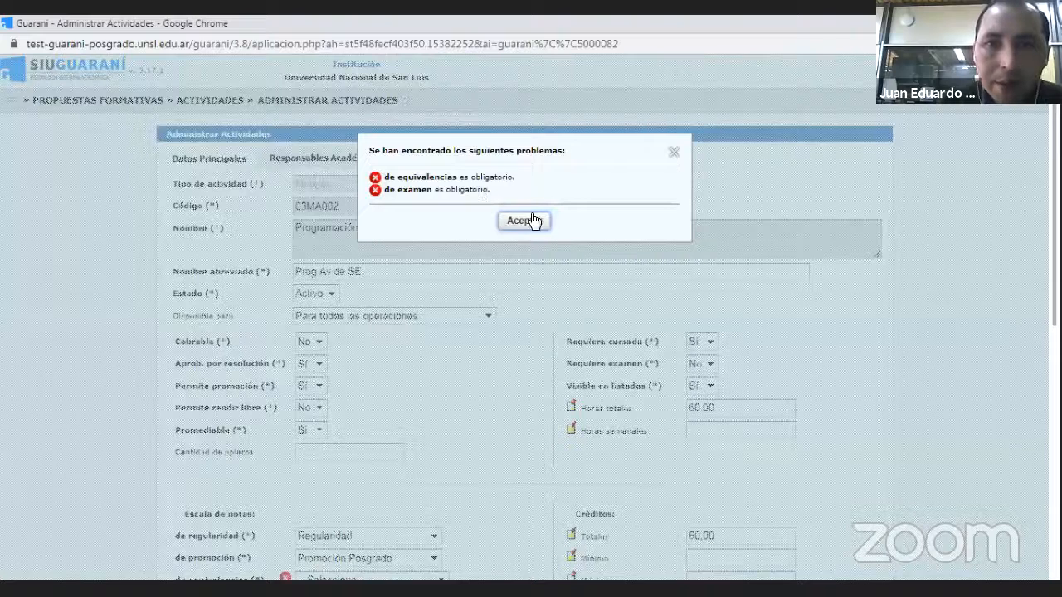
{"action": "left_click", "coordinate": [674, 156]}
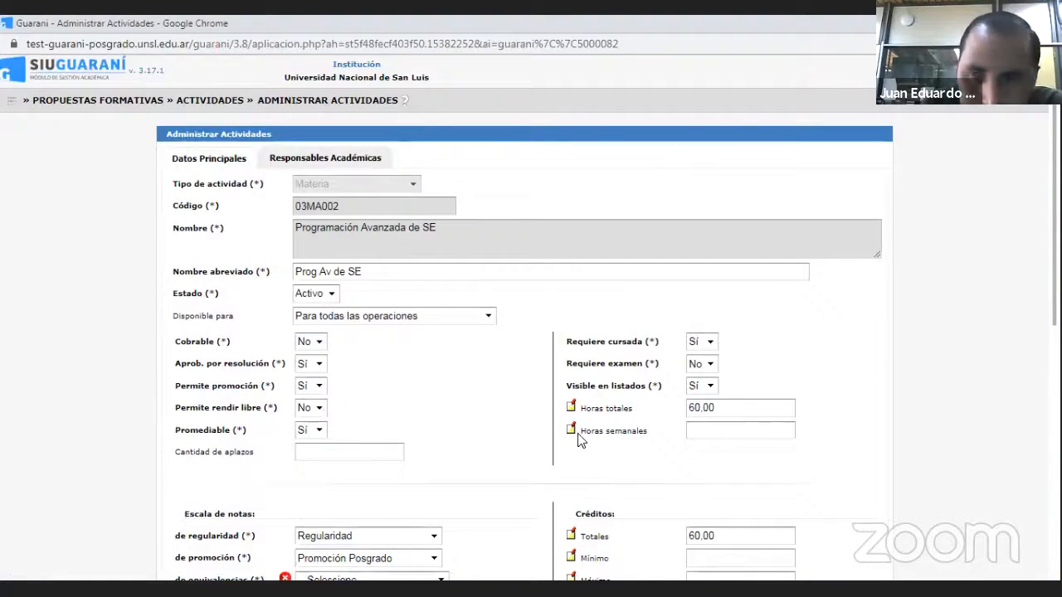
{"action": "scroll", "coordinate": [651, 407], "scroll_direction": "down", "scroll_amount": 3}
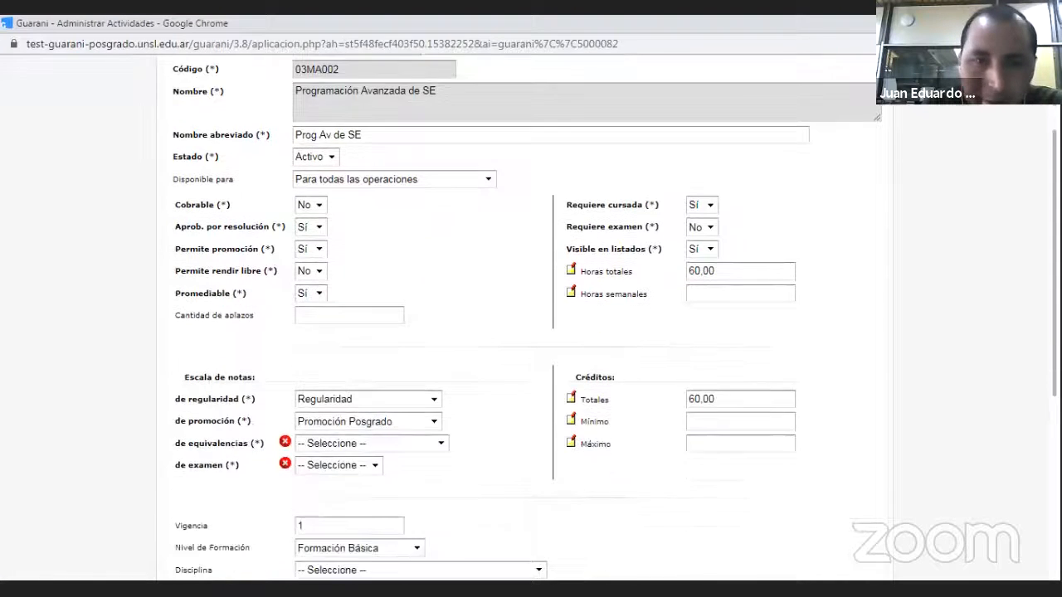
{"action": "left_click", "coordinate": [440, 374]}
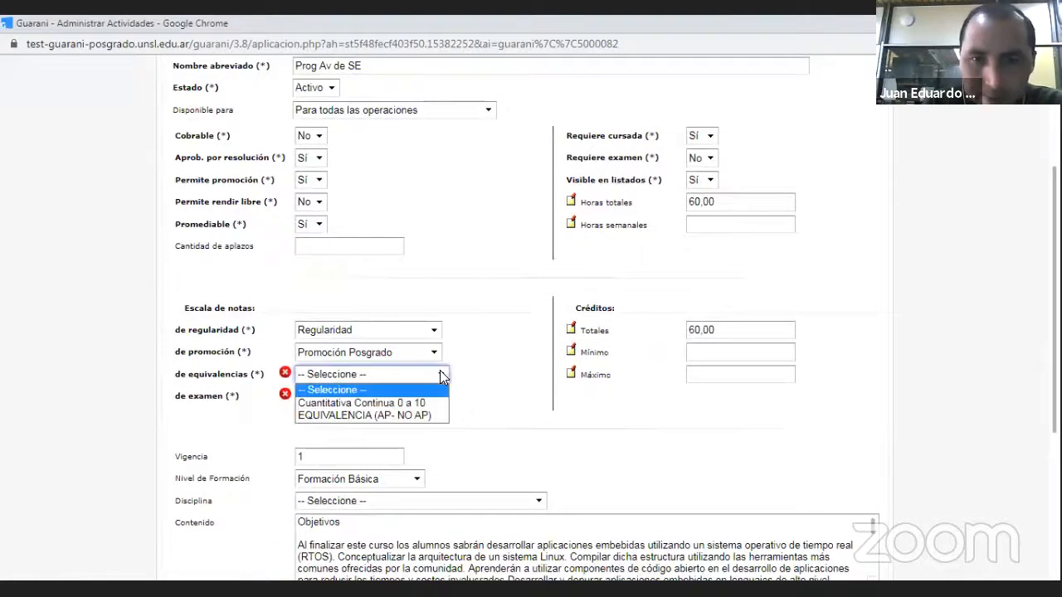
{"action": "left_click", "coordinate": [379, 416]}
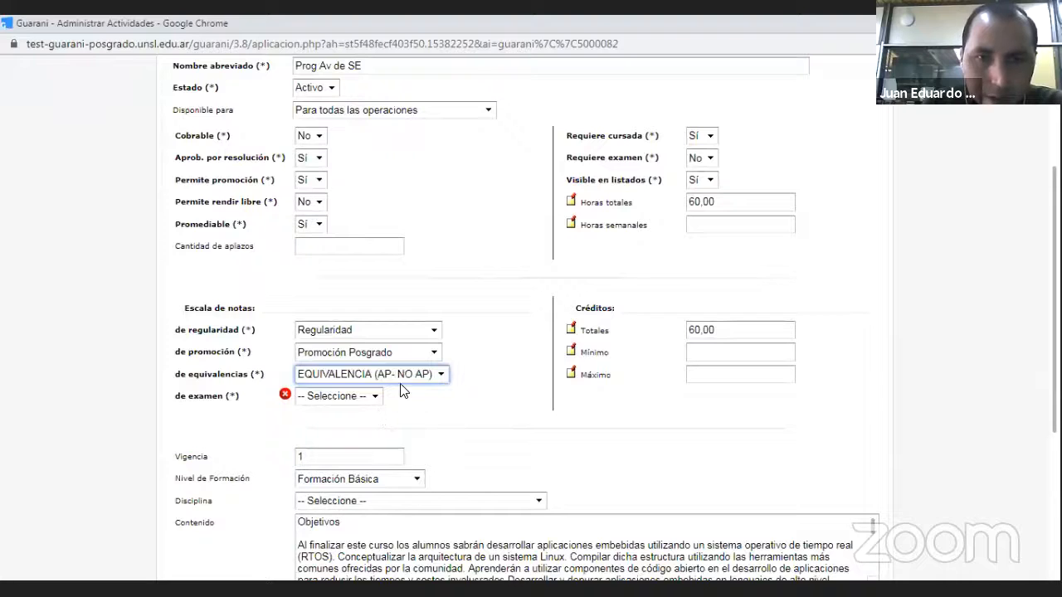
{"action": "left_click", "coordinate": [378, 396]}
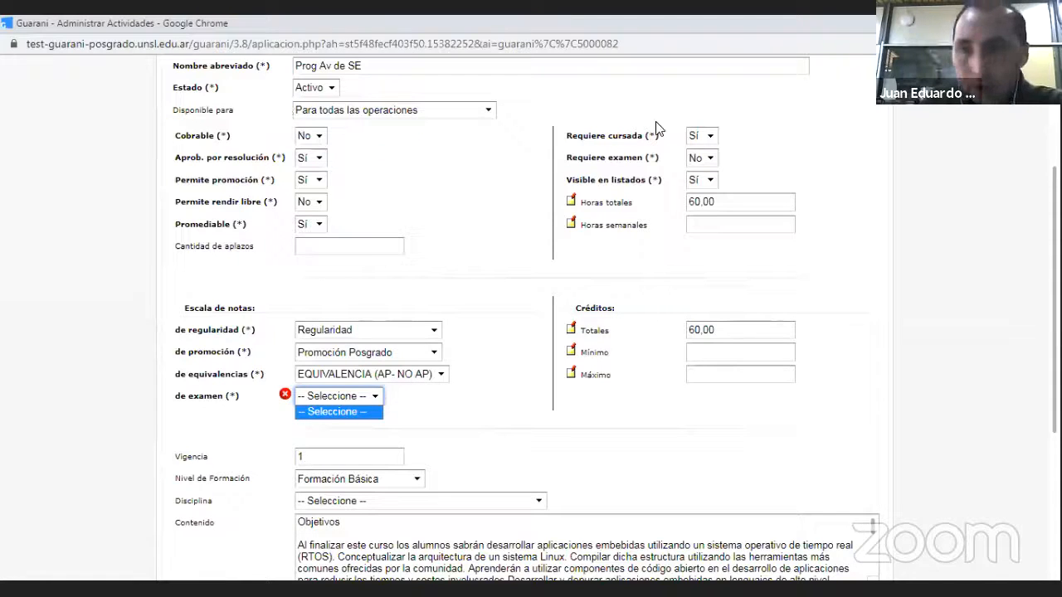
- Try again to open the Responsables Académicas of the Programación Avanzada de SE activity
{"action": "scroll", "coordinate": [521, 318], "scroll_direction": "up", "scroll_amount": 3}
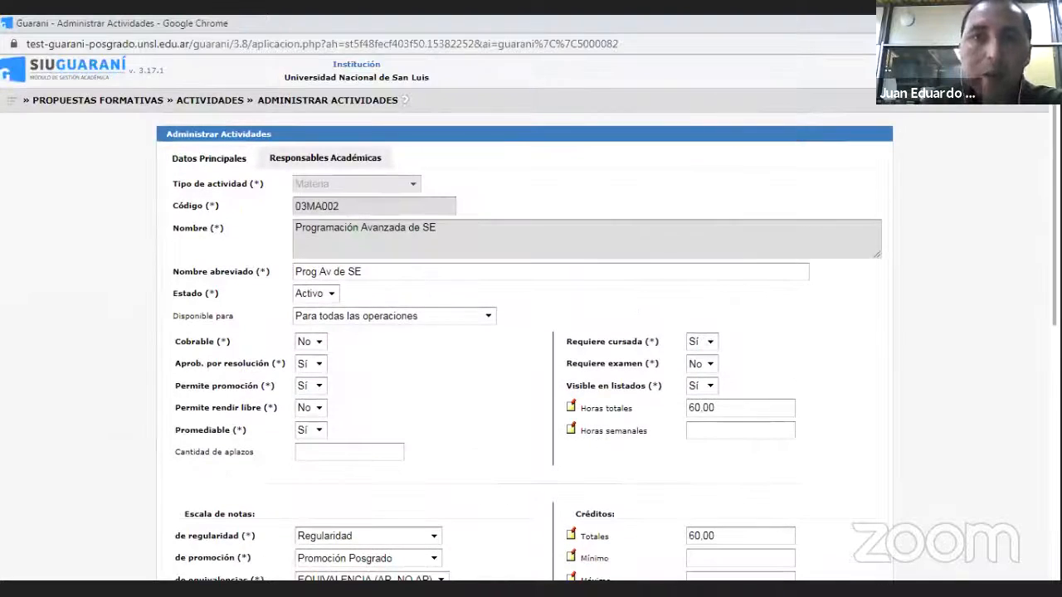
{"action": "left_click", "coordinate": [322, 156]}
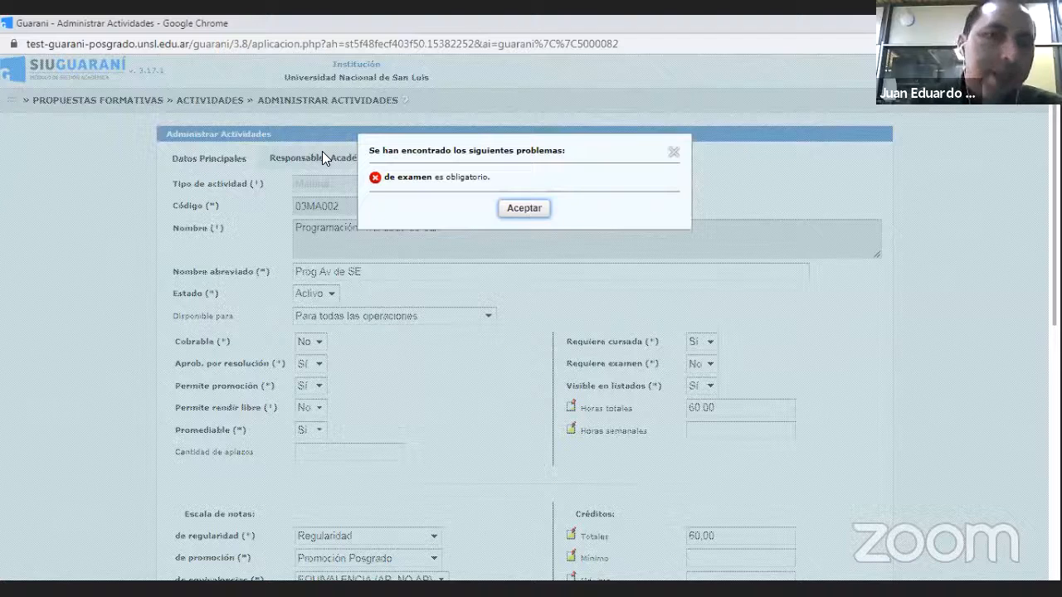
{"action": "left_click", "coordinate": [675, 154]}
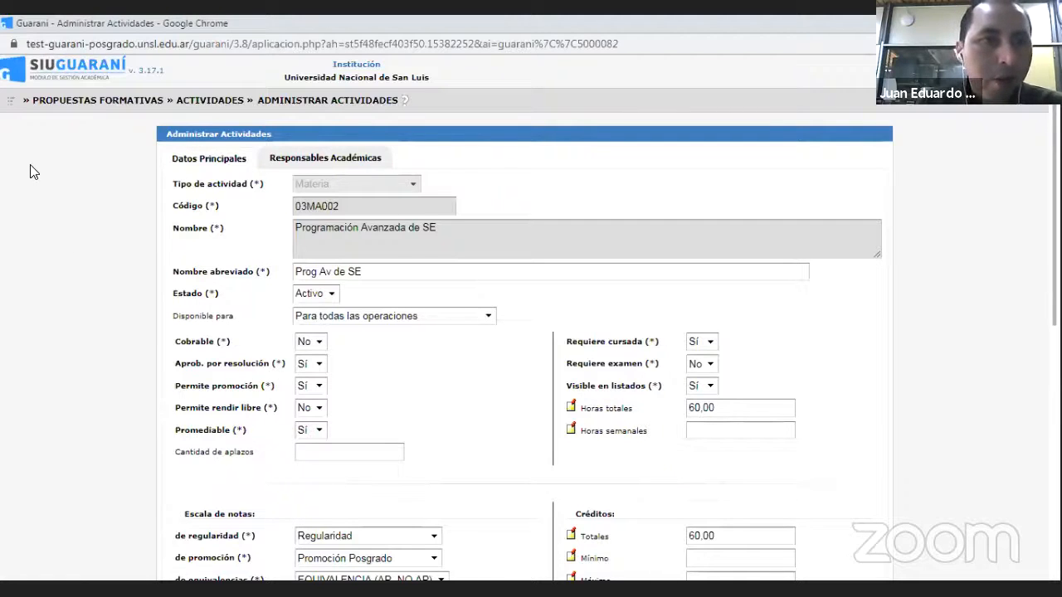
- Find and open Administrar Escalas de Notas, discarding the unsaved activity changes, and look through the existing grade scales
{"action": "left_click", "coordinate": [10, 105]}
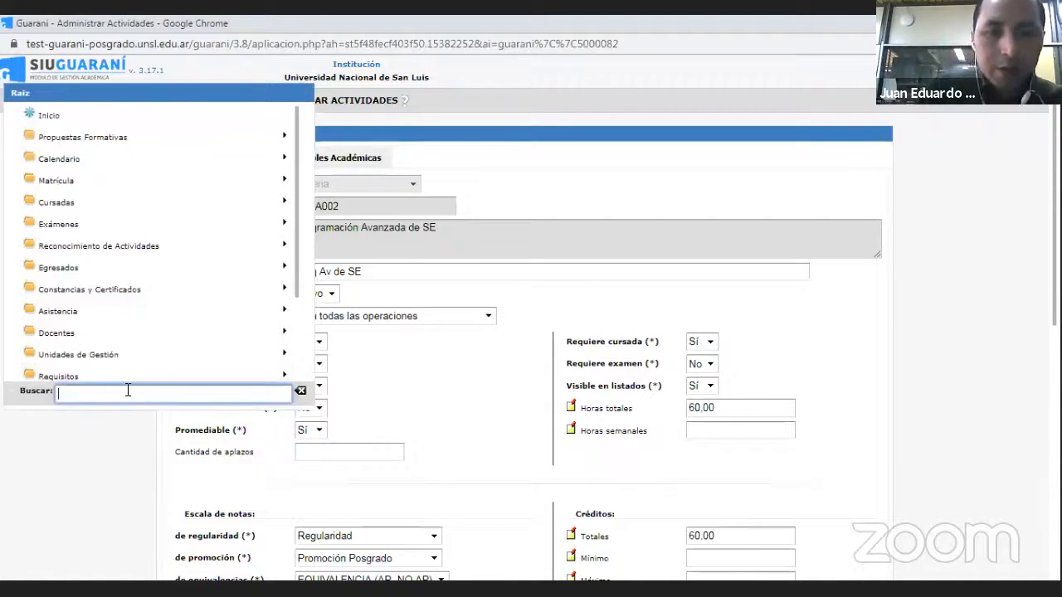
{"action": "type", "text": "esca"}
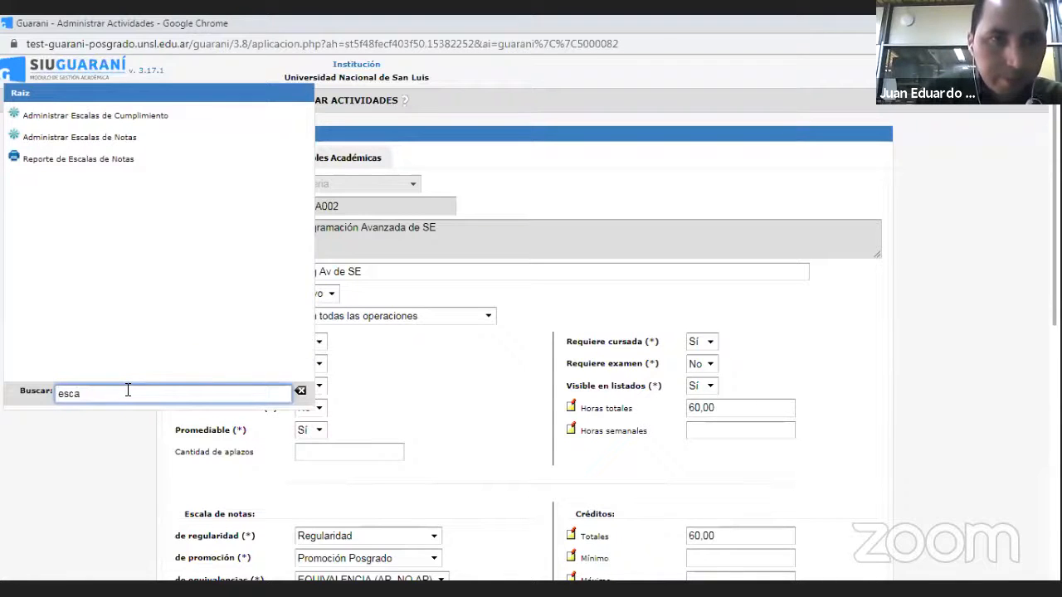
{"action": "left_click", "coordinate": [61, 137]}
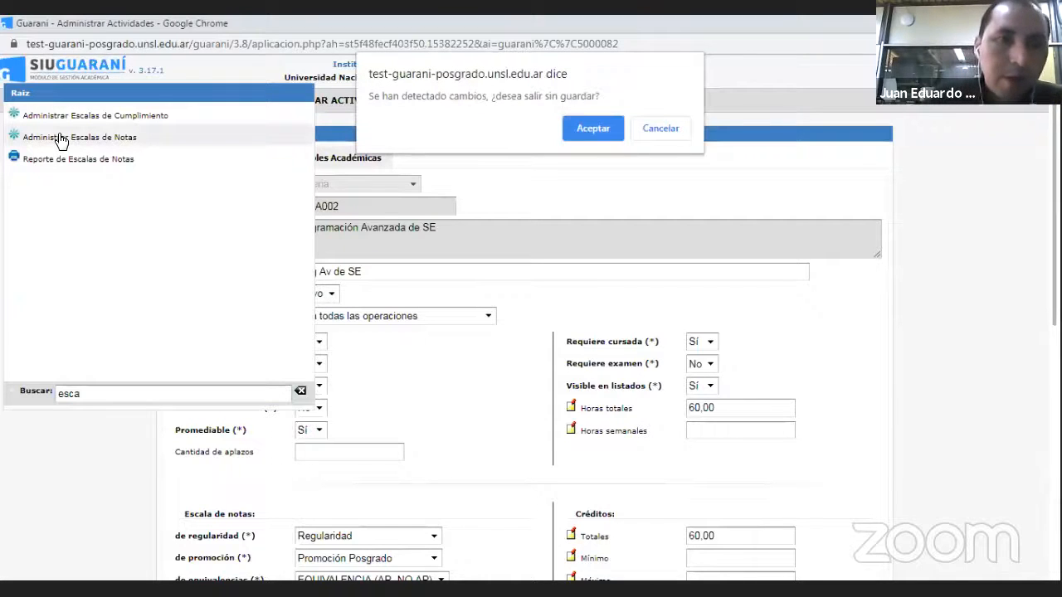
{"action": "left_click", "coordinate": [594, 126]}
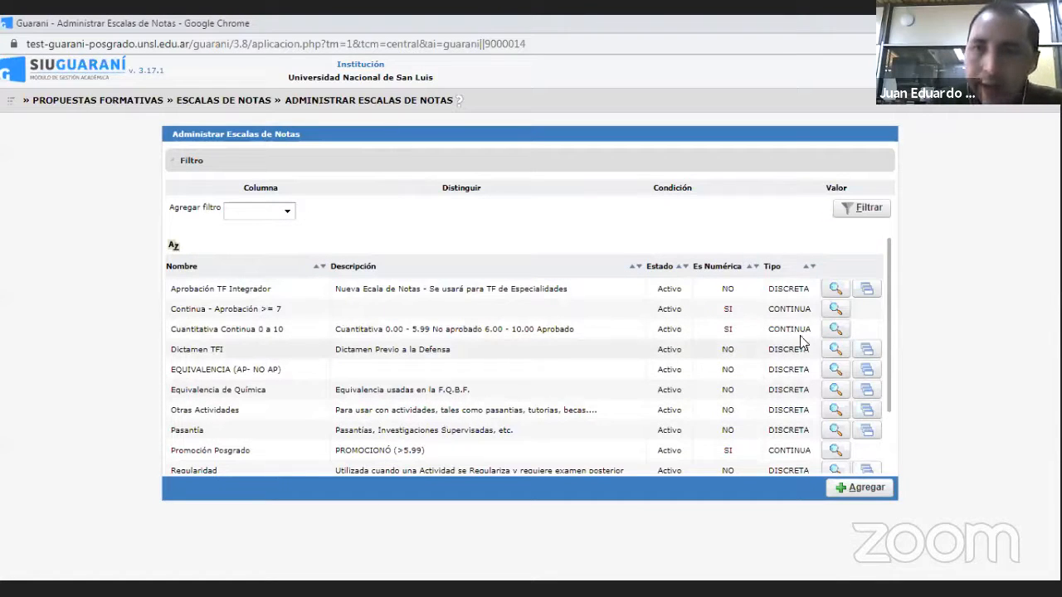
{"action": "left_click_drag", "start_coordinate": [888, 327], "coordinate": [887, 389]}
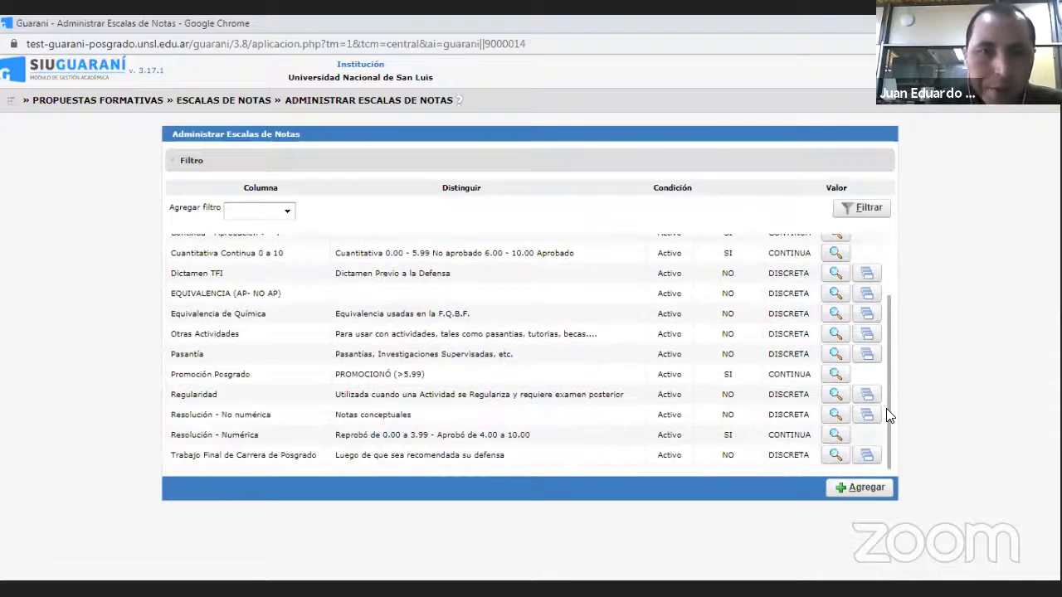
- Add a new grade scale, keeping it numeric, and set its Tipo to Continua
{"action": "left_click", "coordinate": [854, 494]}
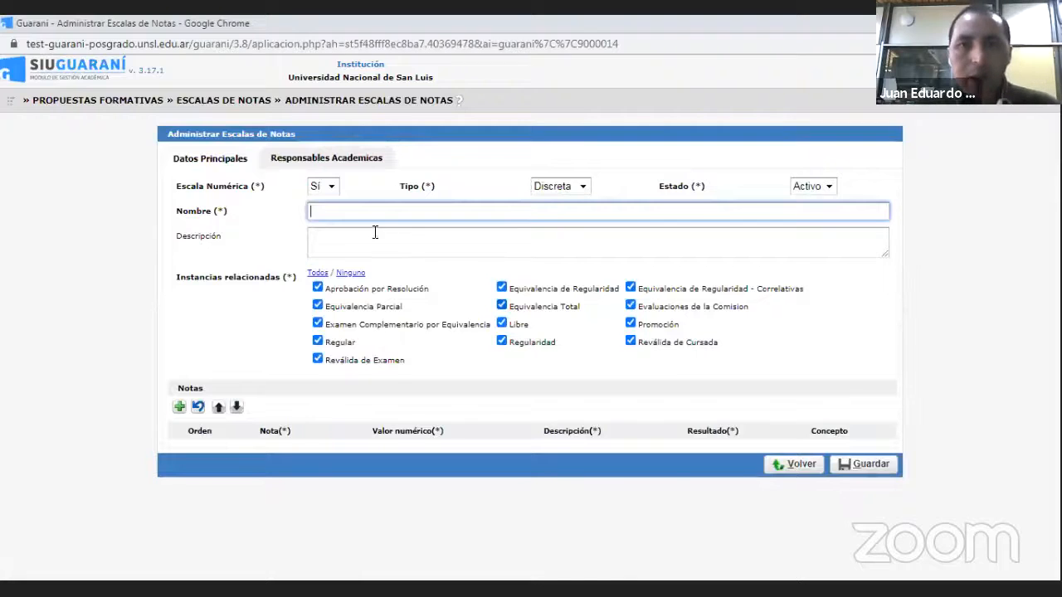
{"action": "left_click", "coordinate": [330, 188]}
{"action": "left_click", "coordinate": [330, 188]}
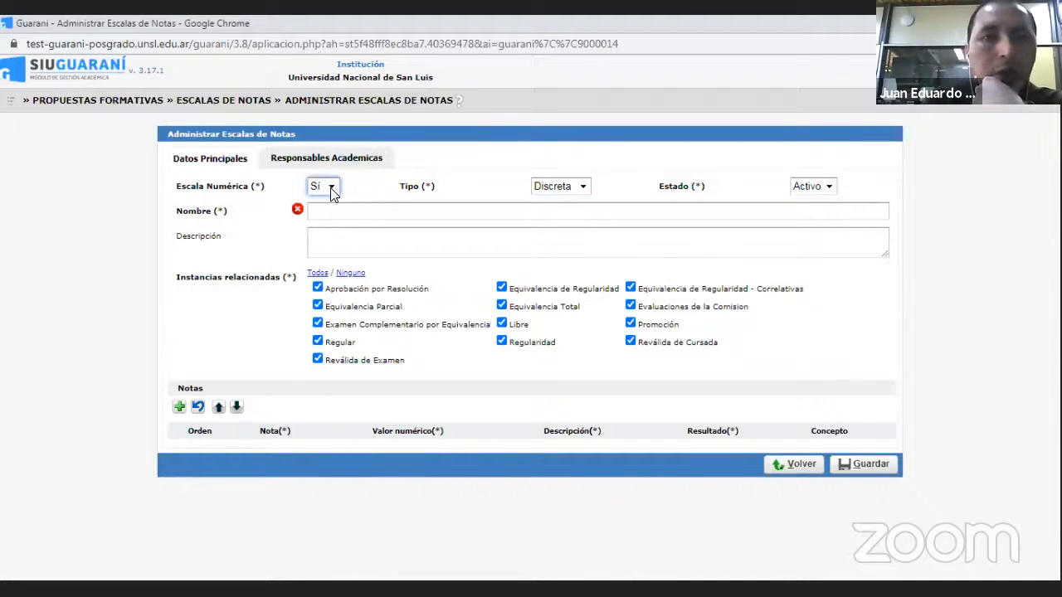
{"action": "left_click", "coordinate": [586, 188]}
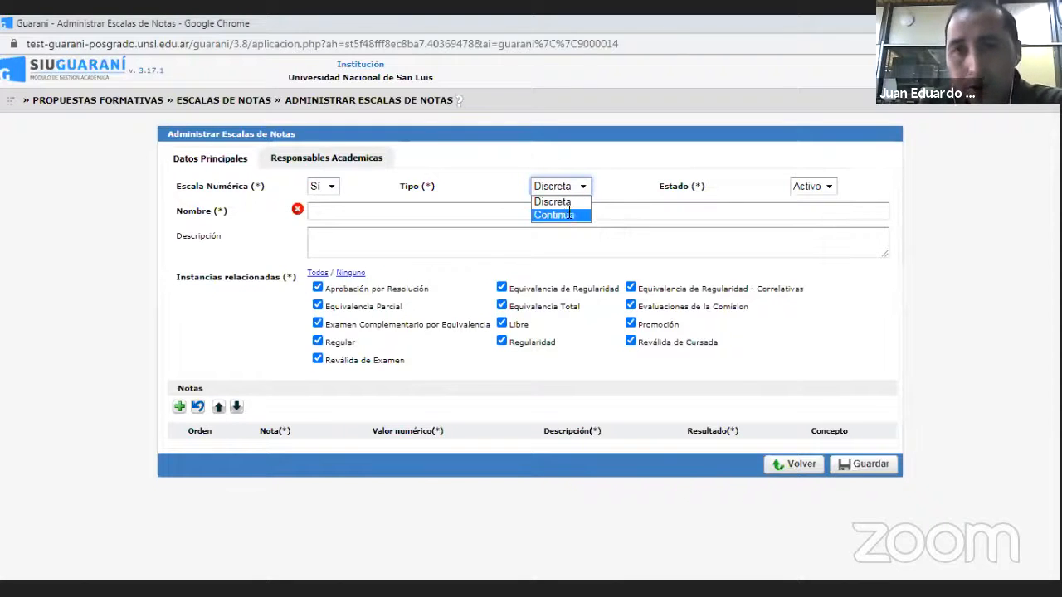
{"action": "left_click", "coordinate": [569, 216]}
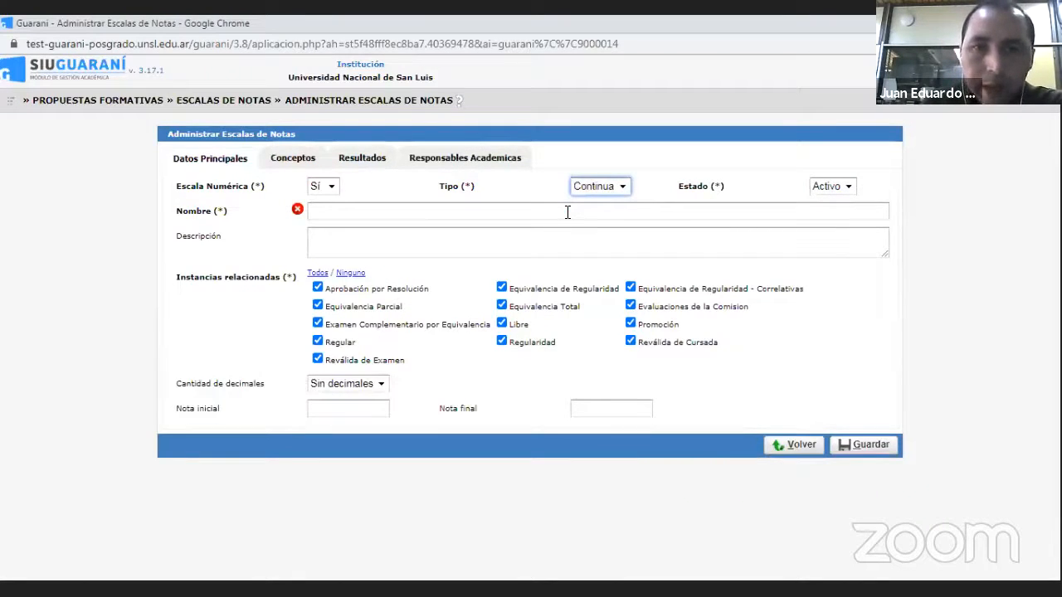
- Name the new grade scale "Escala de examen"
{"action": "left_click", "coordinate": [567, 213]}
{"action": "type", "text": "Esac"}
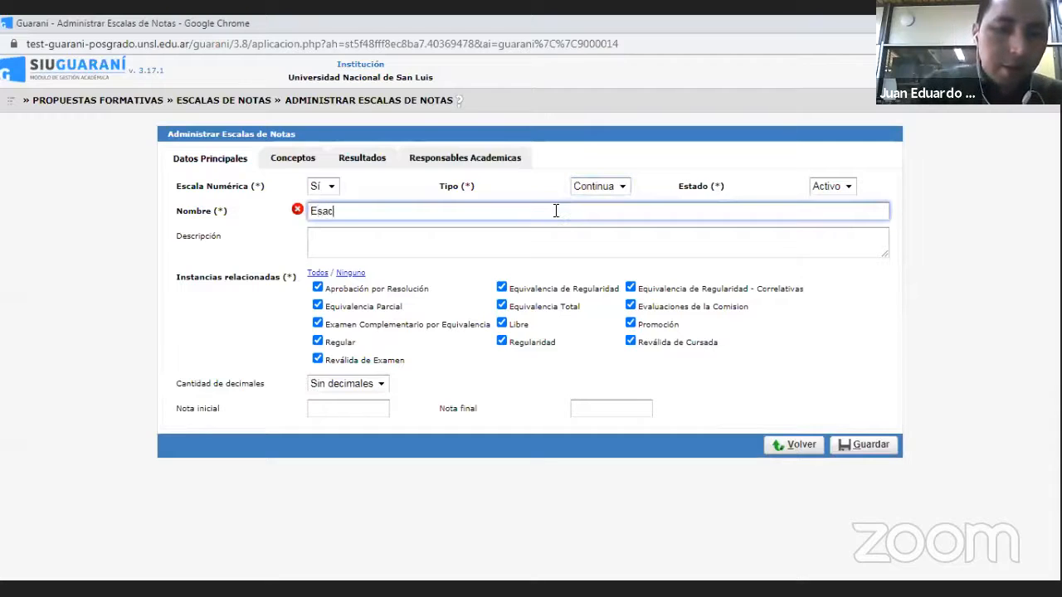
{"action": "type", "text": "la"}
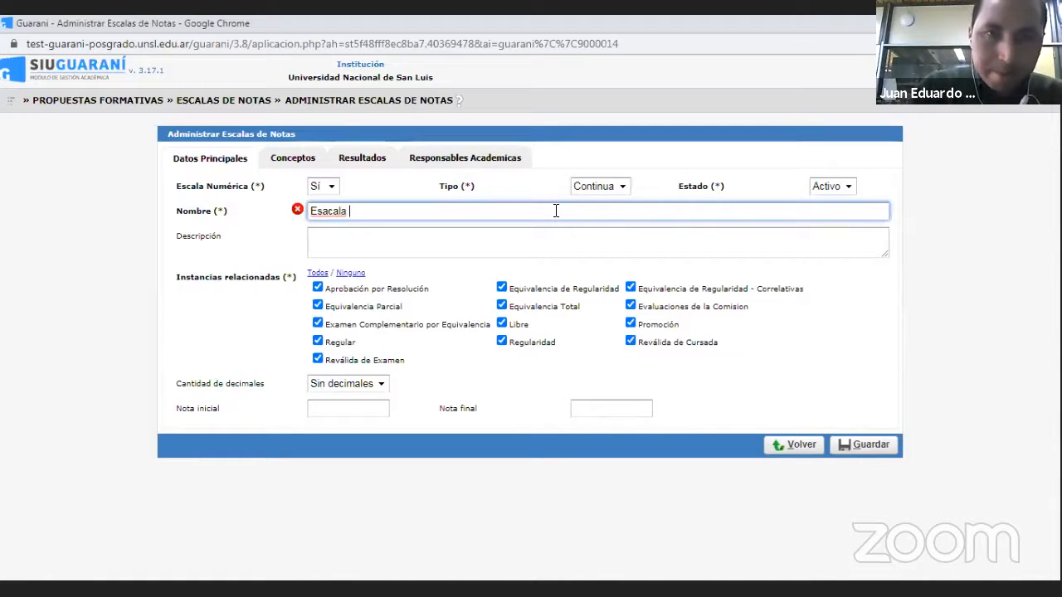
{"action": "key", "text": "BackSpace"}
{"action": "key", "text": "BackSpace"}
{"action": "key", "text": "BackSpace"}
{"action": "key", "text": "BackSpace"}
{"action": "key", "text": "BackSpace"}
{"action": "key", "text": "BackSpace"}
{"action": "type", "text": "ca"}
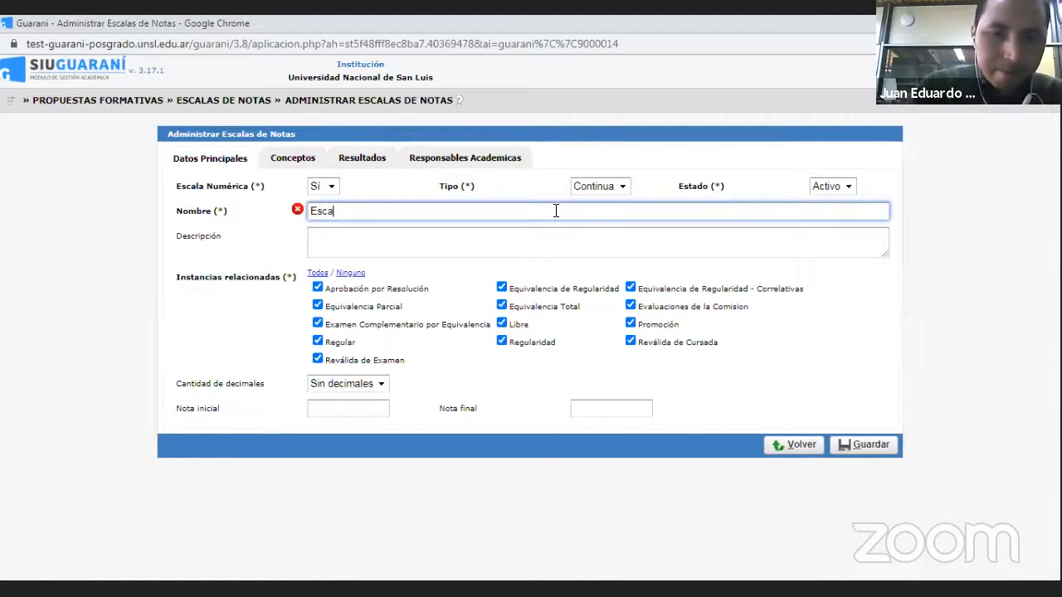
{"action": "type", "text": "la de e"}
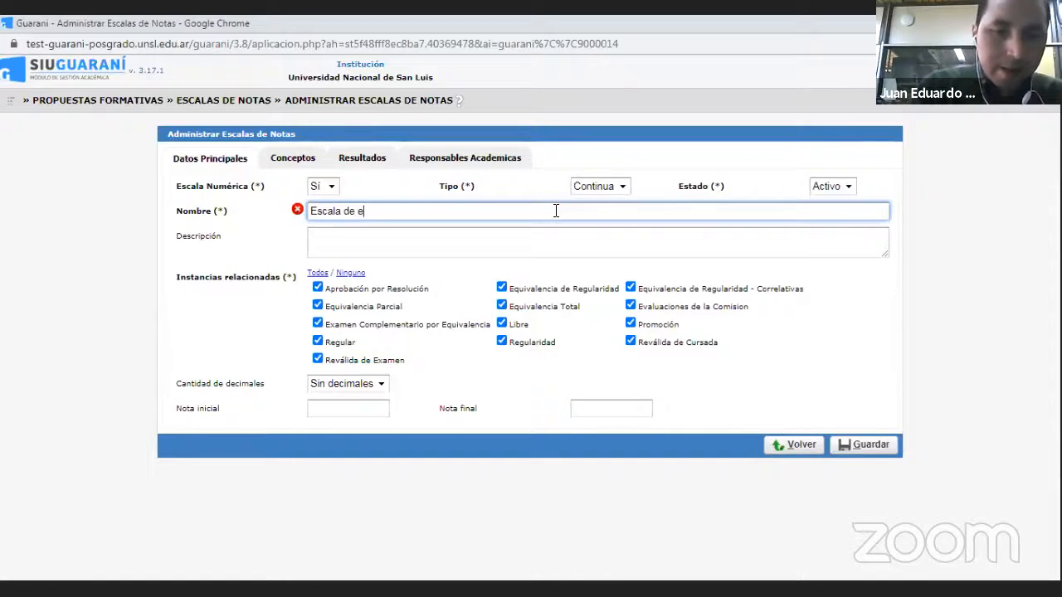
{"action": "type", "text": "xamen"}
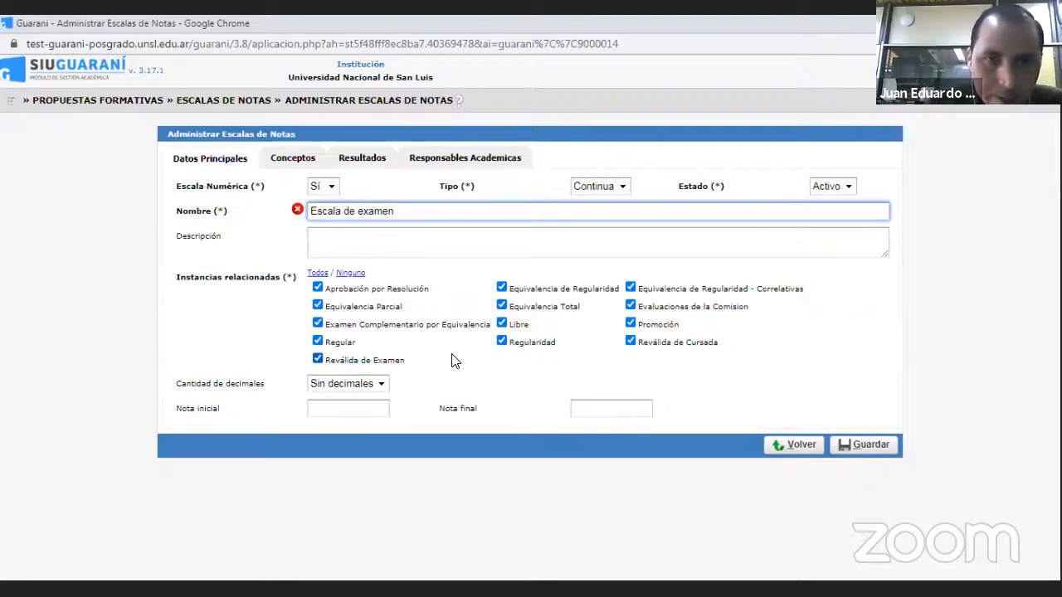
- Set the scale's Nota inicial to 0 and its Nota final to 10
{"action": "left_click", "coordinate": [347, 405]}
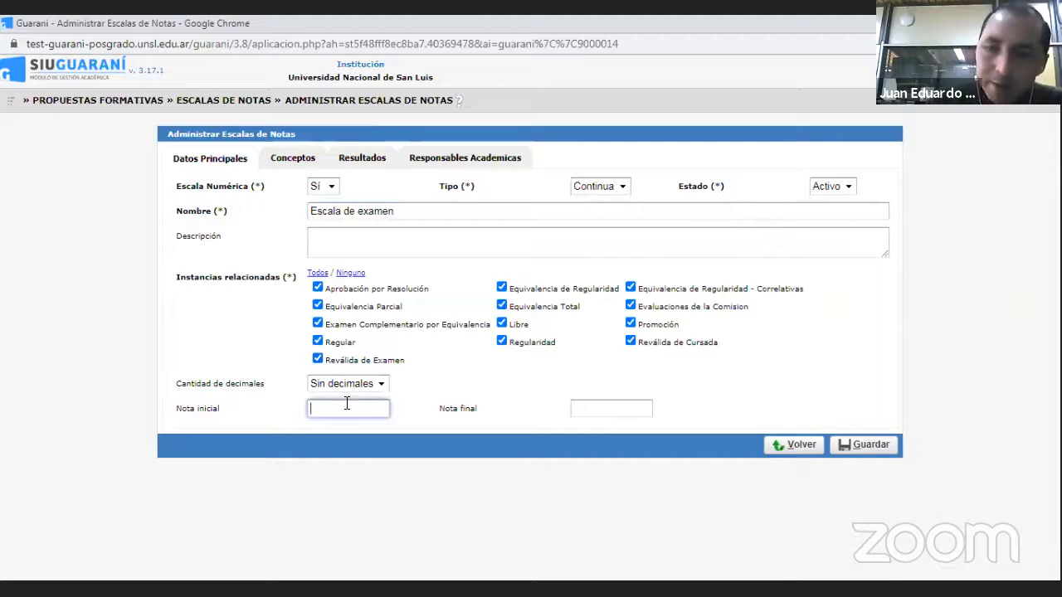
{"action": "type", "text": "0"}
{"action": "left_click", "coordinate": [610, 409]}
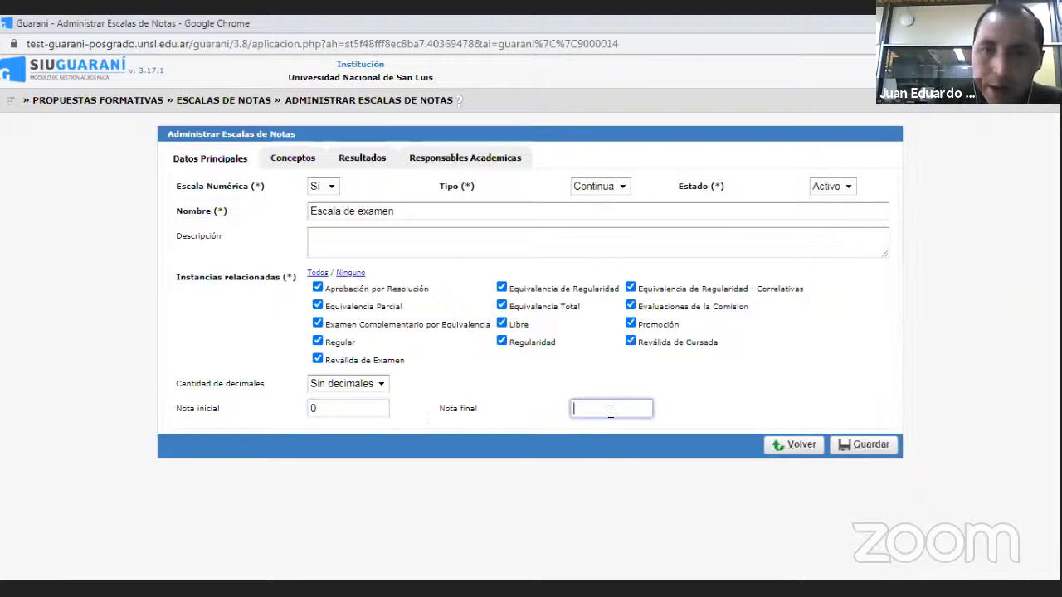
{"action": "type", "text": "10"}
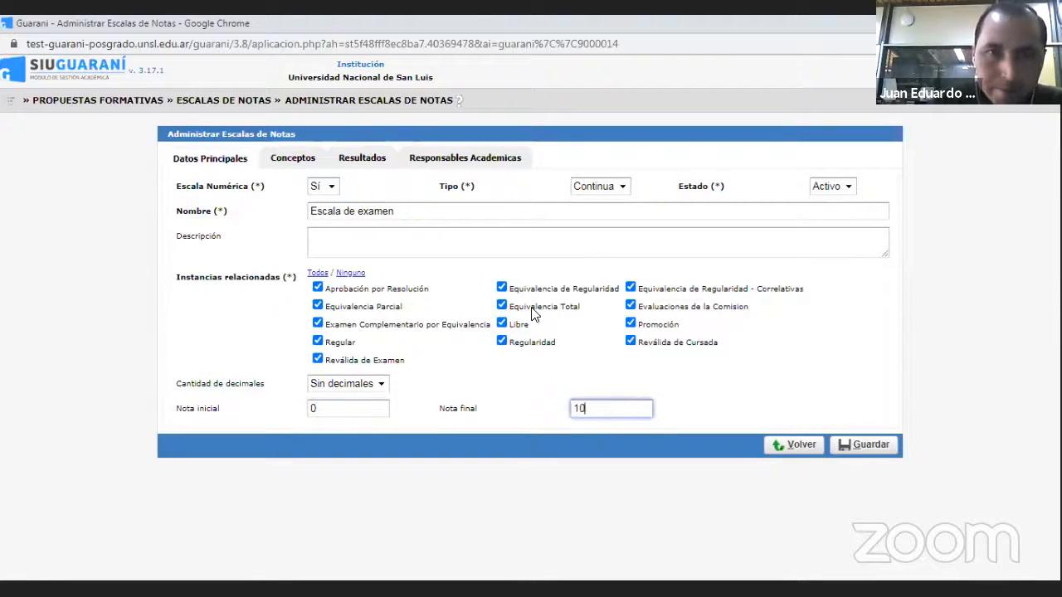
- Add a row to the scale's Conceptos with a Nota inicial of 0
{"action": "left_click", "coordinate": [294, 158]}
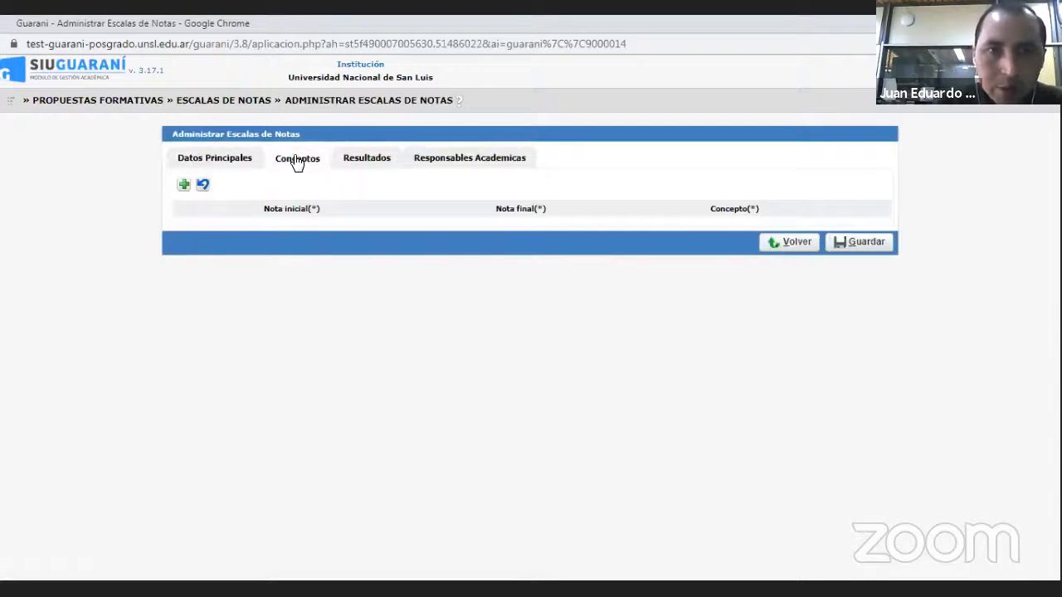
{"action": "left_click", "coordinate": [184, 185]}
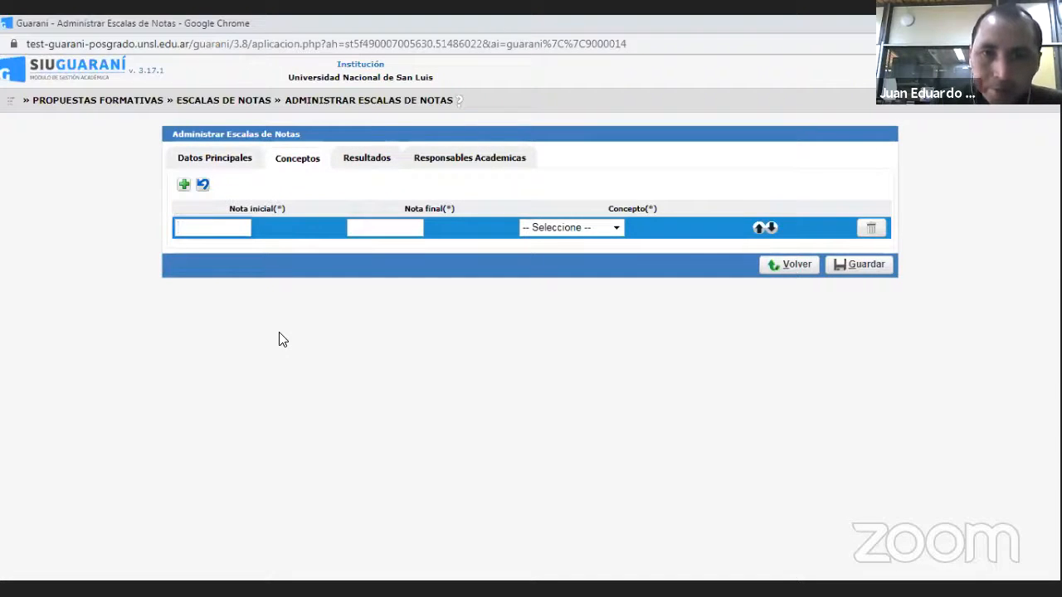
{"action": "left_click", "coordinate": [229, 225]}
{"action": "type", "text": "0"}
- Try to set the concept row's Nota final to 3.99 and choose its Concepto
{"action": "left_click", "coordinate": [391, 228]}
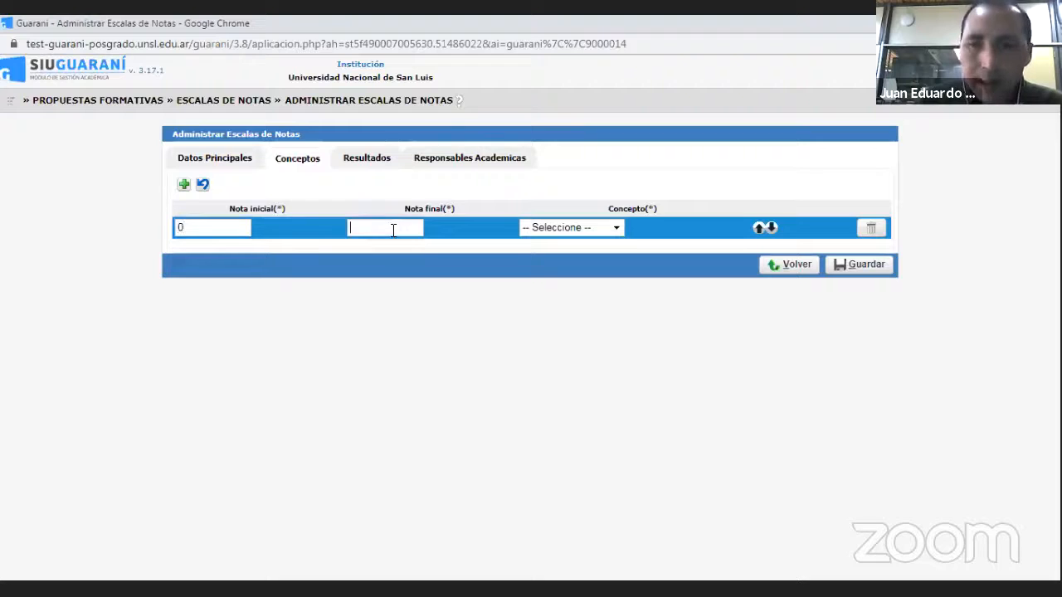
{"action": "type", "text": "3"}
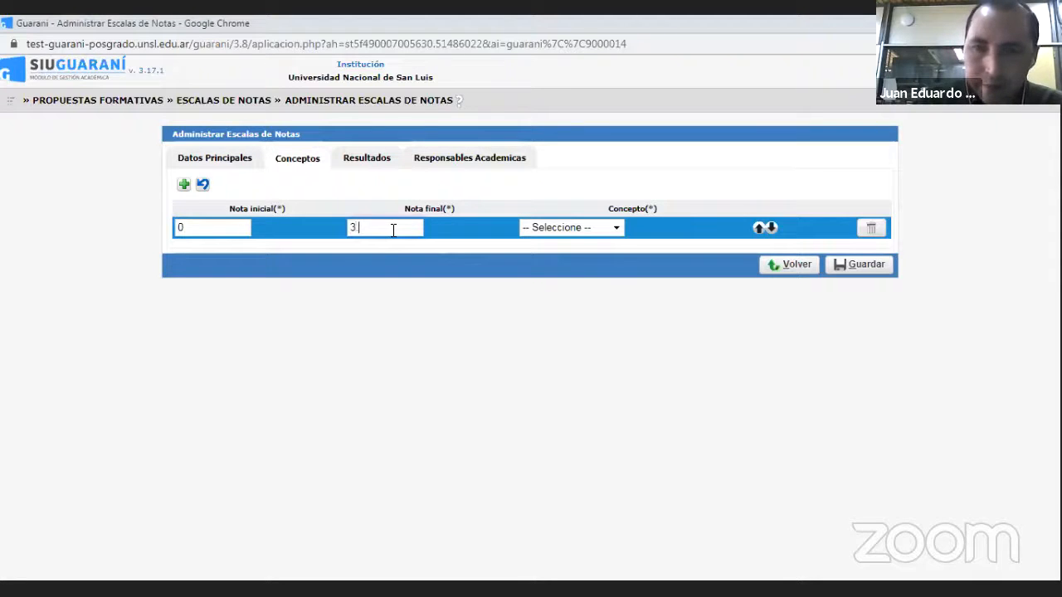
{"action": "type", "text": ".99"}
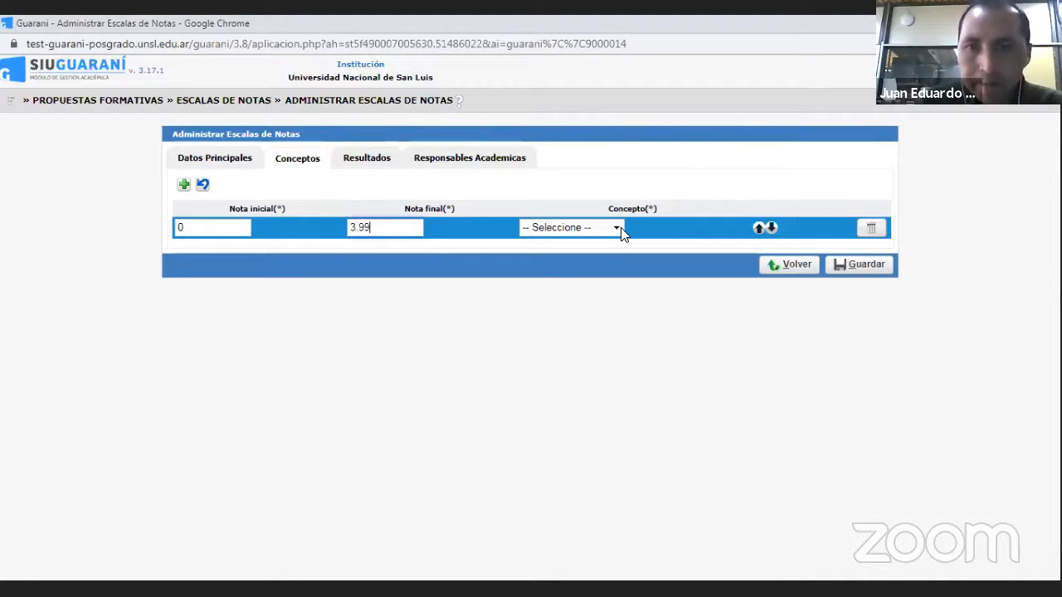
{"action": "left_click", "coordinate": [621, 229]}
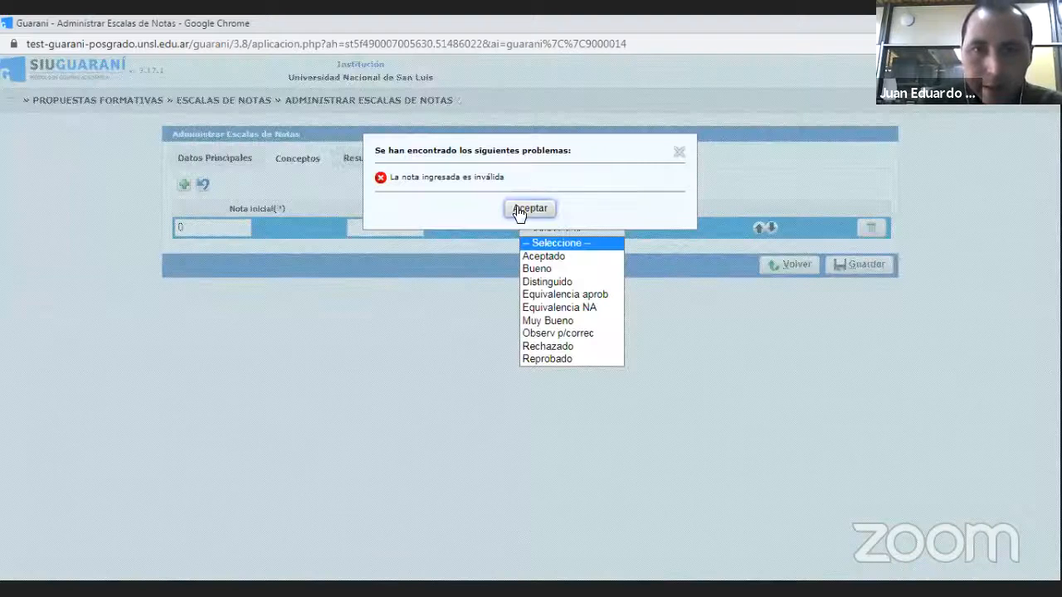
{"action": "left_click", "coordinate": [524, 208]}
- Try 3,99 with a decimal comma as the concept row's Nota final
{"action": "left_click", "coordinate": [424, 222]}
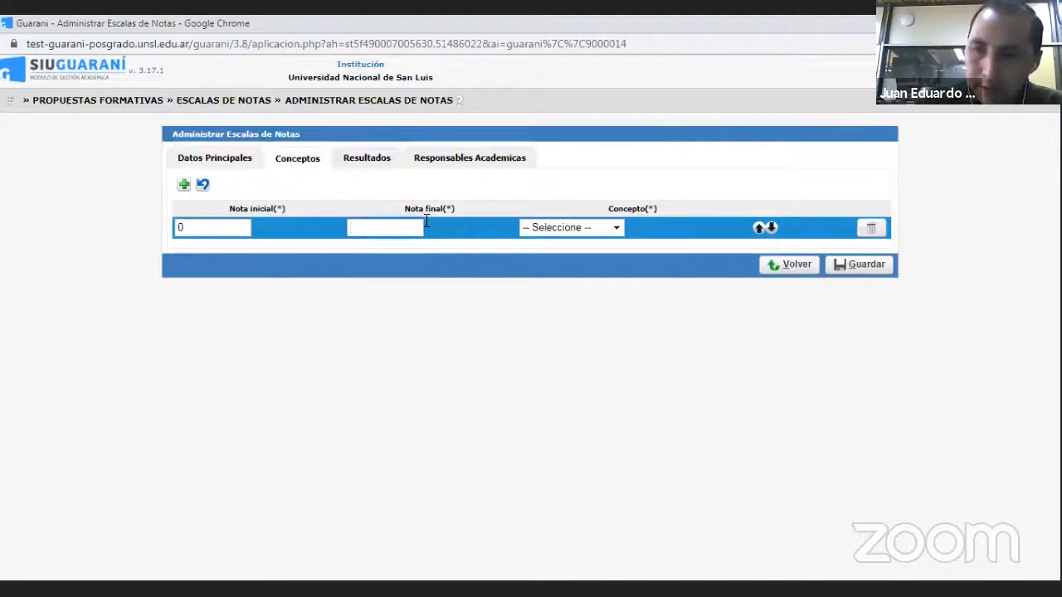
{"action": "type", "text": "3.99"}
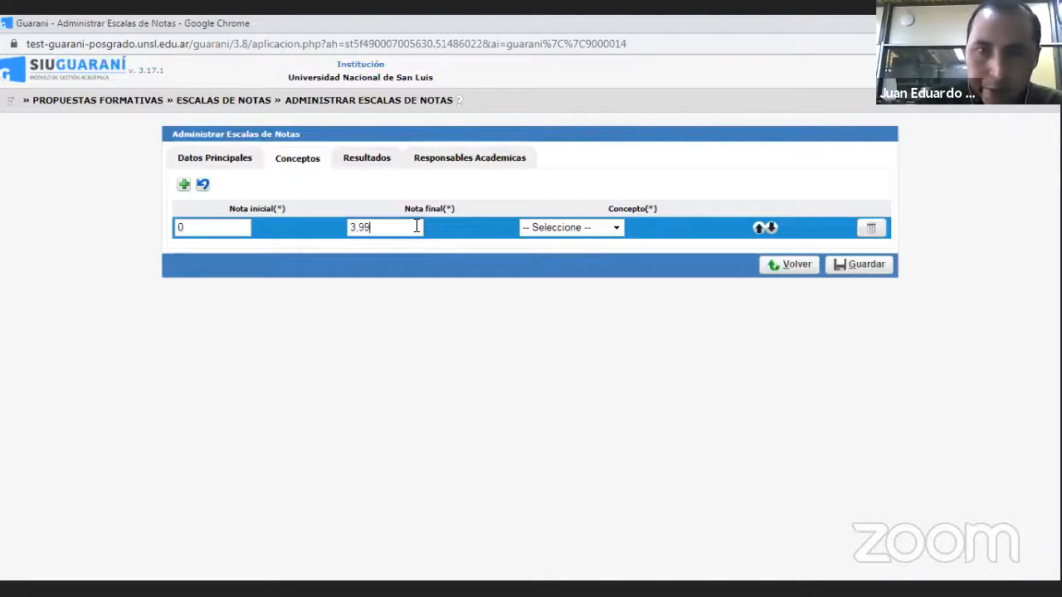
{"action": "left_click", "coordinate": [620, 229]}
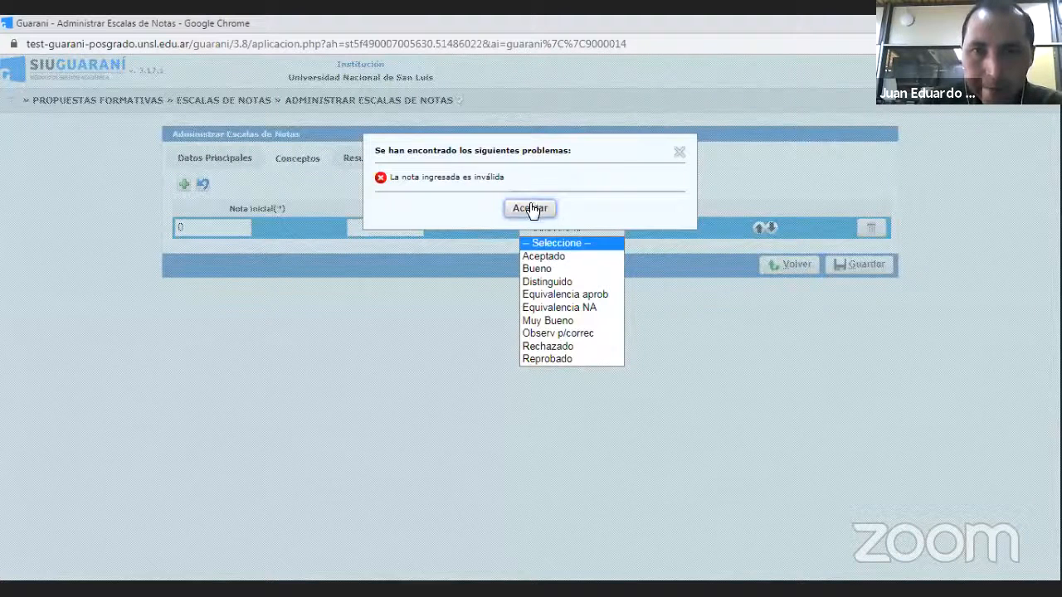
{"action": "left_click", "coordinate": [679, 154]}
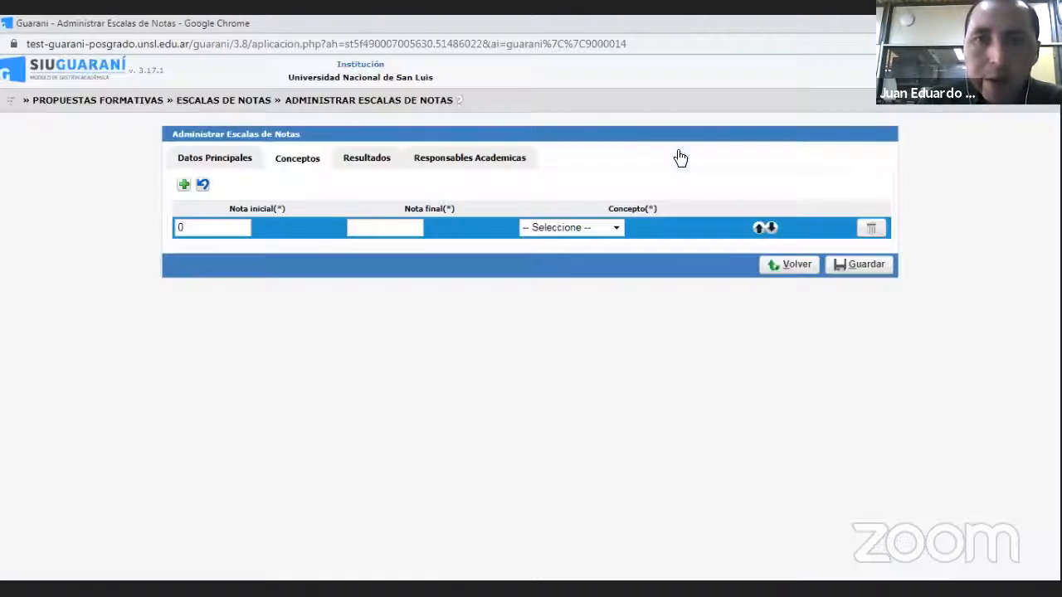
- Set the concept row's Nota final to 3
{"action": "left_click", "coordinate": [393, 225]}
{"action": "type", "text": "4"}
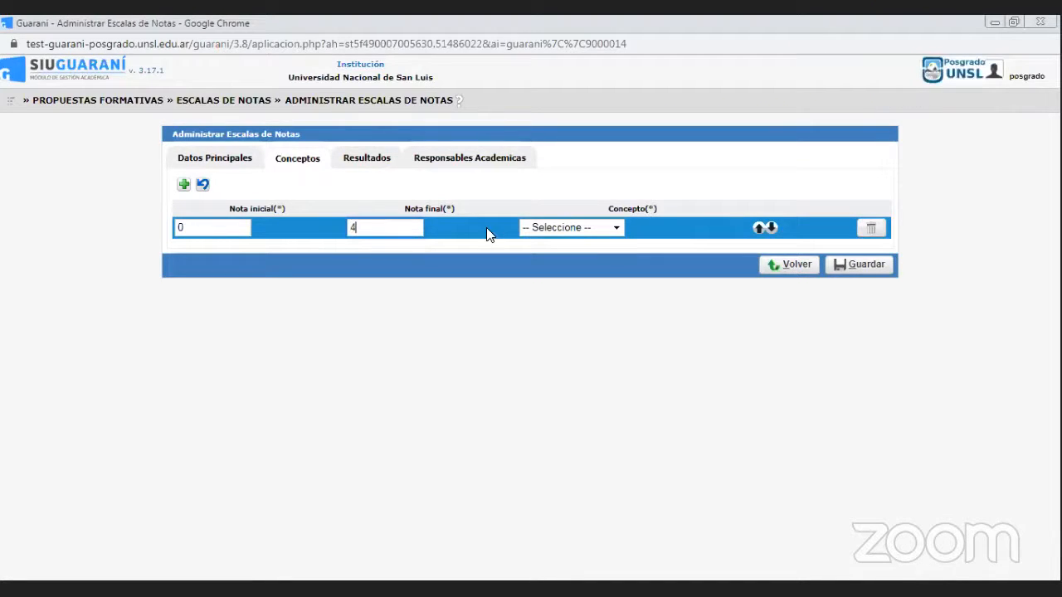
{"action": "key", "text": "BackSpace"}
{"action": "type", "text": "3.00"}
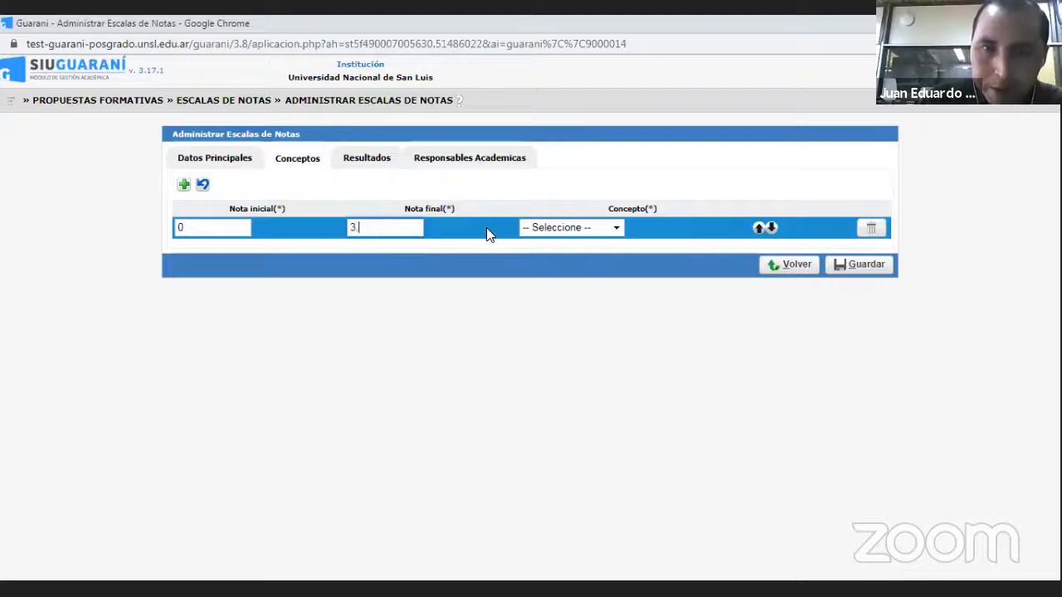
{"action": "left_click", "coordinate": [614, 229]}
{"action": "left_click", "coordinate": [410, 225]}
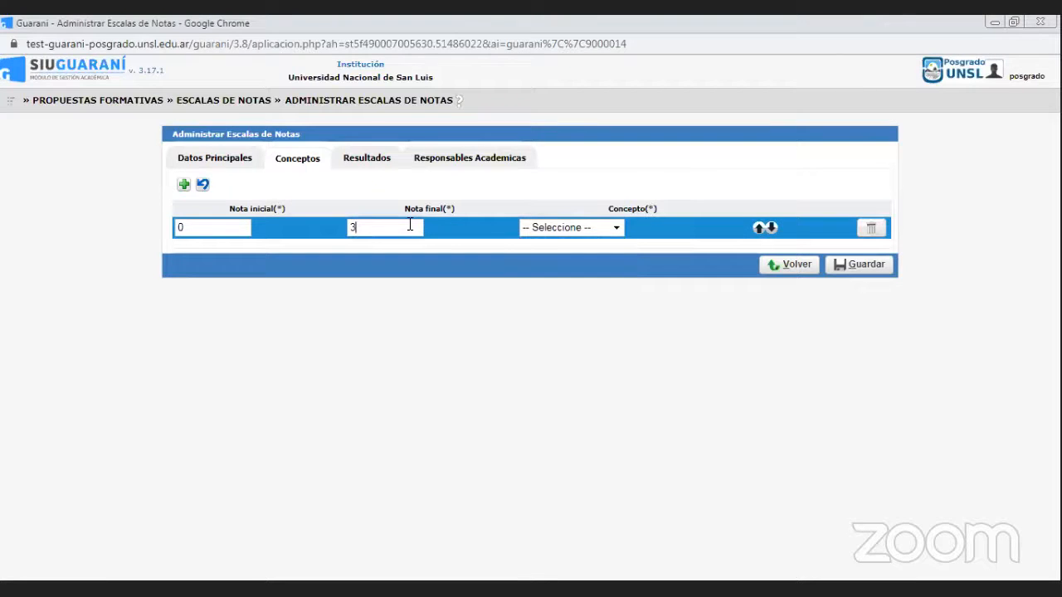
- Try again to use 3.99 with a decimal point as the concept row's Nota final
{"action": "type", "text": ".00"}
{"action": "key", "text": "BackSpace"}
{"action": "key", "text": "BackSpace"}
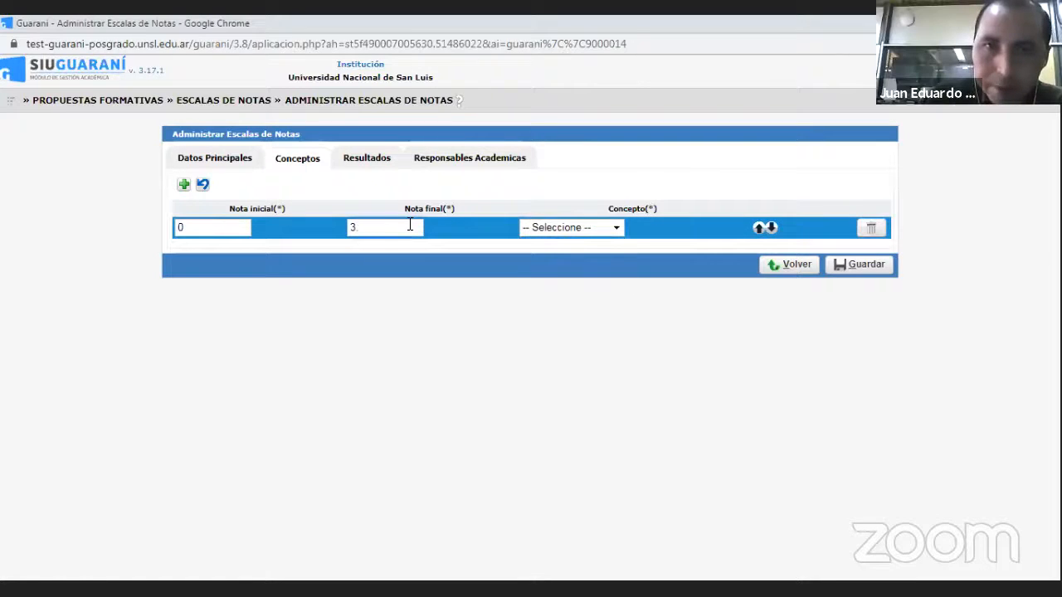
{"action": "type", "text": "99"}
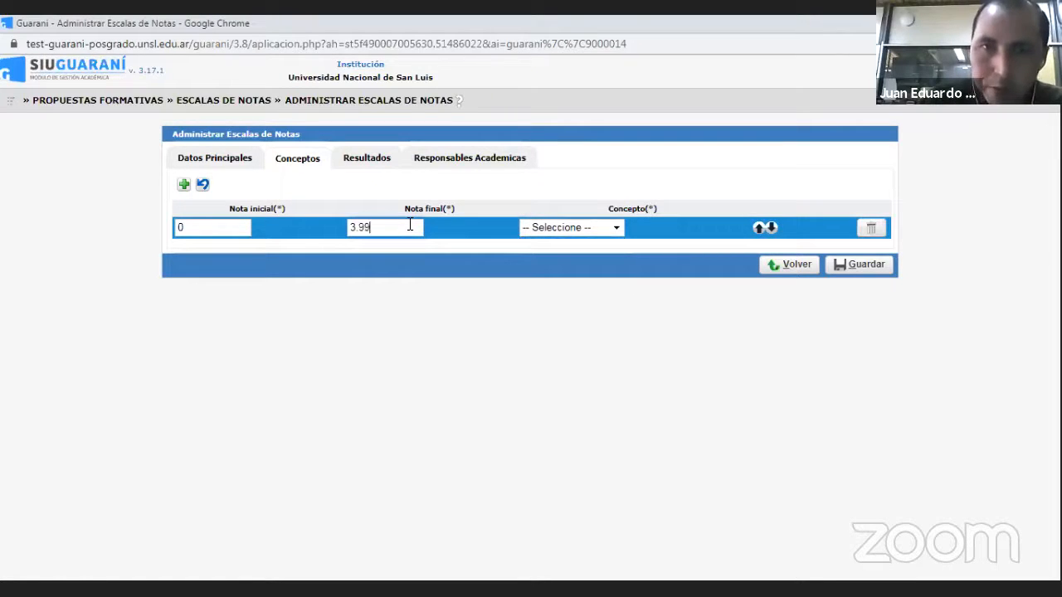
{"action": "left_click", "coordinate": [611, 233]}
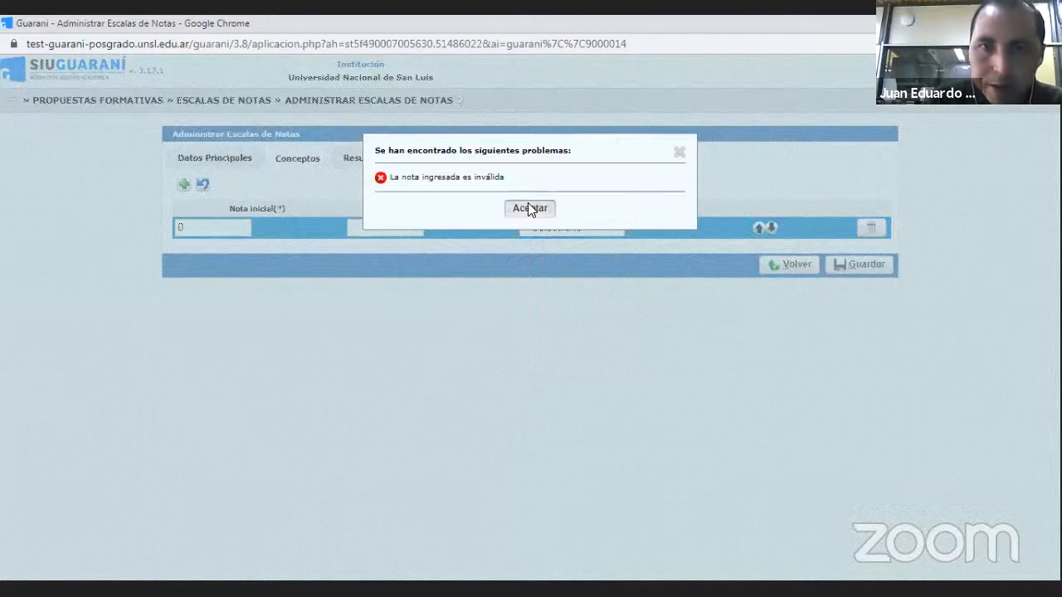
{"action": "left_click", "coordinate": [527, 207]}
- Try once more to enter 3,99 with a decimal comma as the concept row's Nota final
{"action": "left_click", "coordinate": [405, 231]}
{"action": "type", "text": "3"}
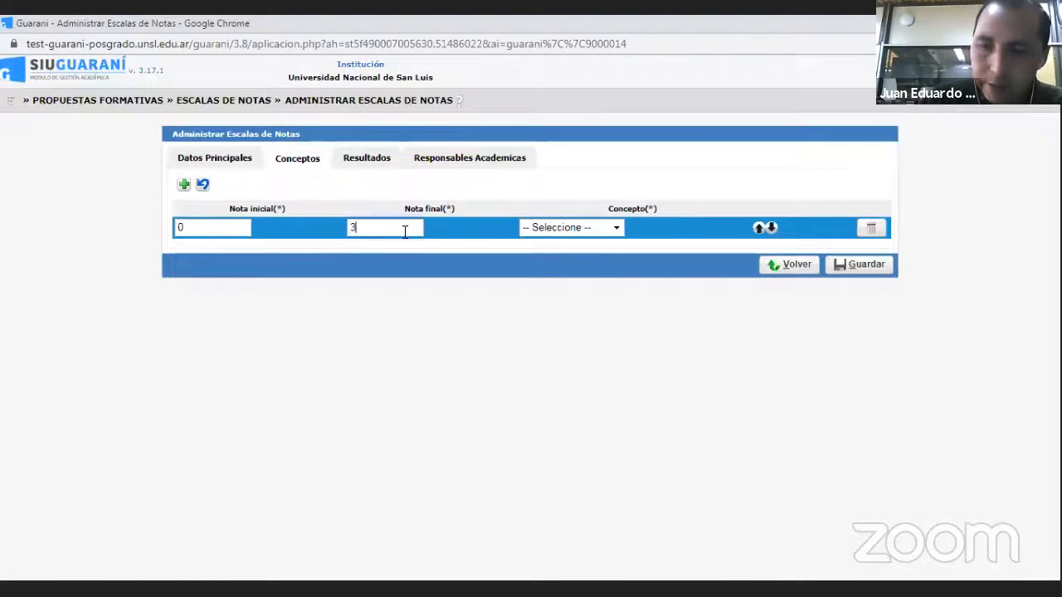
{"action": "type", "text": ".99"}
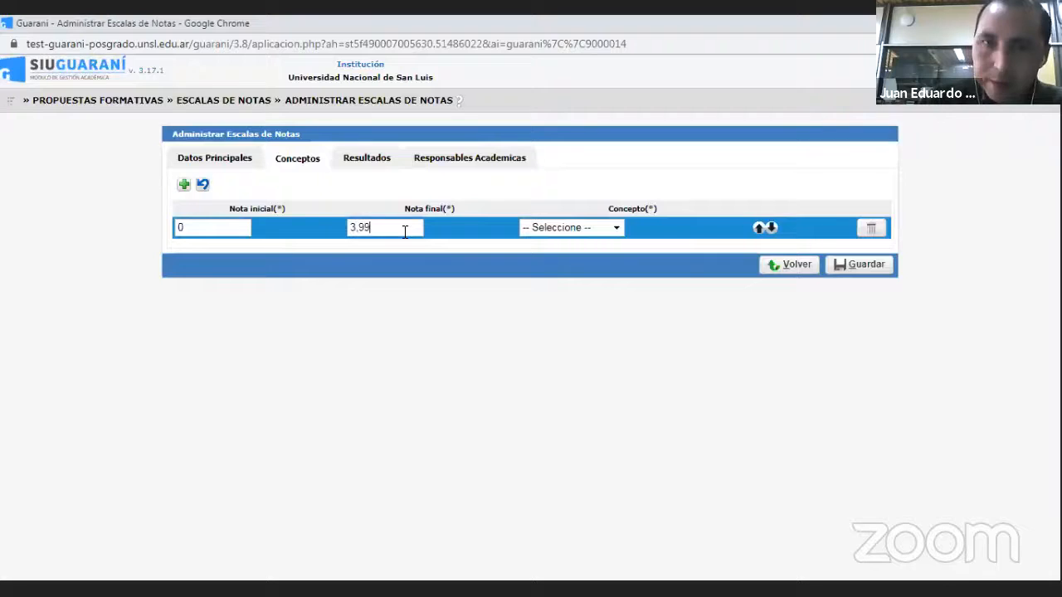
{"action": "left_click", "coordinate": [617, 224]}
{"action": "left_click", "coordinate": [535, 207]}
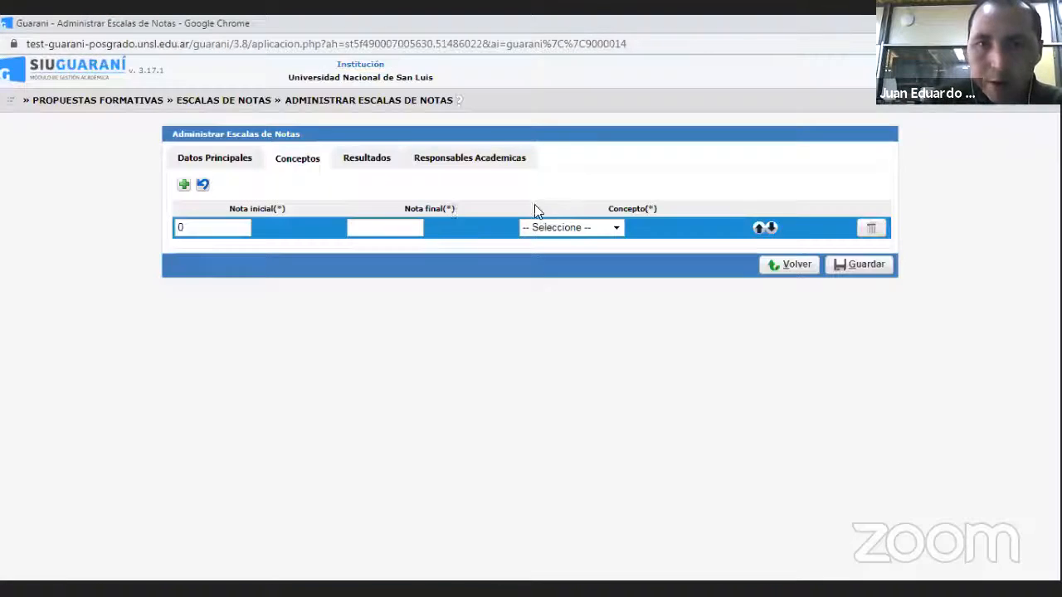
- Set the concept row's Nota final to 4 and its Concepto to Reprobado
{"action": "left_click", "coordinate": [412, 226]}
{"action": "type", "text": "4"}
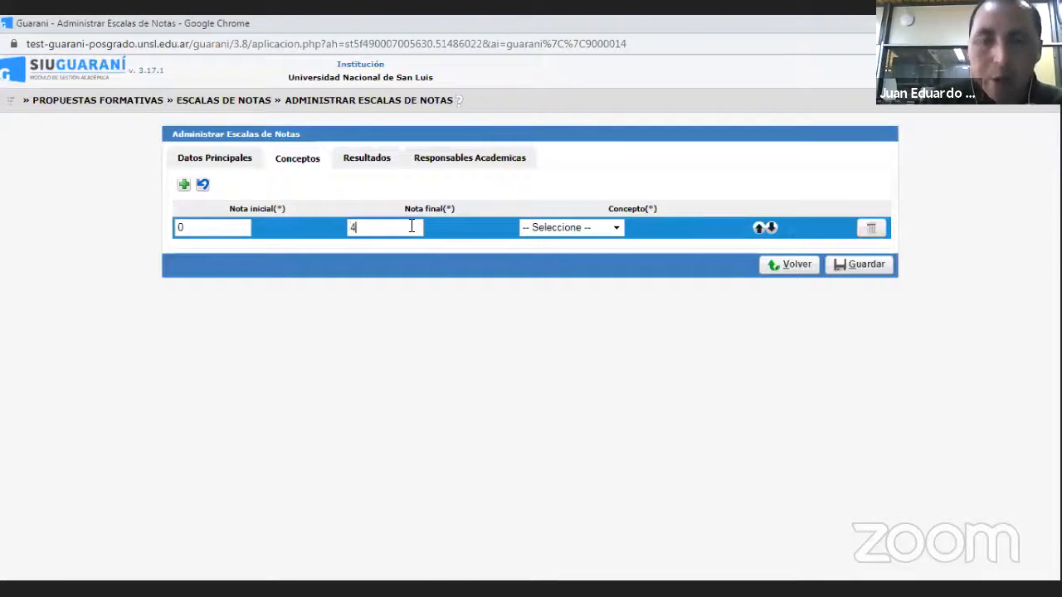
{"action": "left_click", "coordinate": [617, 229]}
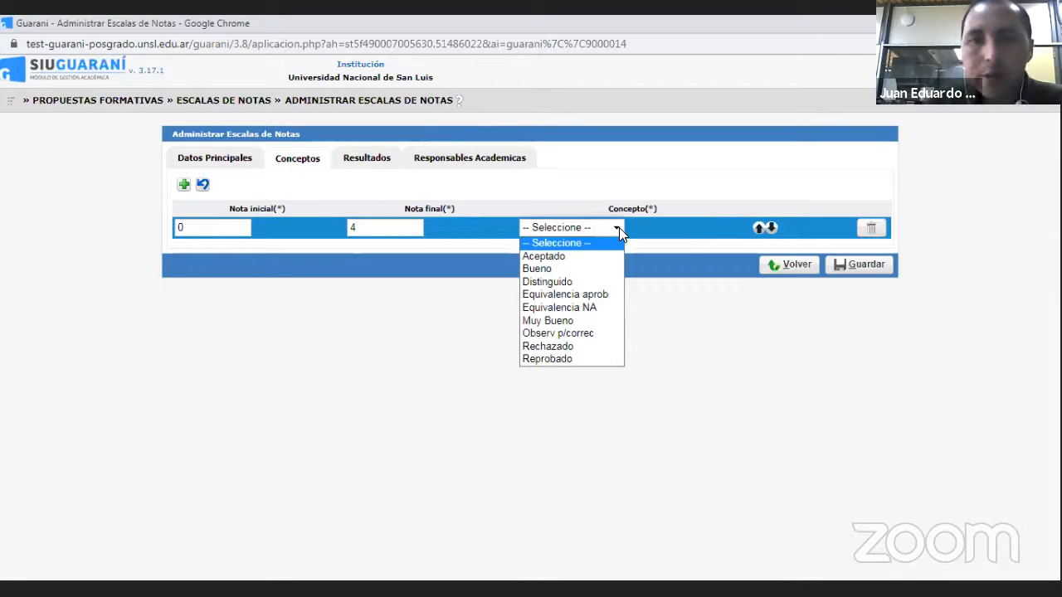
{"action": "left_click", "coordinate": [578, 361]}
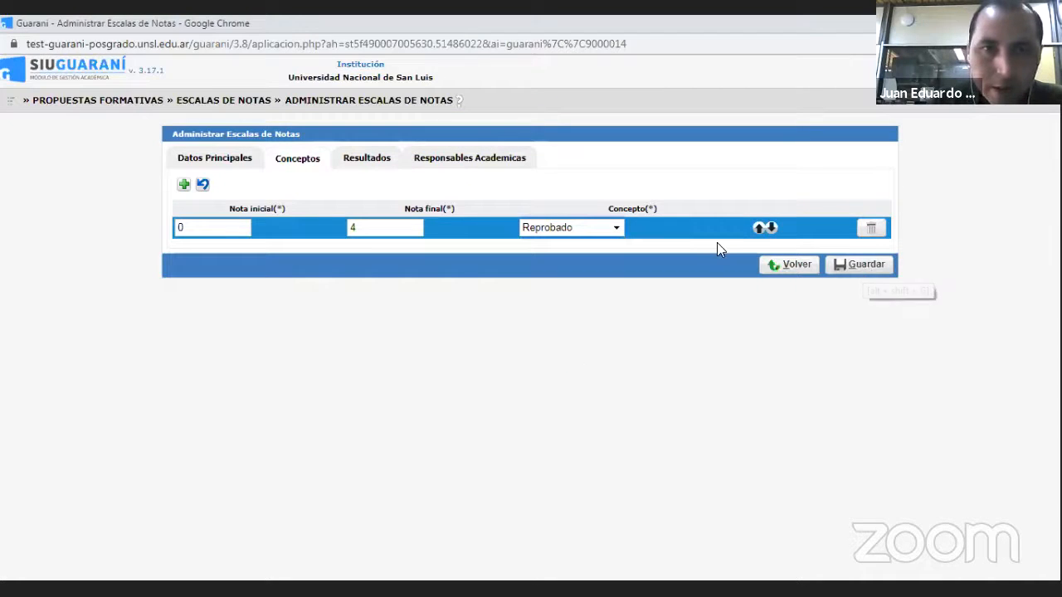
- Add a second concept row with Nota inicial 4, Nota final 10 and Concepto Aceptado
{"action": "left_click", "coordinate": [184, 186]}
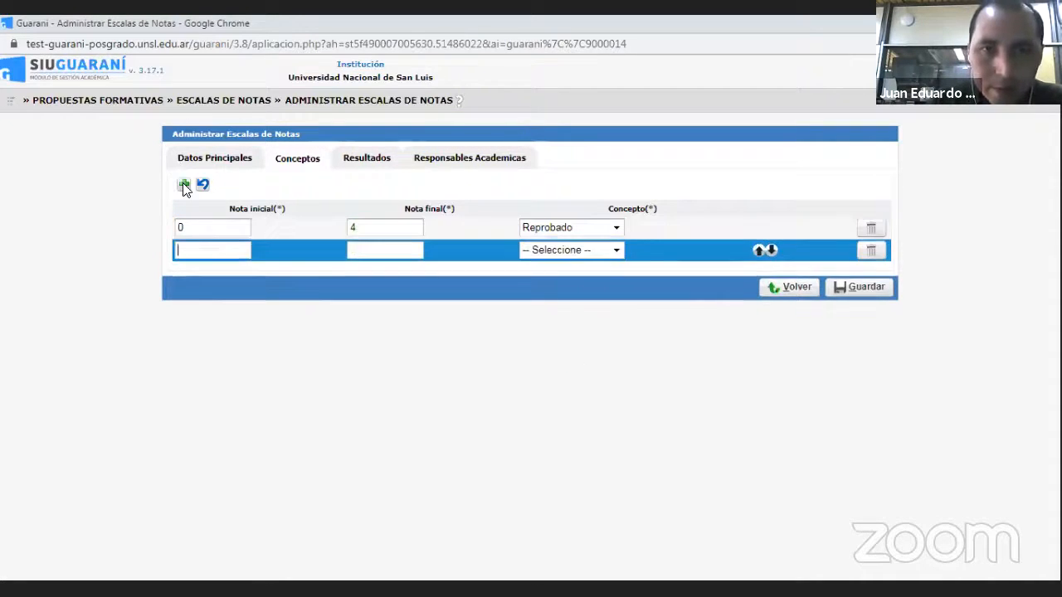
{"action": "type", "text": "4"}
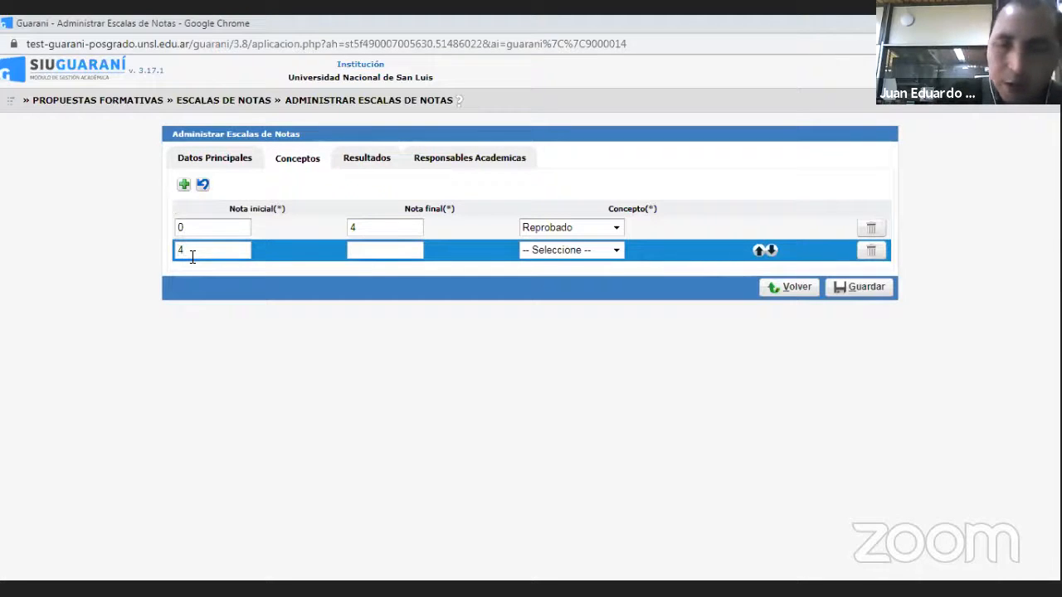
{"action": "key", "text": "Tab"}
{"action": "type", "text": "10"}
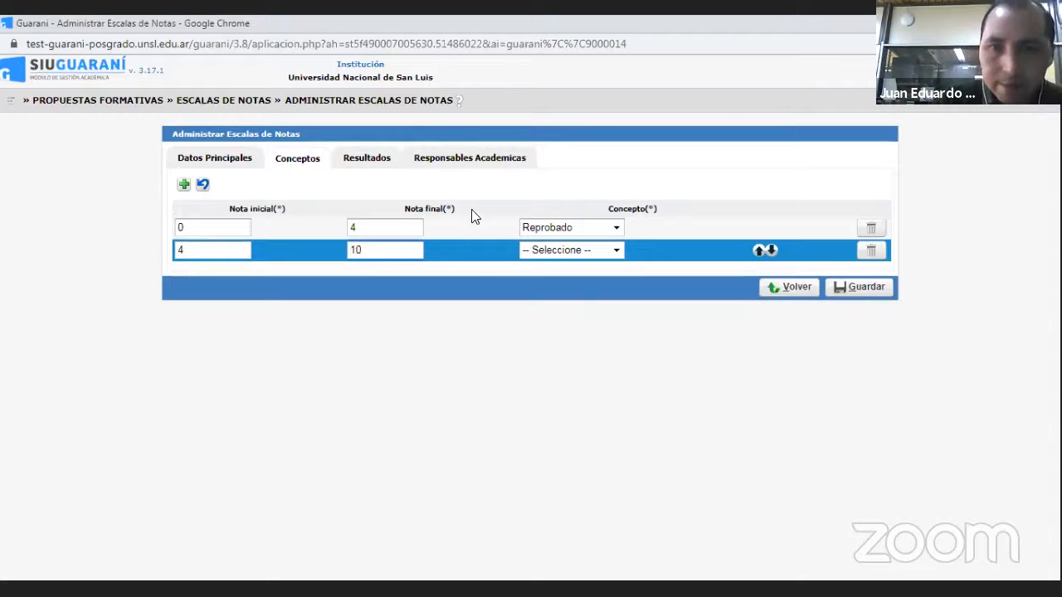
{"action": "left_click", "coordinate": [615, 253]}
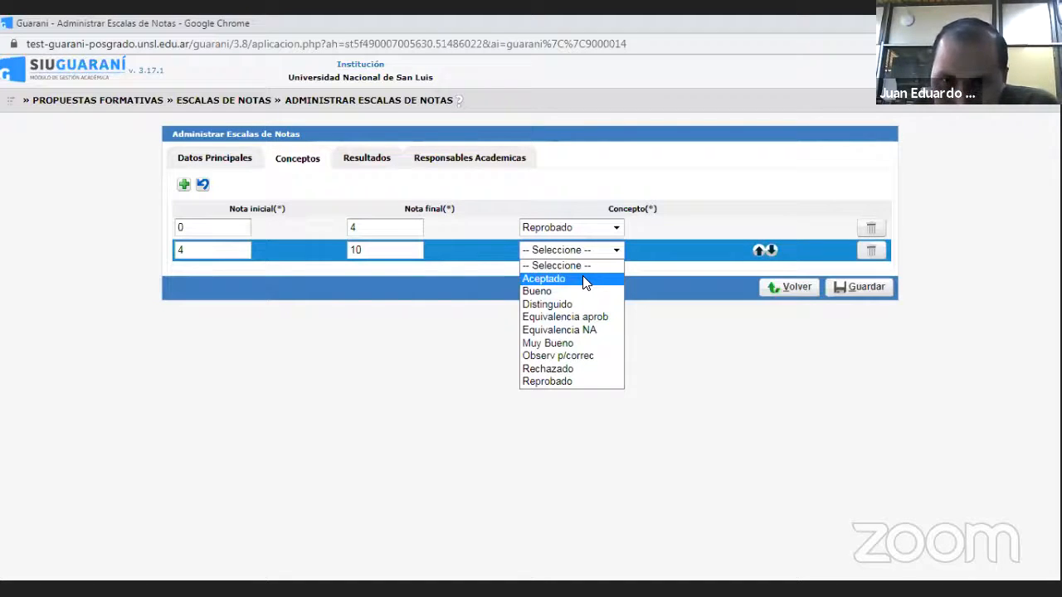
{"action": "left_click", "coordinate": [583, 280]}
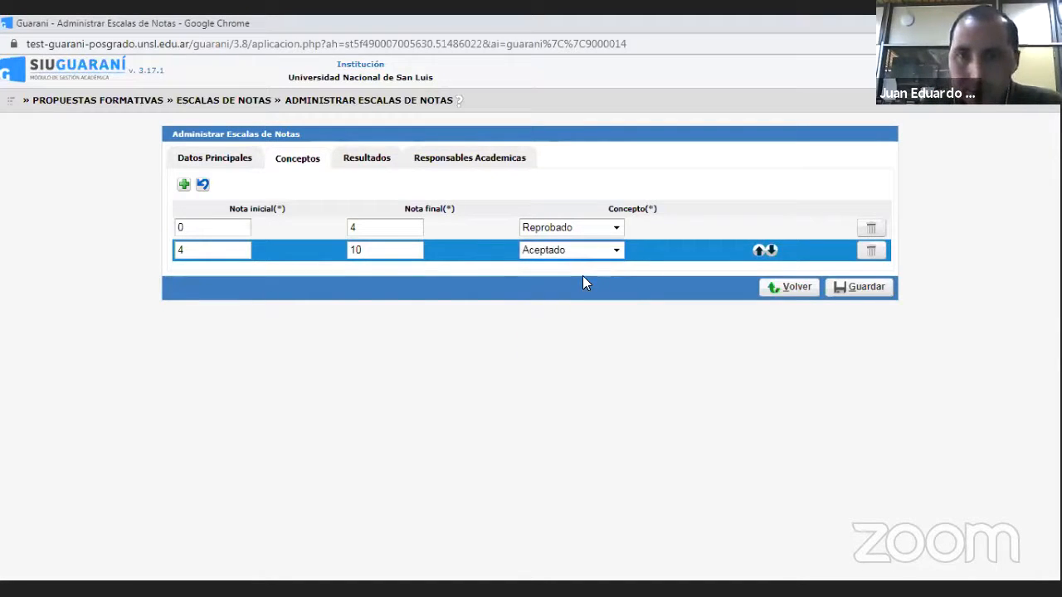
- Review the available Concepto options for the second row, keeping Aceptado selected
{"action": "left_click", "coordinate": [618, 250]}
{"action": "key", "text": "Down"}
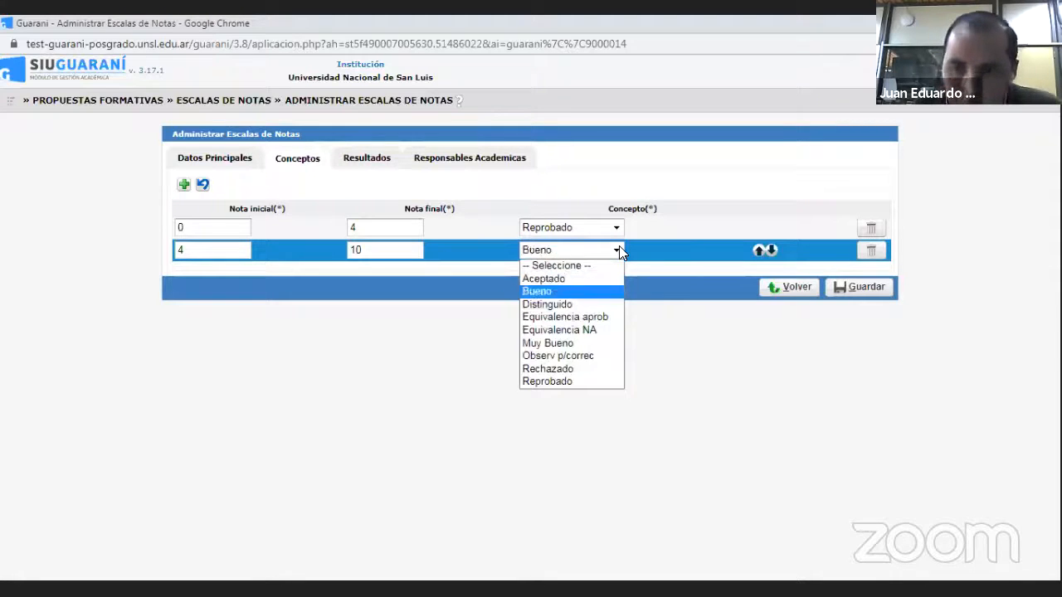
{"action": "key", "text": "Down"}
{"action": "key", "text": "Down"}
{"action": "key", "text": "Down"}
{"action": "key", "text": "Down"}
{"action": "key", "text": "Down"}
{"action": "key", "text": "Down"}
{"action": "key", "text": "Down"}
{"action": "key", "text": "Up"}
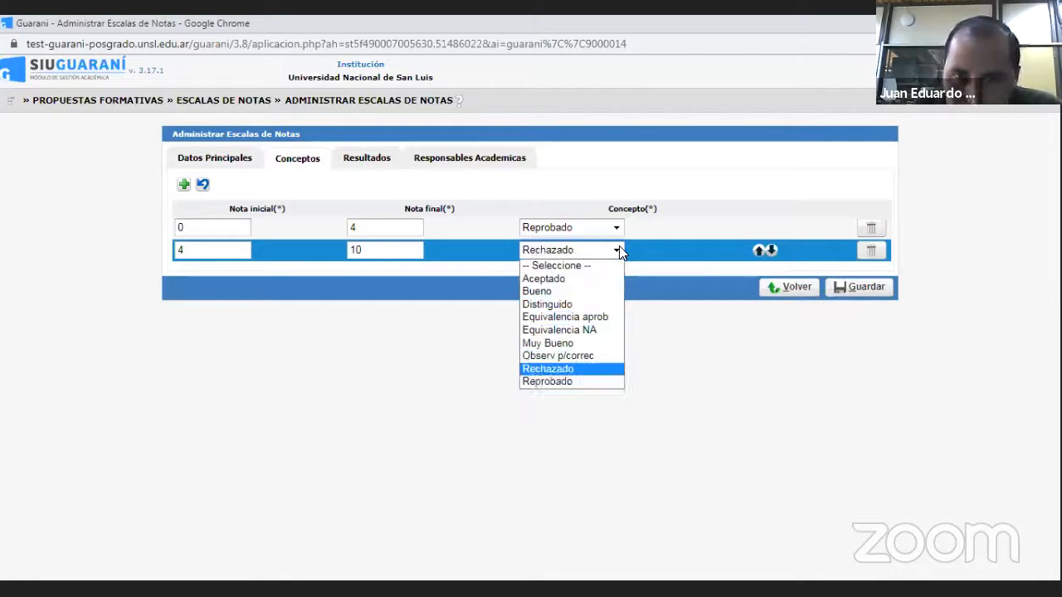
{"action": "key", "text": "Up"}
{"action": "key", "text": "Up"}
{"action": "key", "text": "Up"}
{"action": "key", "text": "Up"}
{"action": "key", "text": "Up"}
{"action": "key", "text": "Up"}
{"action": "key", "text": "Up"}
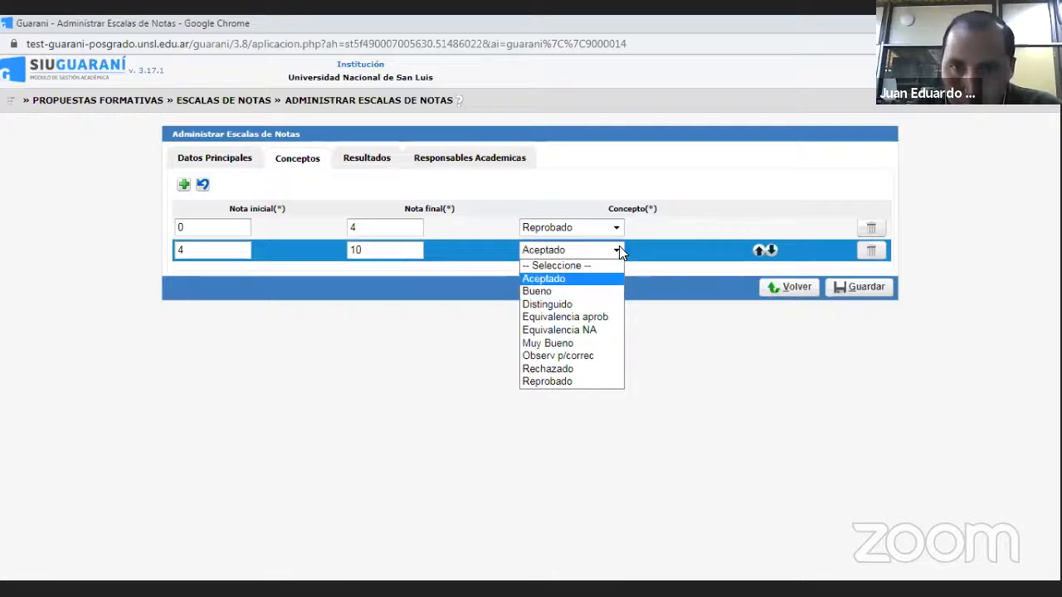
{"action": "left_click", "coordinate": [580, 279]}
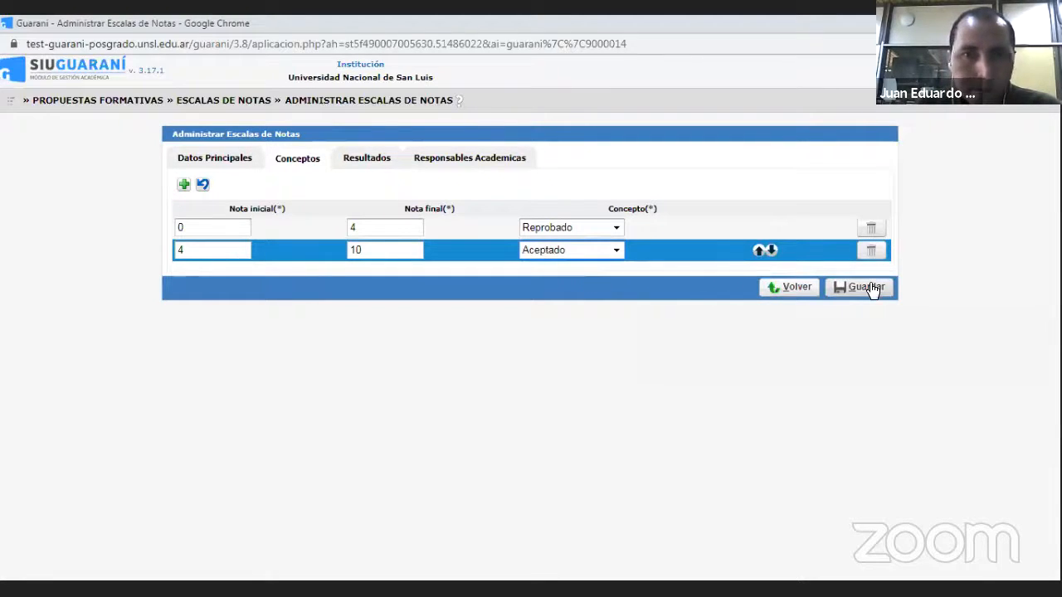
- Try to resolve the overlapping concept ranges by setting the Reprobado row's Nota final to 3.99
{"action": "left_click", "coordinate": [378, 158]}
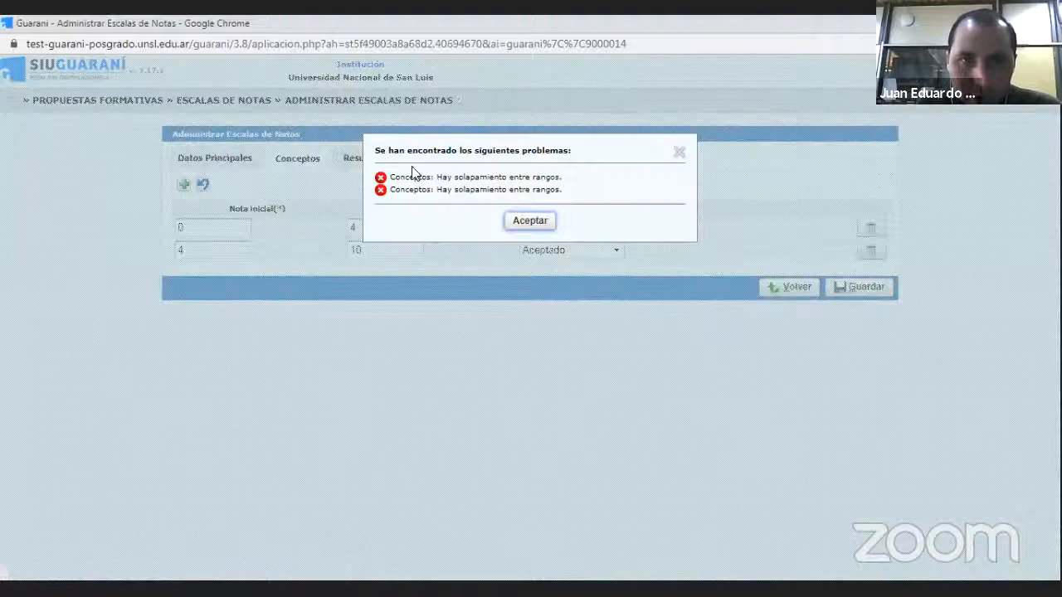
{"action": "left_click", "coordinate": [539, 224]}
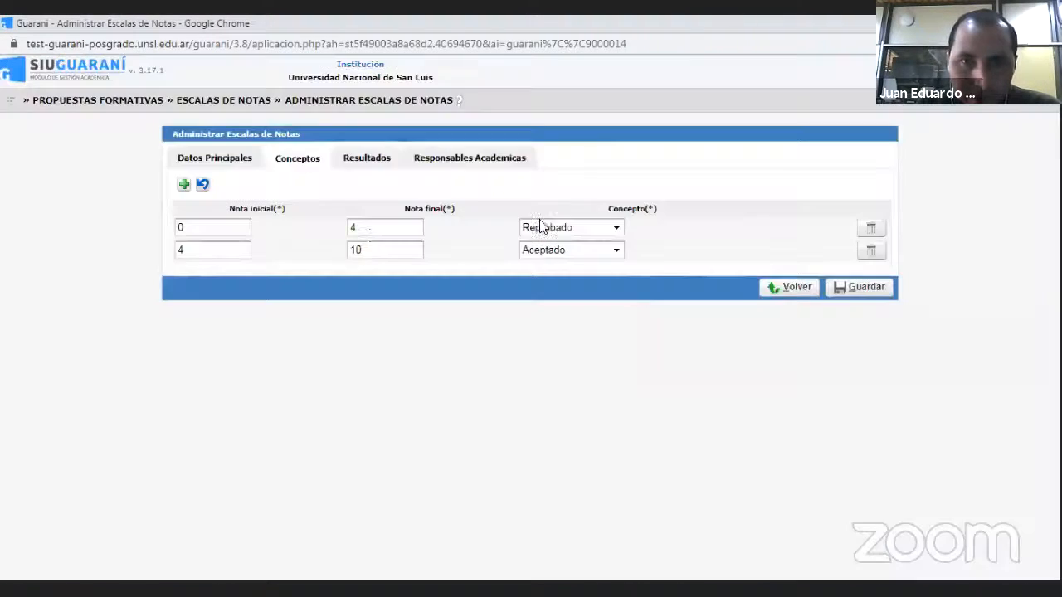
{"action": "left_click", "coordinate": [358, 227]}
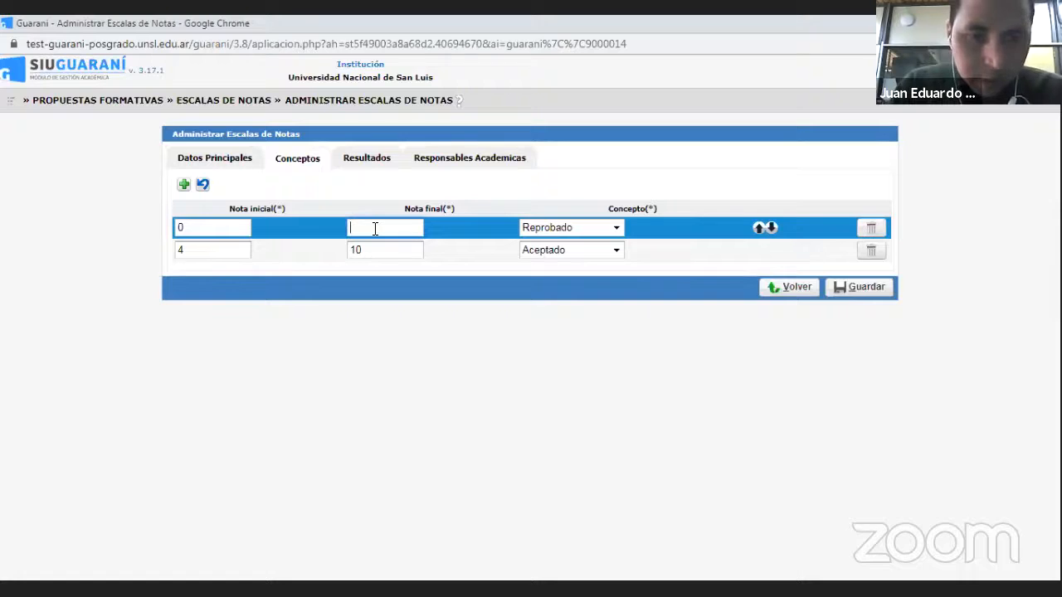
{"action": "type", "text": "3."}
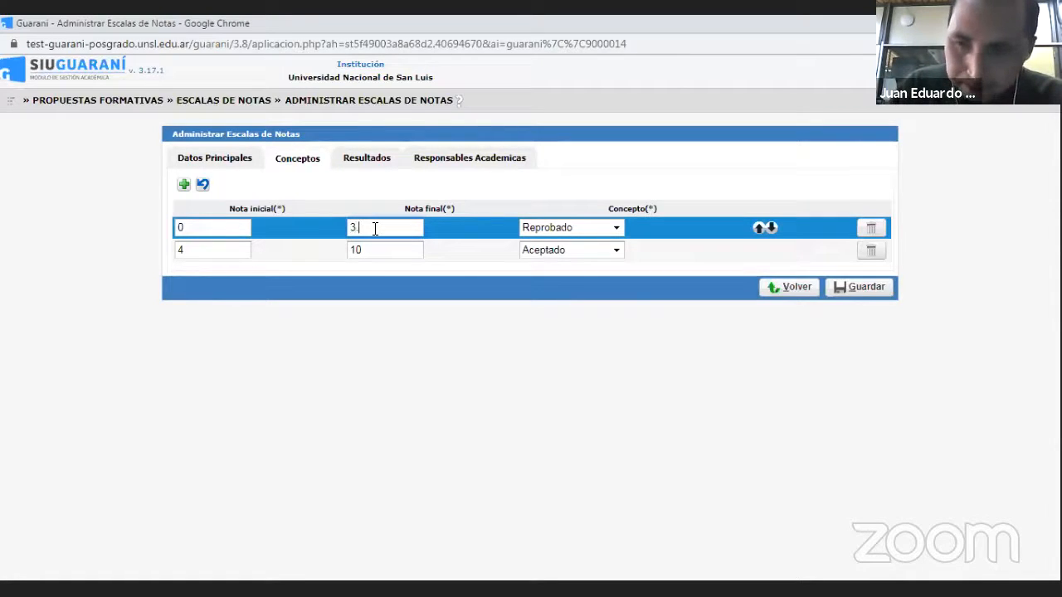
{"action": "type", "text": "99"}
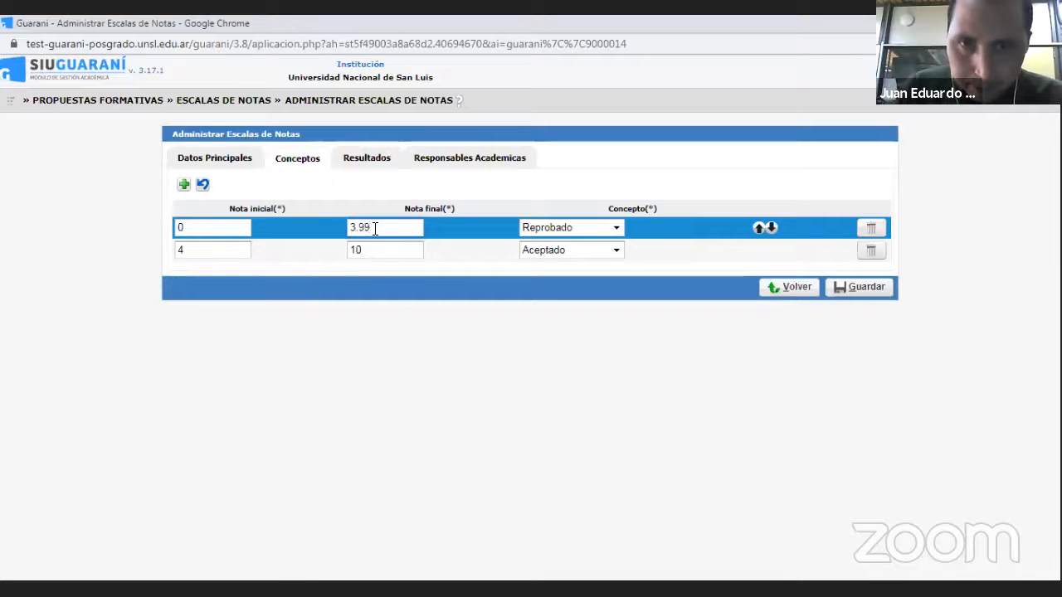
{"action": "left_click", "coordinate": [569, 227]}
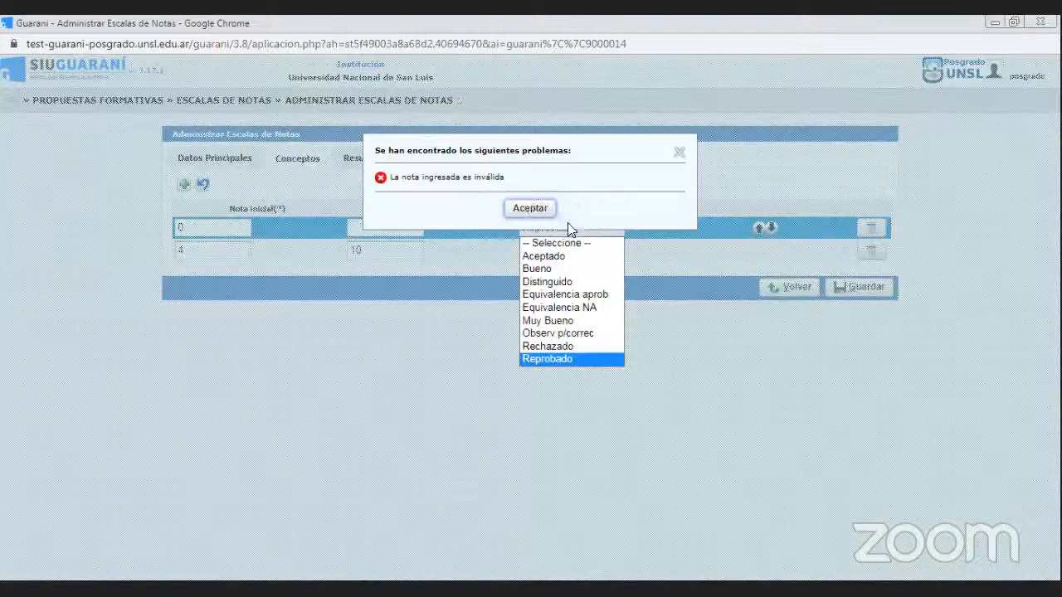
{"action": "left_click", "coordinate": [531, 208]}
- Set the Reprobado row's Nota final to 3 and the scale's Cantidad de decimales to 2 decimales
{"action": "left_click", "coordinate": [381, 231]}
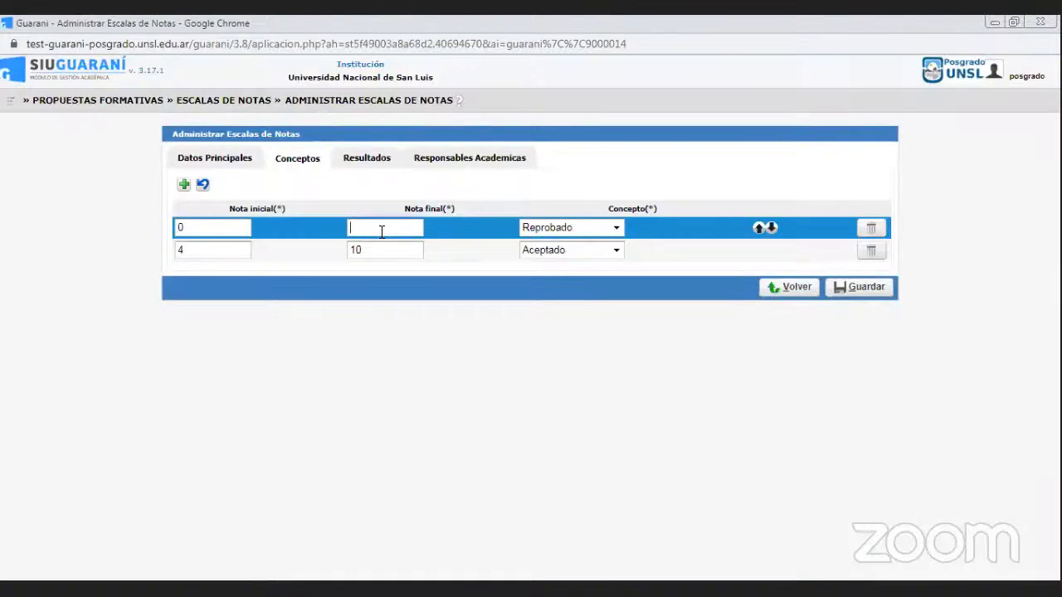
{"action": "type", "text": "3"}
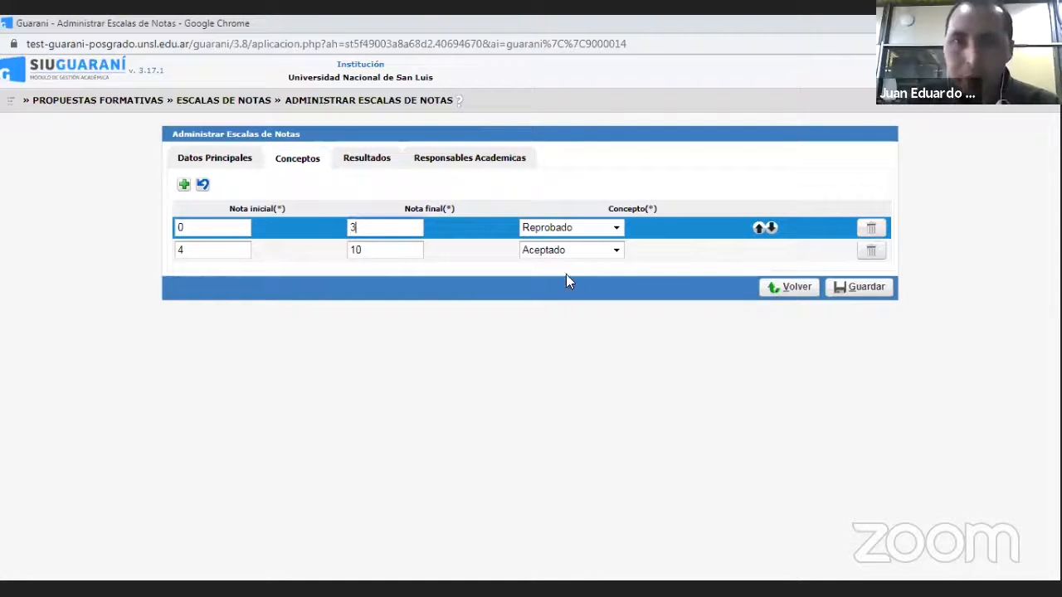
{"action": "left_click", "coordinate": [232, 156]}
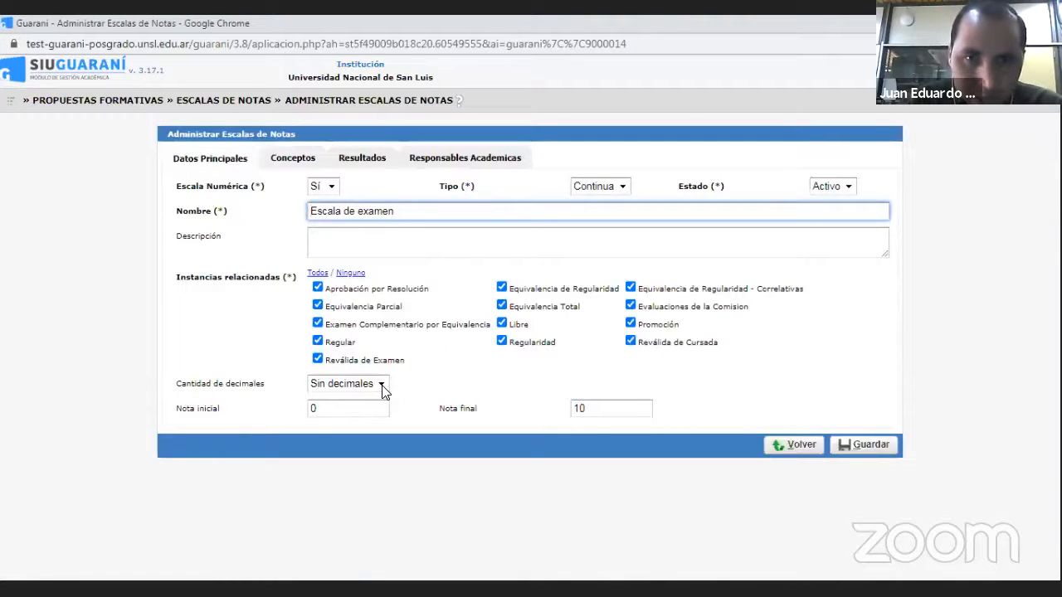
{"action": "left_click", "coordinate": [382, 392]}
{"action": "left_click", "coordinate": [347, 423]}
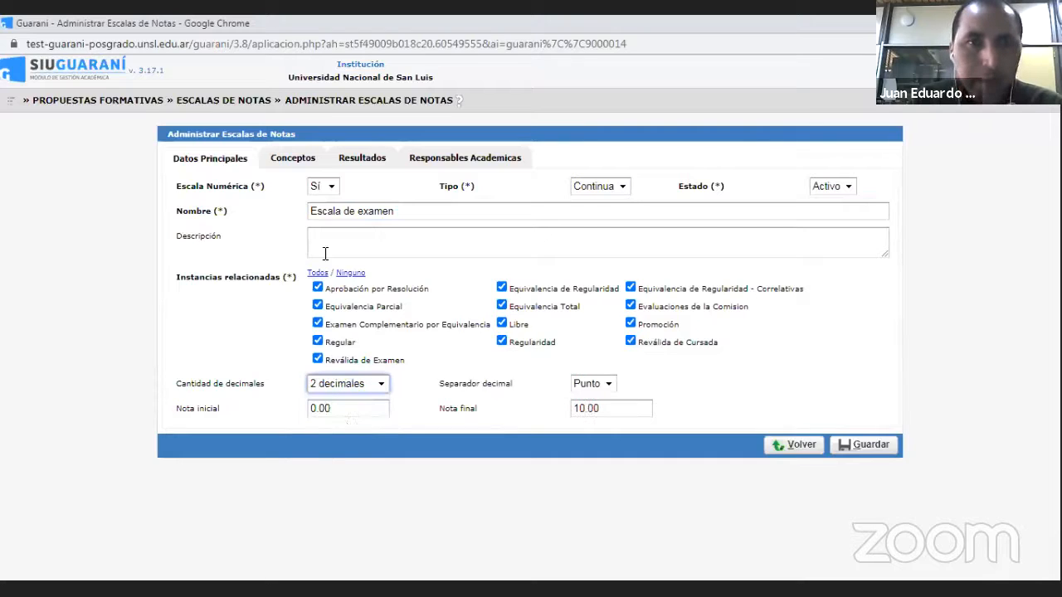
- Set the Nota final of the Reprobado concept row to 3.99
{"action": "left_click", "coordinate": [297, 161]}
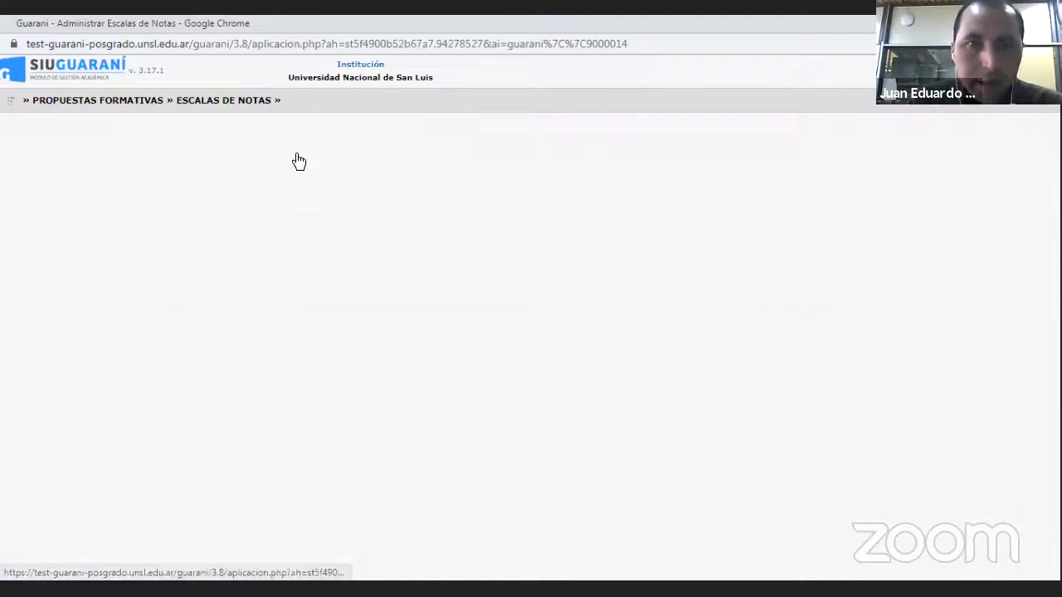
{"action": "left_click", "coordinate": [379, 229]}
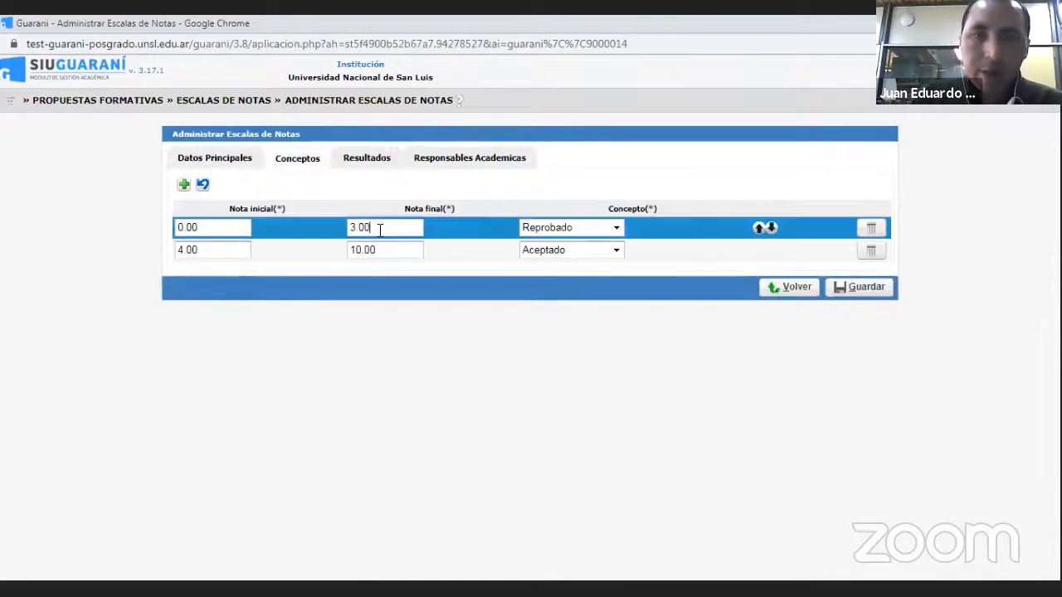
{"action": "key", "text": "BackSpace"}
{"action": "key", "text": "BackSpace"}
{"action": "key", "text": "BackSpace"}
{"action": "type", "text": ".99"}
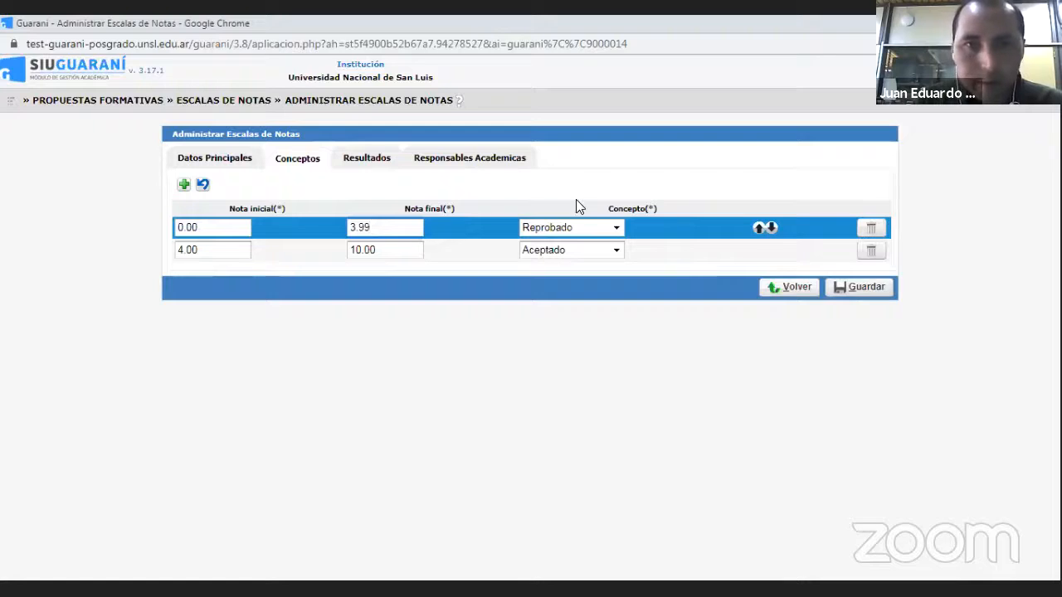
- Assign all the listed faculties and the Rectorado as Responsables Académicas and try to save the scale
{"action": "left_click", "coordinate": [370, 159]}
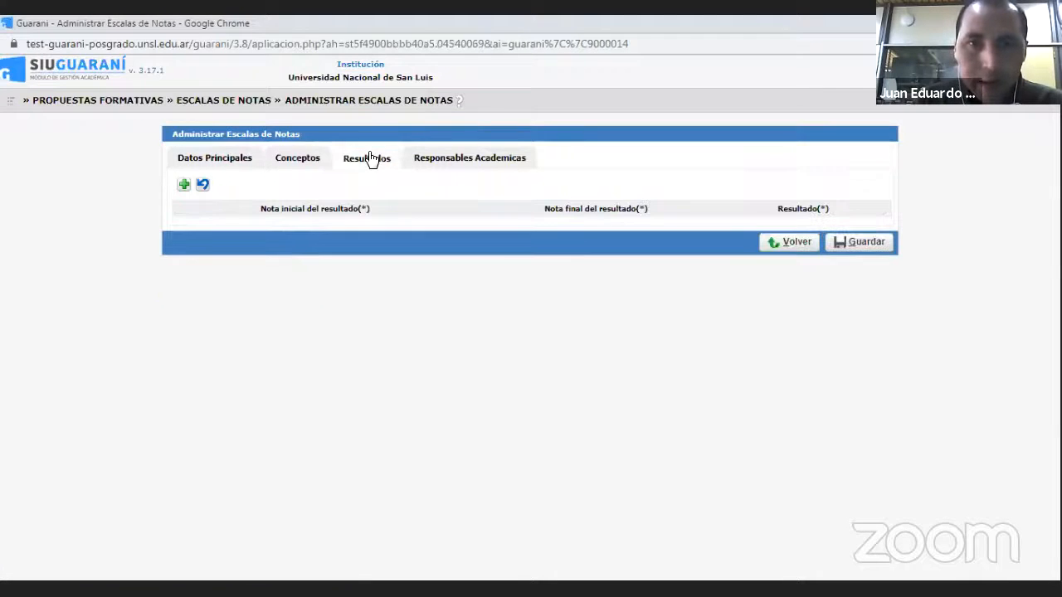
{"action": "left_click", "coordinate": [446, 163]}
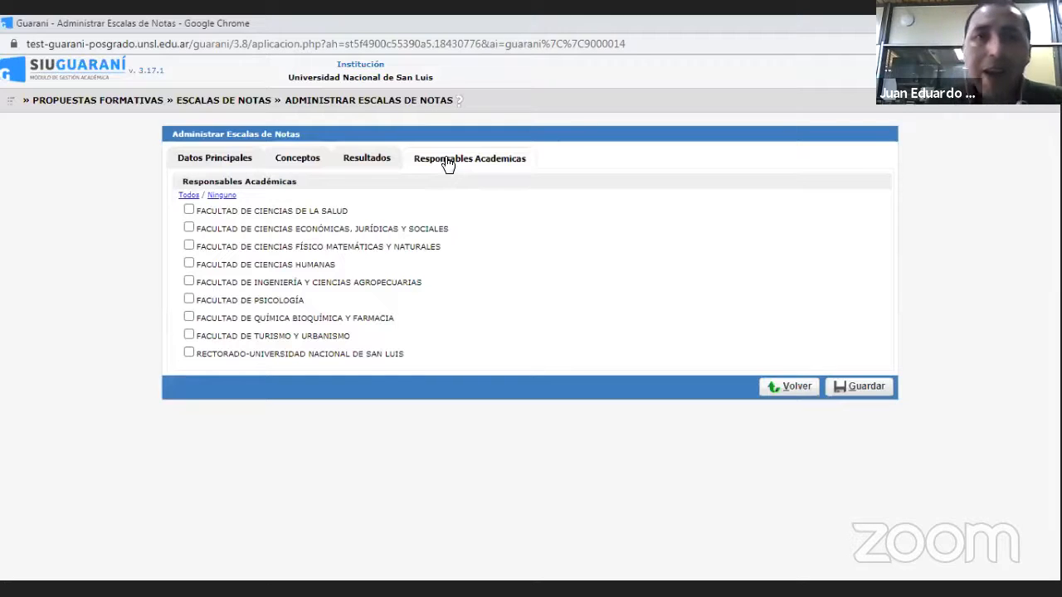
{"action": "left_click", "coordinate": [189, 196]}
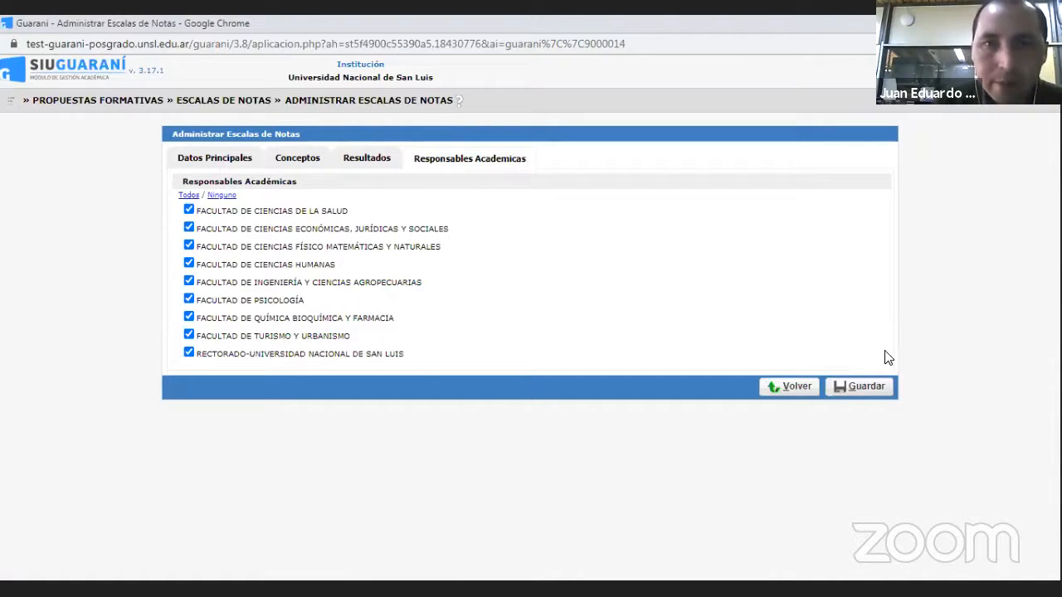
{"action": "left_click", "coordinate": [862, 383]}
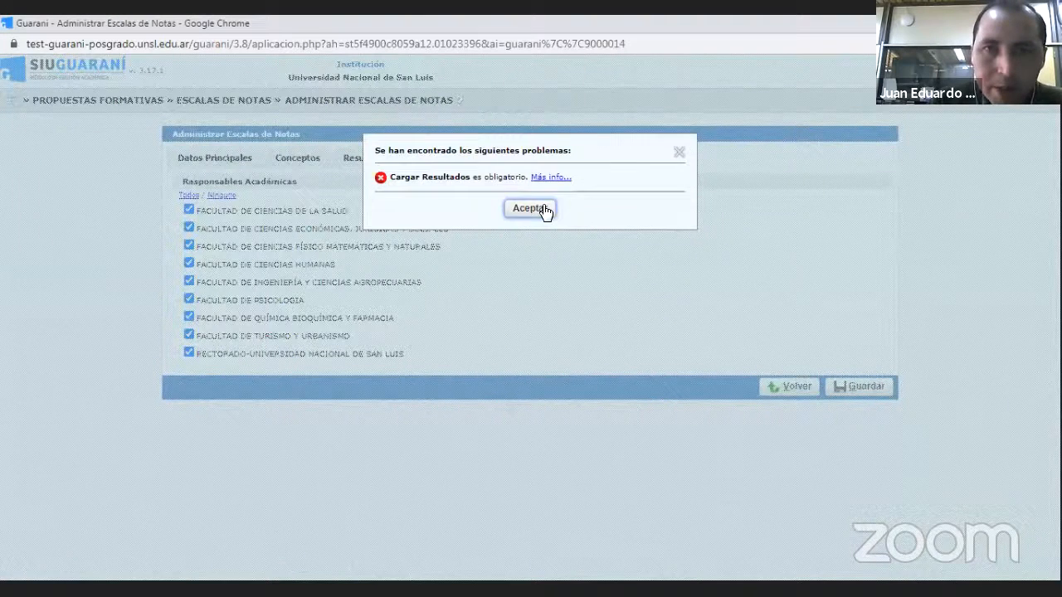
{"action": "left_click", "coordinate": [531, 209]}
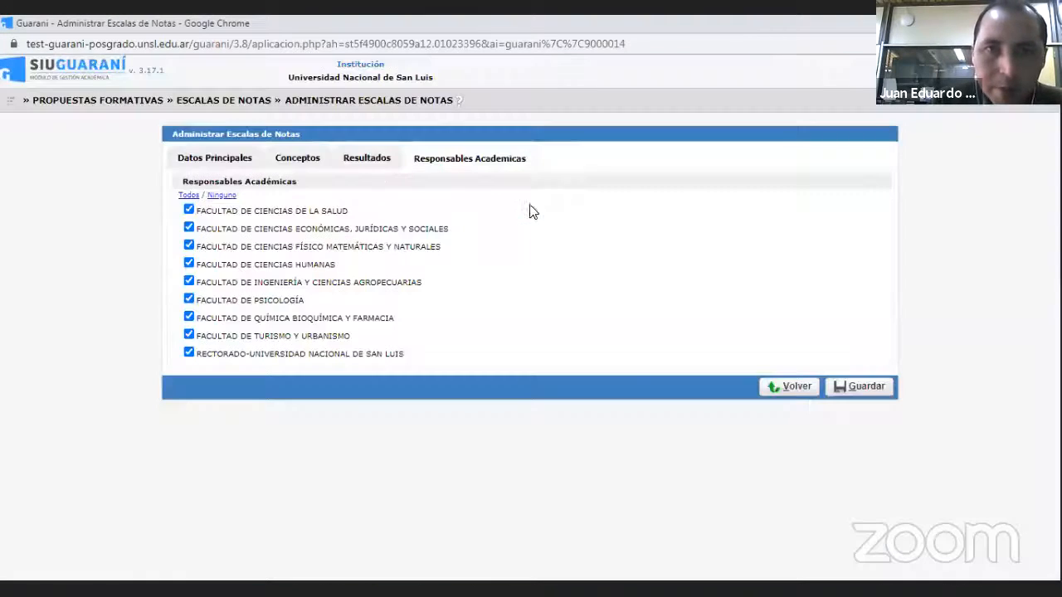
- Add a result row to the grade scale running from 0 to 3.99 with Resultado Reprobado
{"action": "left_click", "coordinate": [368, 159]}
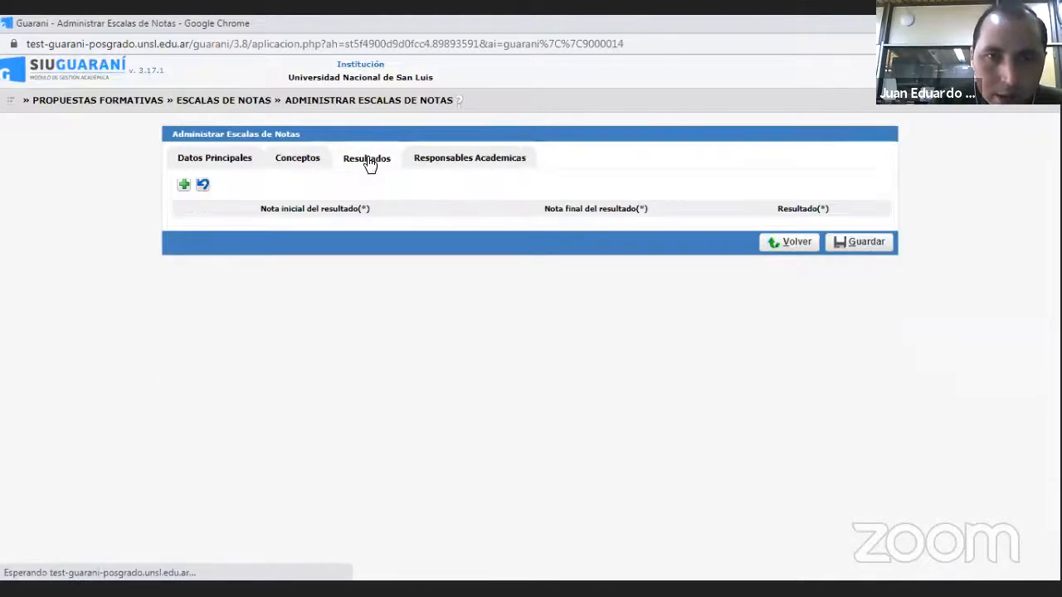
{"action": "left_click", "coordinate": [183, 185]}
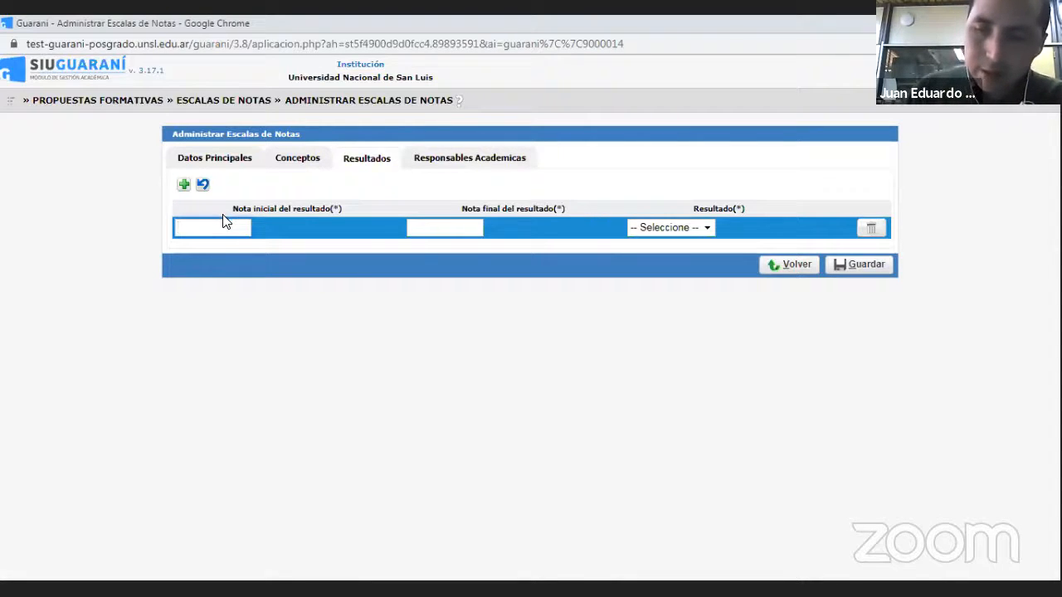
{"action": "type", "text": "0"}
{"action": "key", "text": "Tab"}
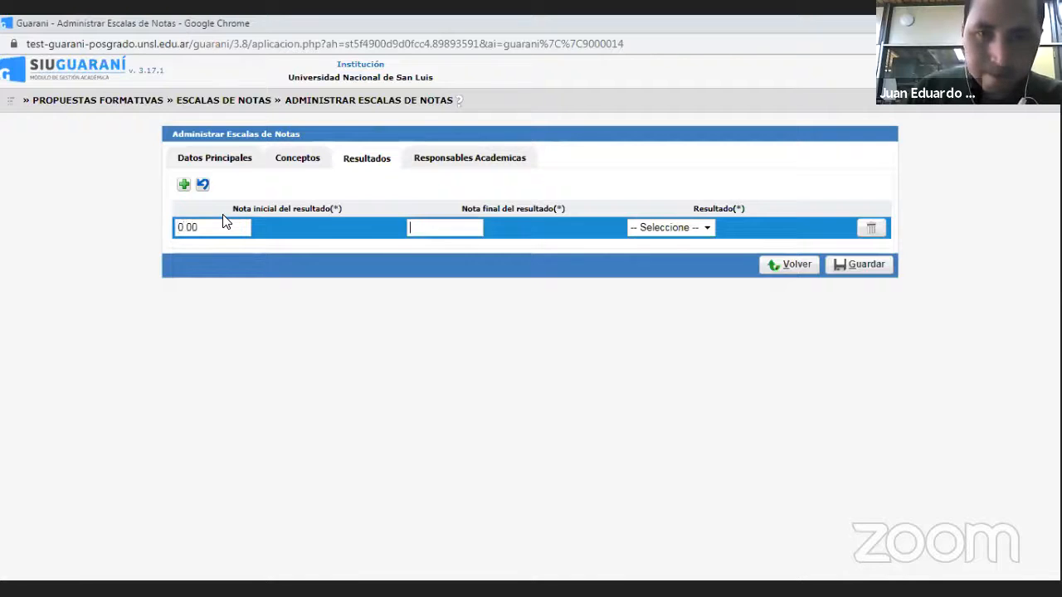
{"action": "type", "text": "3"}
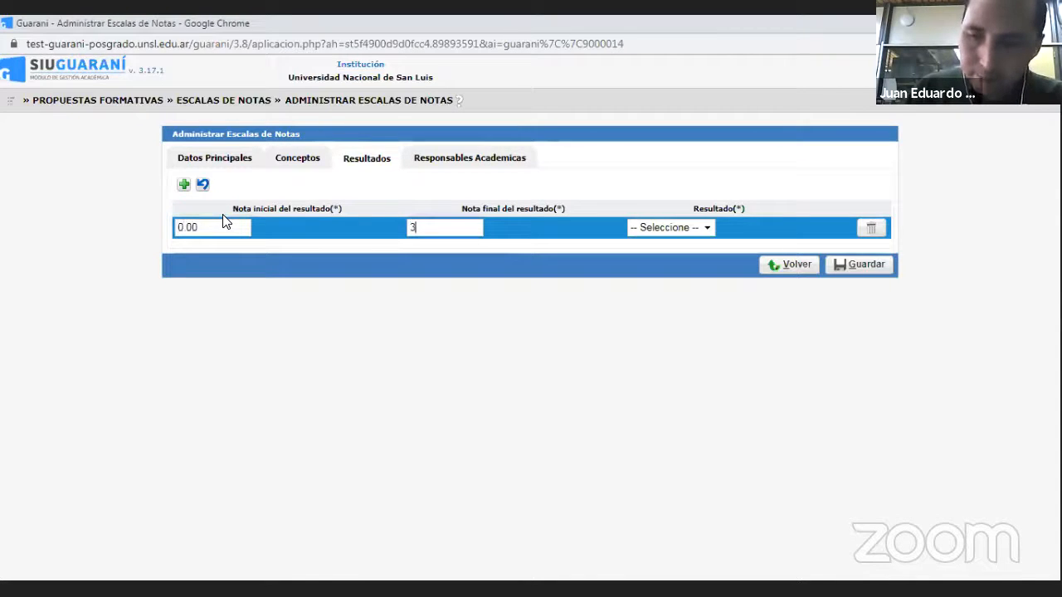
{"action": "type", "text": ".99"}
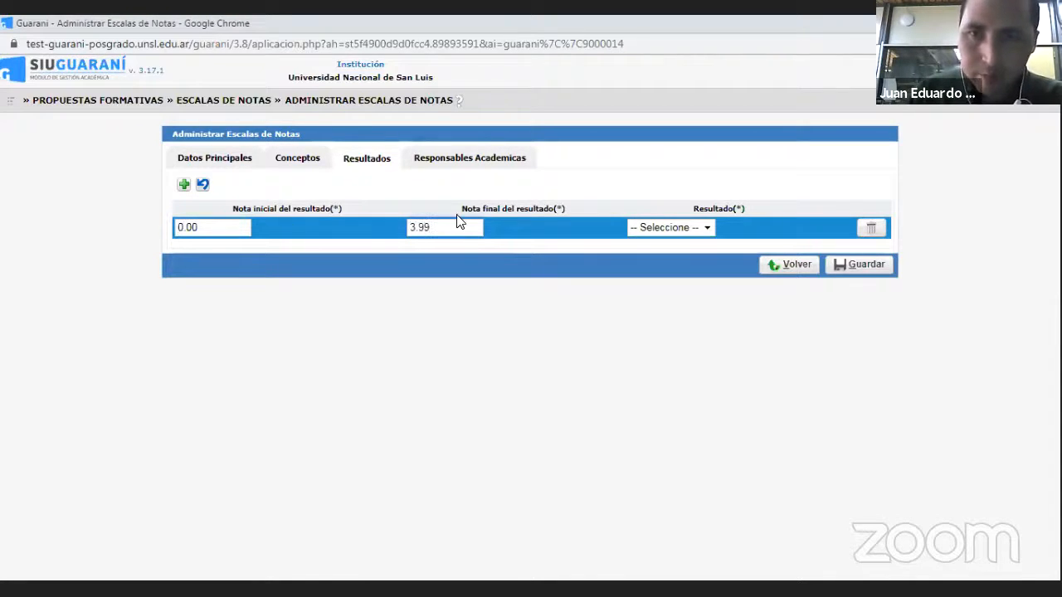
{"action": "left_click", "coordinate": [706, 233]}
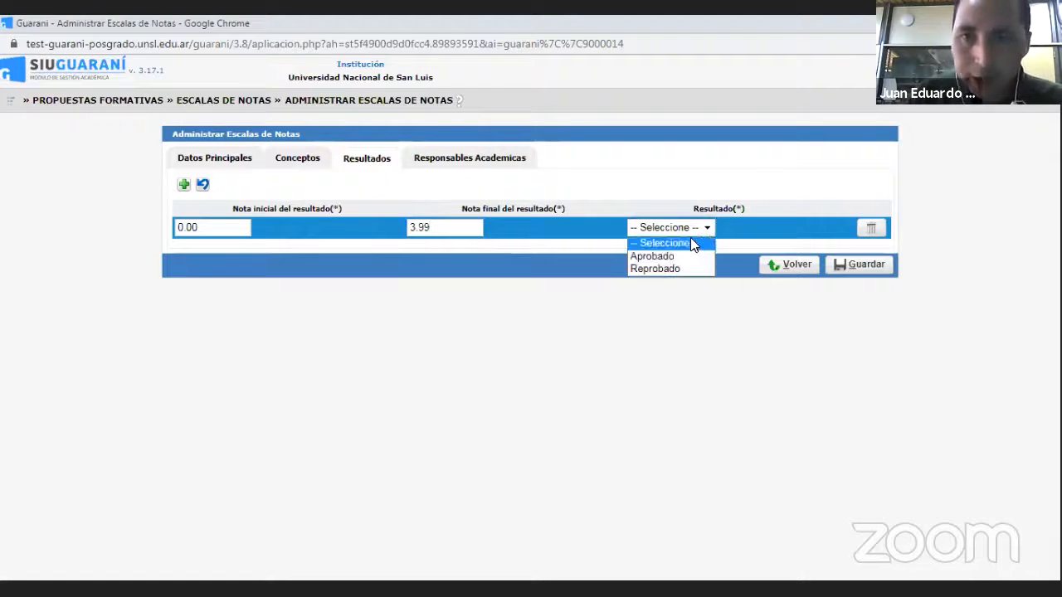
{"action": "left_click", "coordinate": [661, 269]}
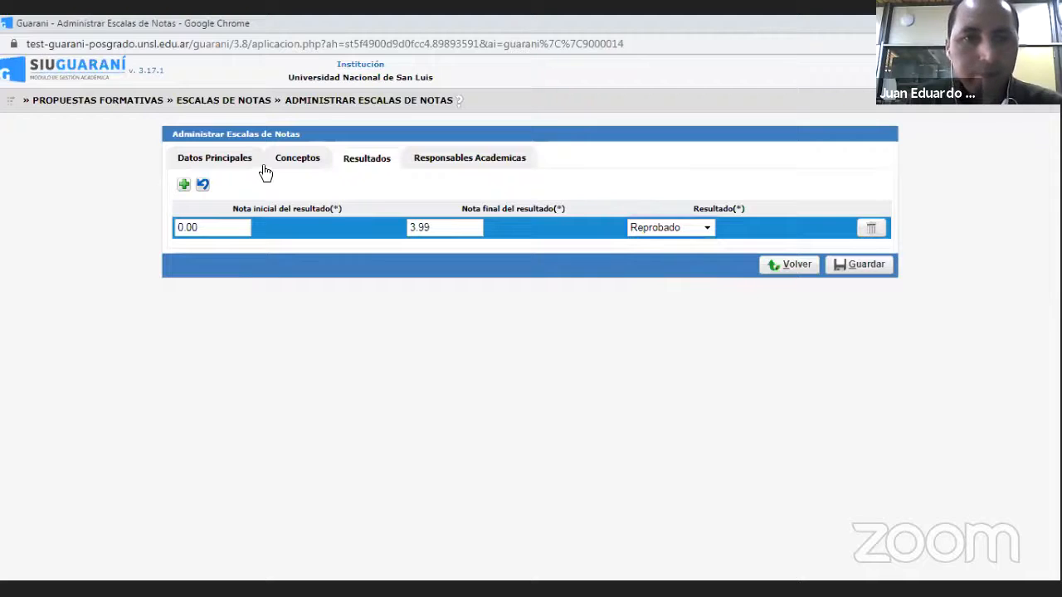
- Add a second result row from 4 to 10 with Resultado Aprobado and save the grade scale
{"action": "left_click", "coordinate": [184, 184]}
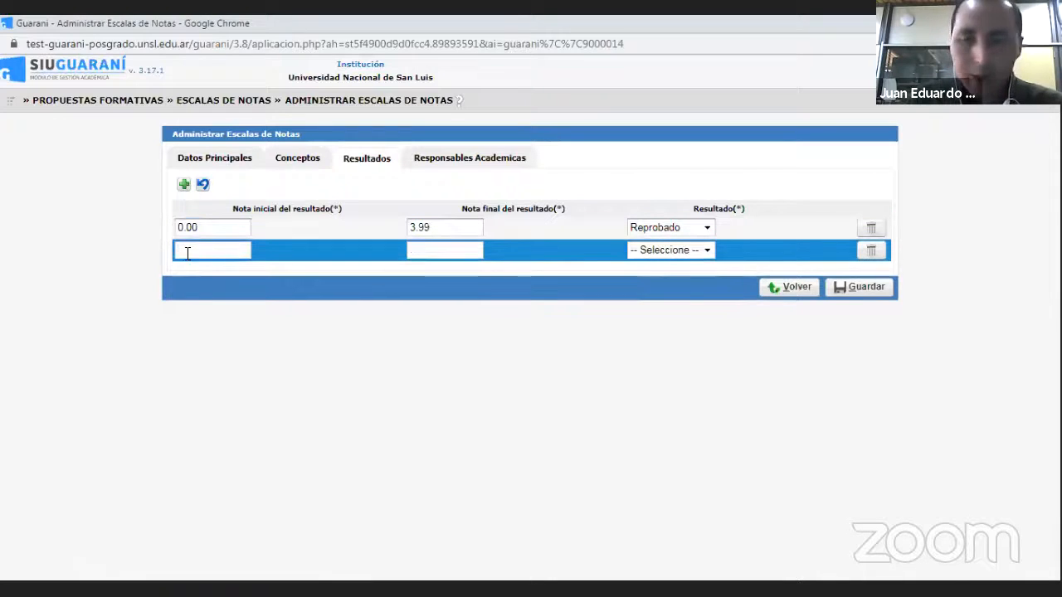
{"action": "left_click", "coordinate": [181, 249]}
{"action": "type", "text": "4"}
{"action": "key", "text": "Tab"}
{"action": "type", "text": "10"}
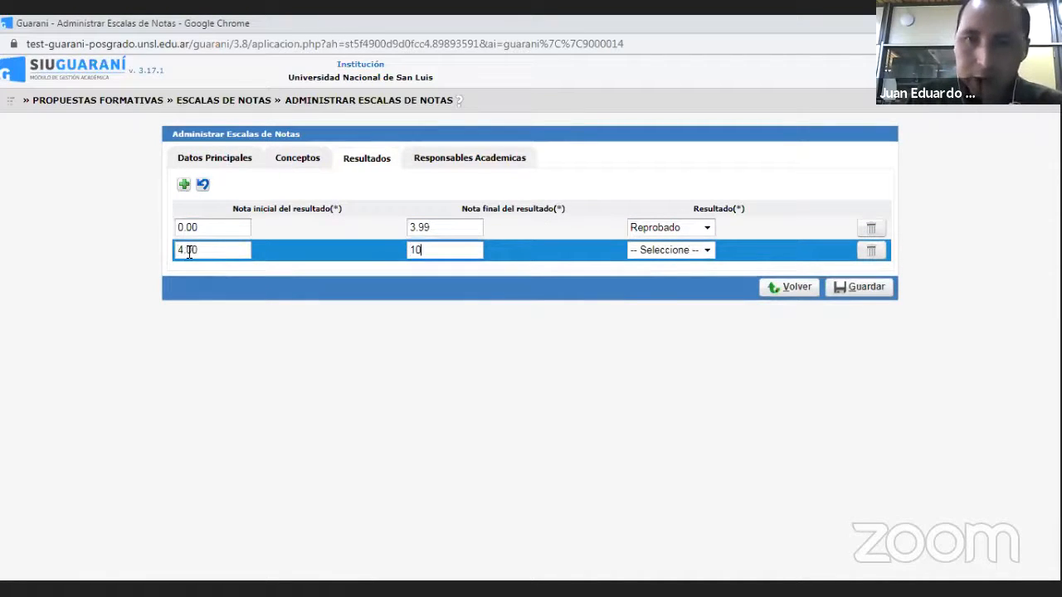
{"action": "left_click", "coordinate": [707, 253]}
{"action": "left_click", "coordinate": [707, 253]}
{"action": "left_click", "coordinate": [665, 275]}
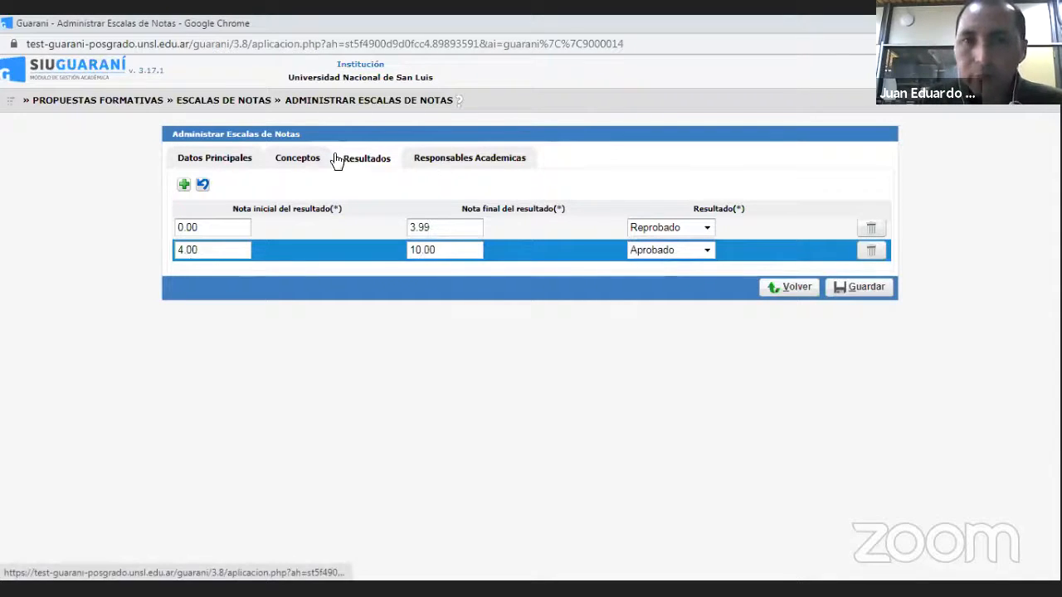
{"action": "left_click", "coordinate": [868, 296]}
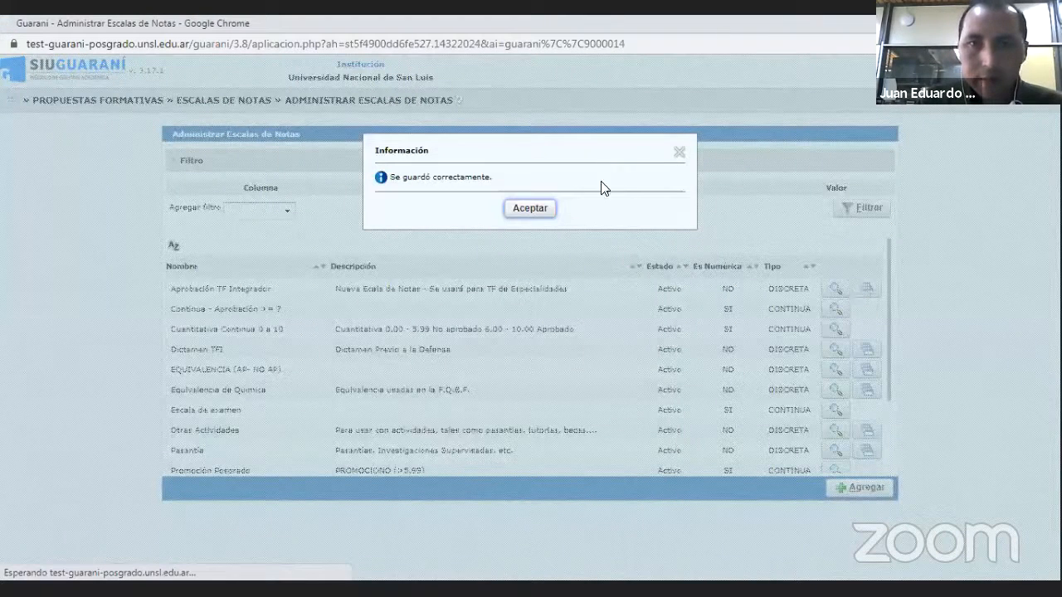
{"action": "left_click", "coordinate": [530, 208]}
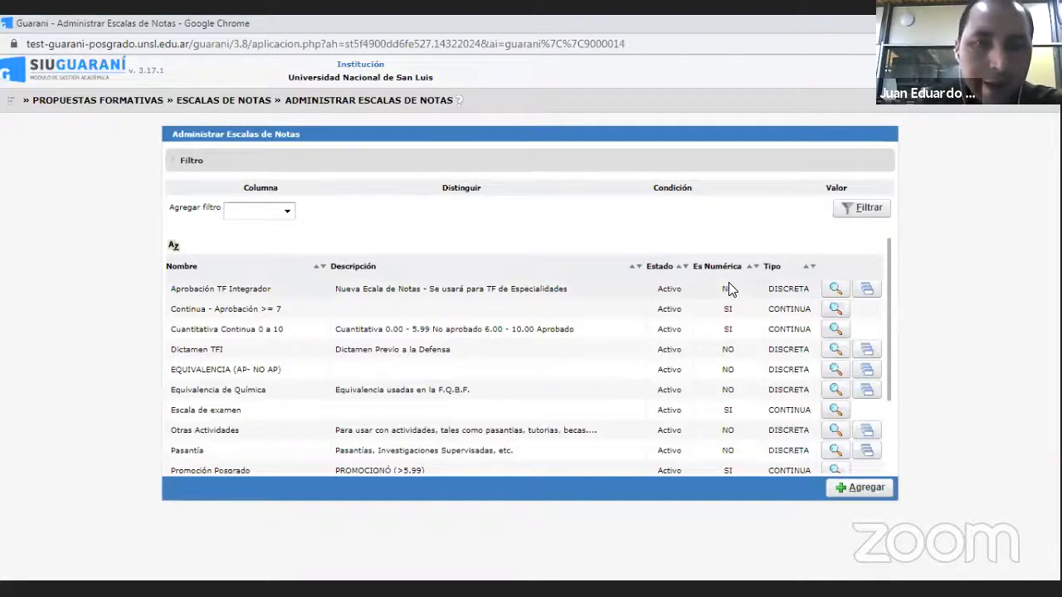
- Open the course Neuroanatomía Estructural y Funcional in Administrar Actividades
{"action": "left_click", "coordinate": [16, 102]}
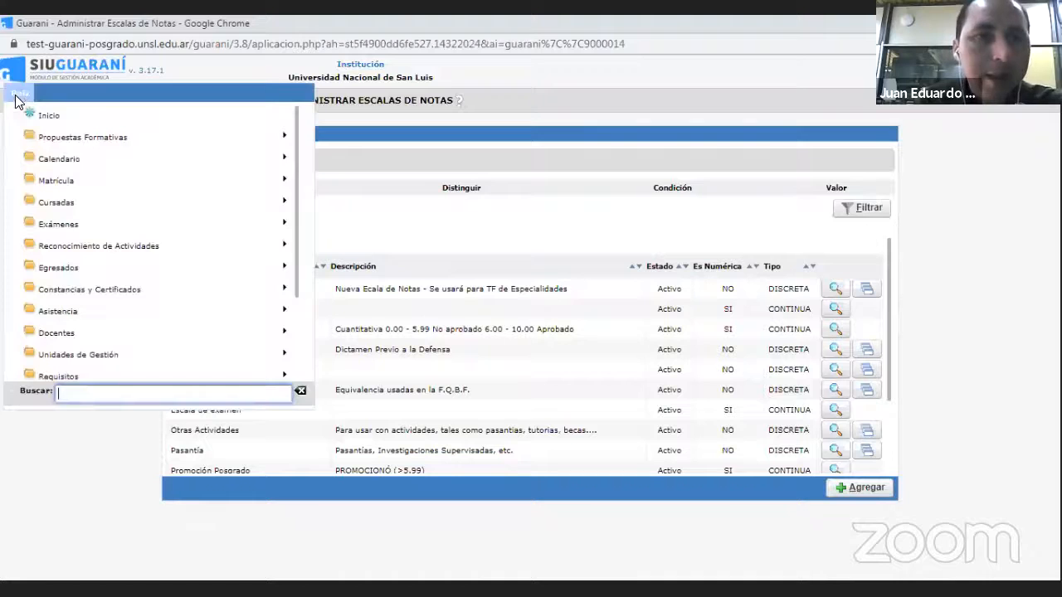
{"action": "left_click", "coordinate": [64, 136]}
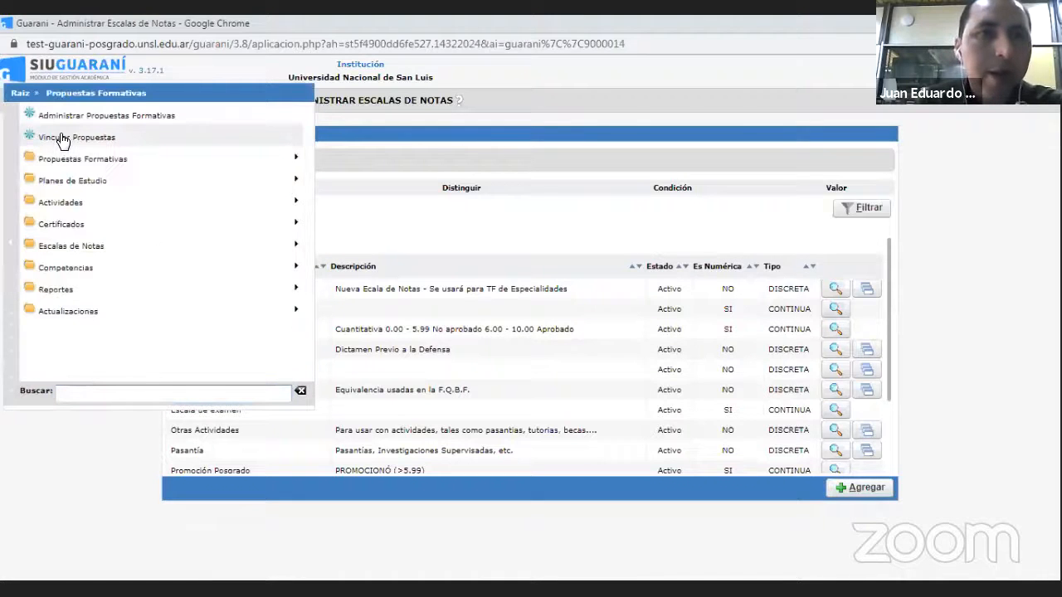
{"action": "left_click", "coordinate": [71, 202]}
{"action": "left_click", "coordinate": [107, 117]}
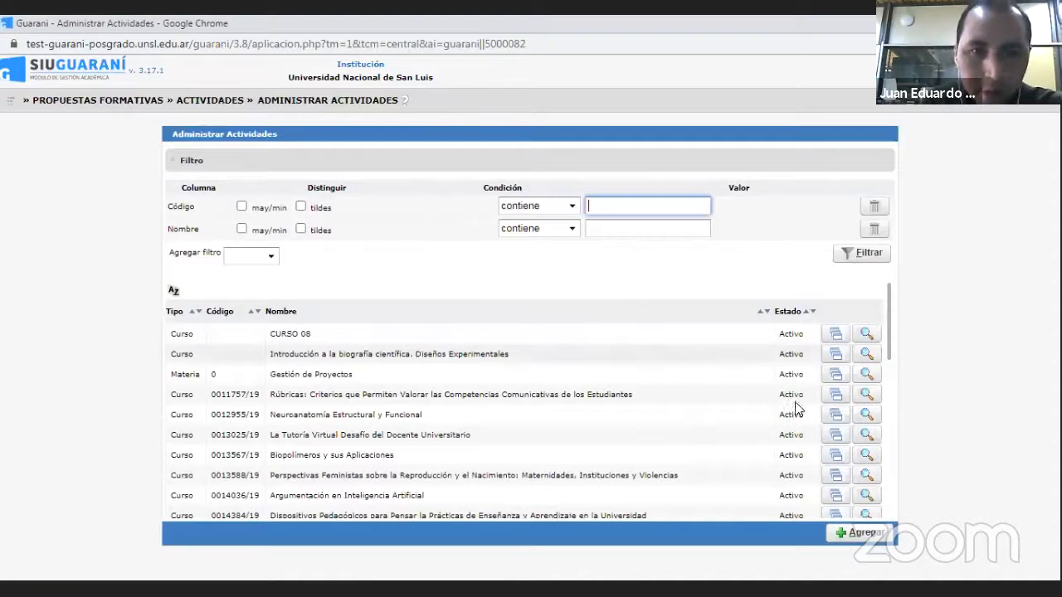
{"action": "left_click", "coordinate": [869, 417]}
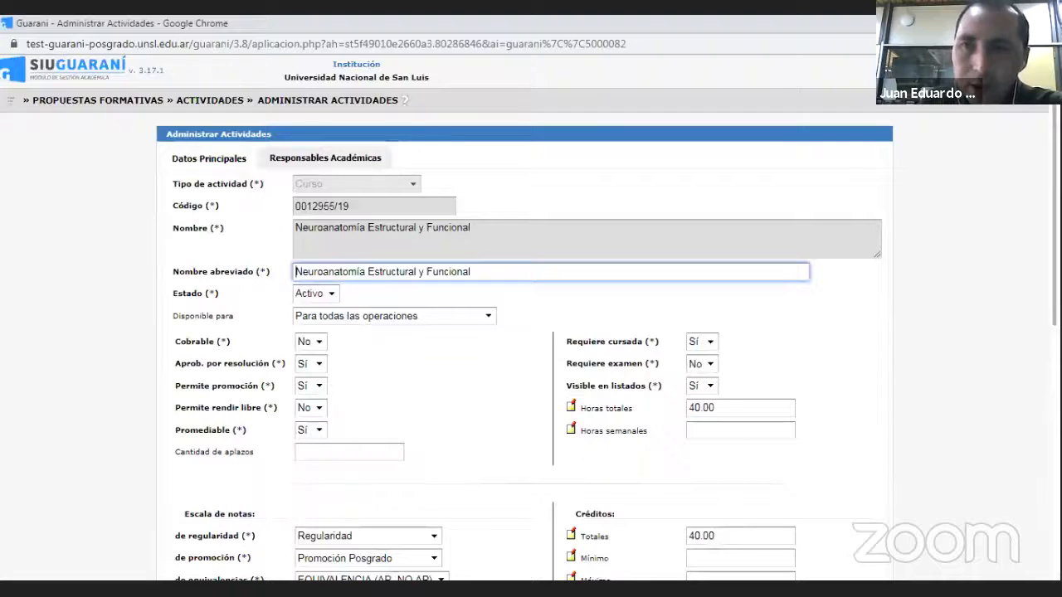
- Check which grade scales are offered for the course's Escala de notas de examen, leaving it unselected
{"action": "scroll", "coordinate": [628, 415], "scroll_direction": "down", "scroll_amount": 2}
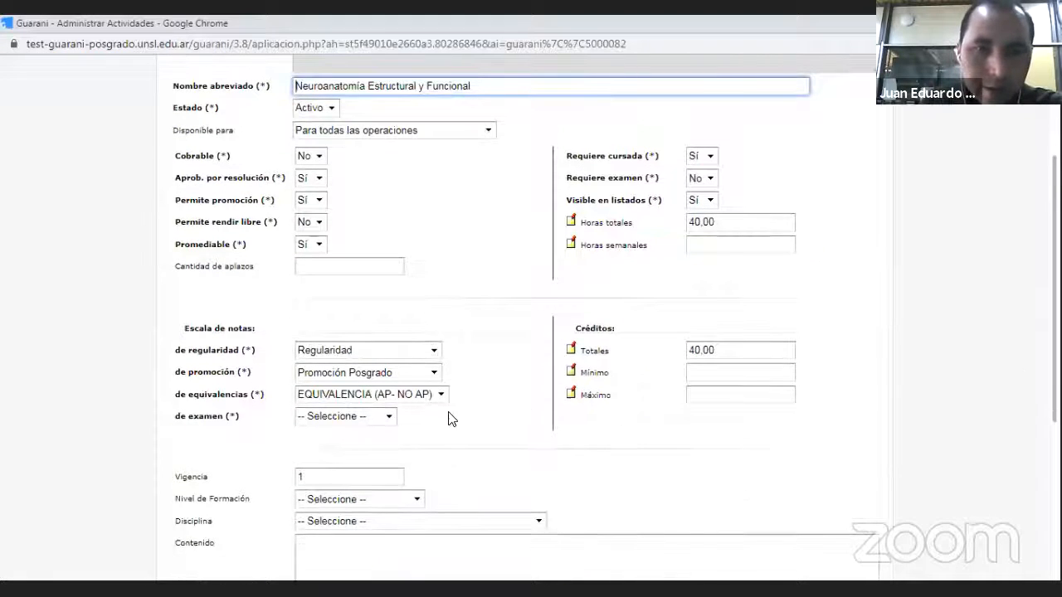
{"action": "left_click", "coordinate": [393, 422]}
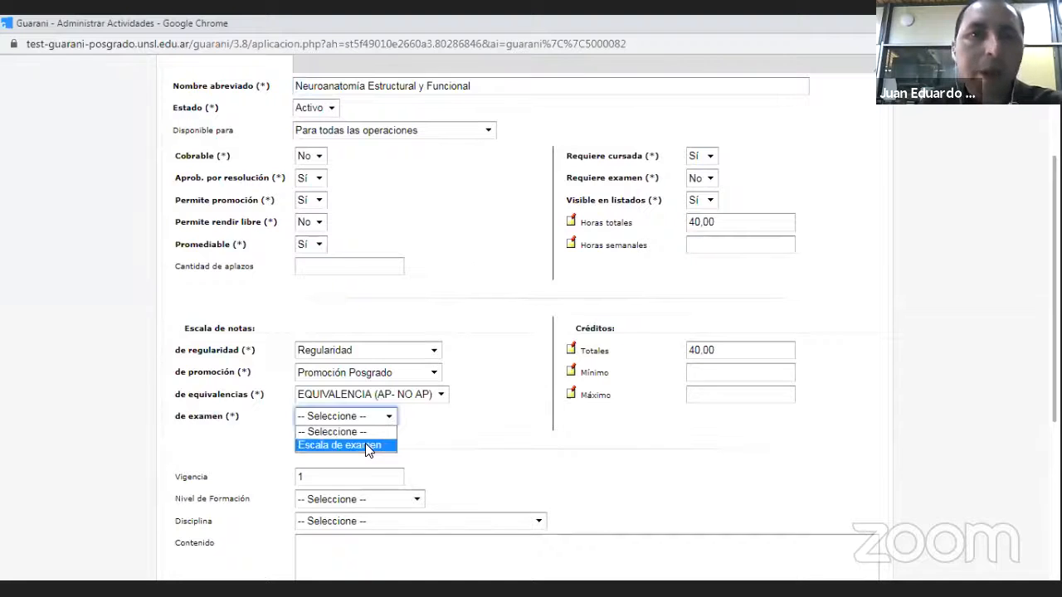
{"action": "left_click", "coordinate": [68, 152]}
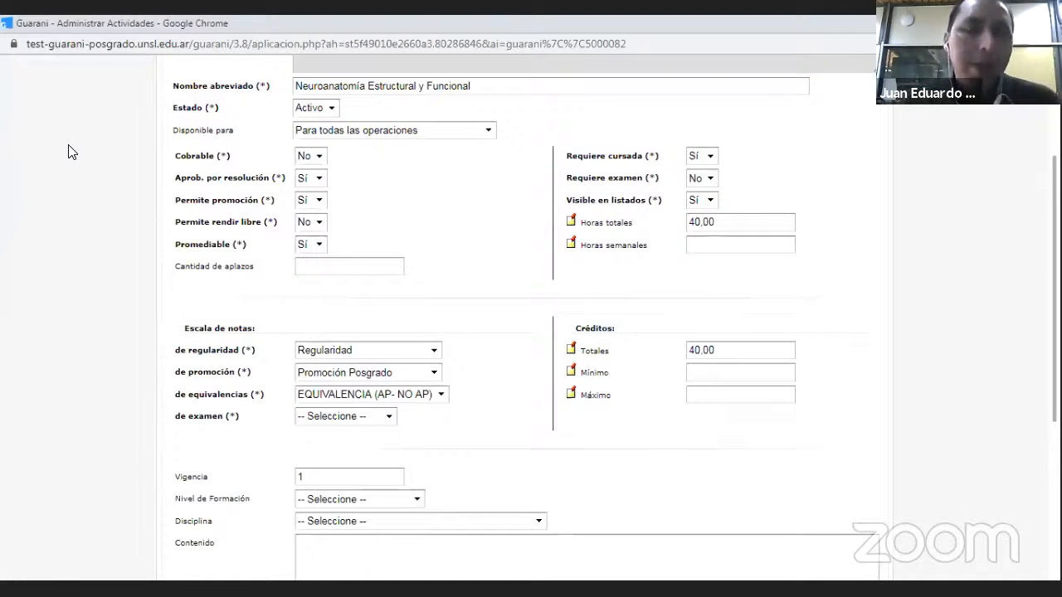